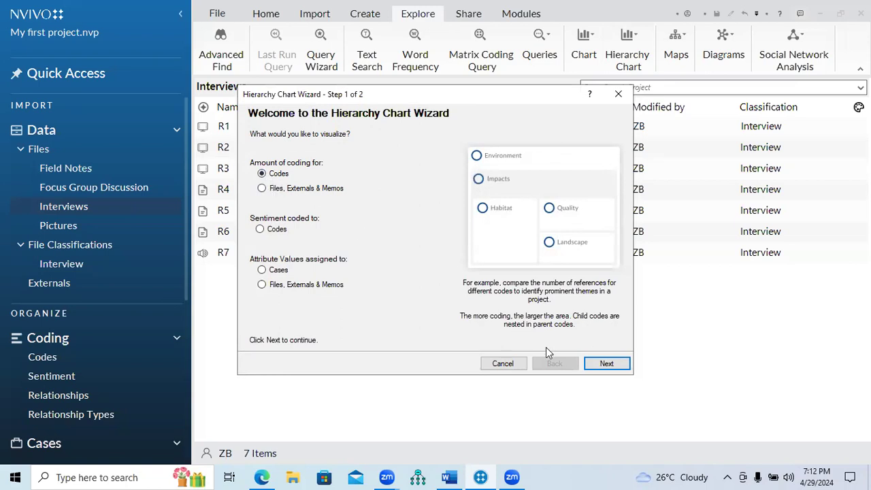
Step: Create a hierarchy chart of the amount of coding for only the Bilogical Factors code under Causes of Depression
left_click(602, 364)
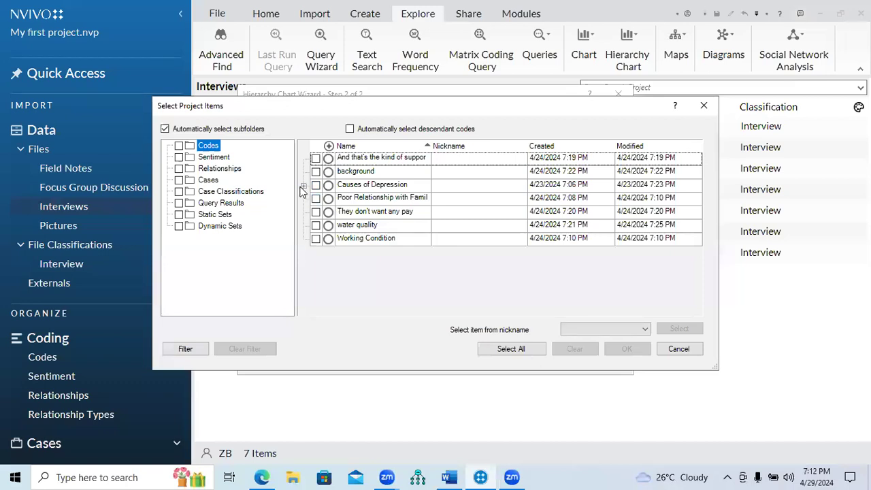
left_click(304, 186)
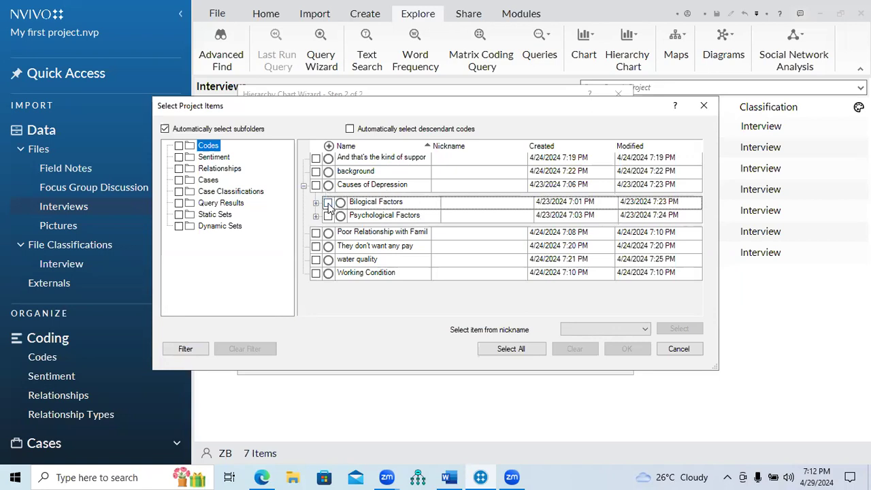
left_click(327, 203)
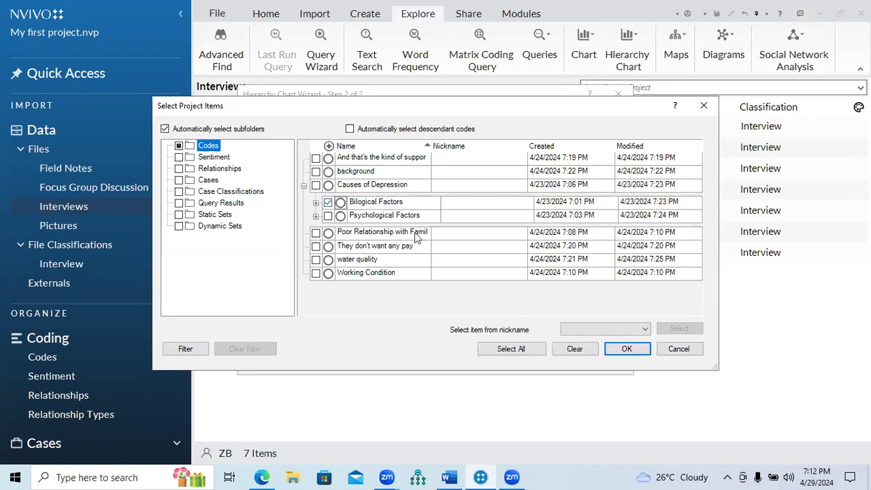
left_click(625, 350)
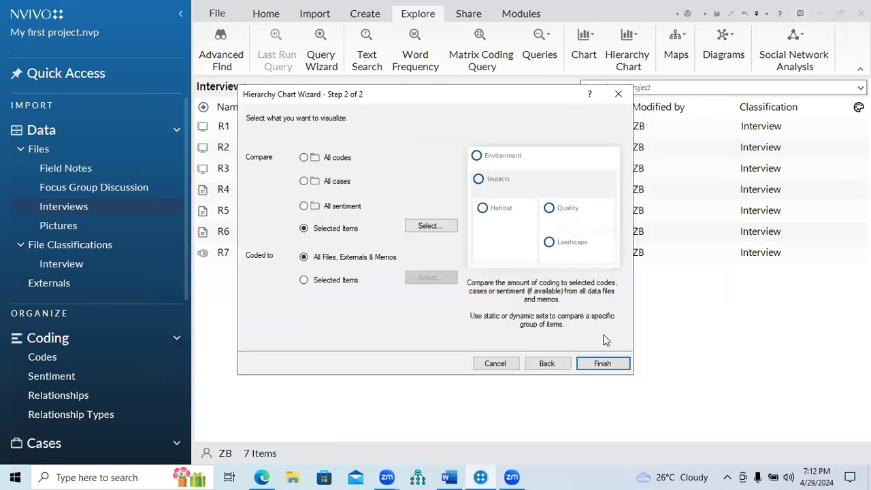
left_click(592, 363)
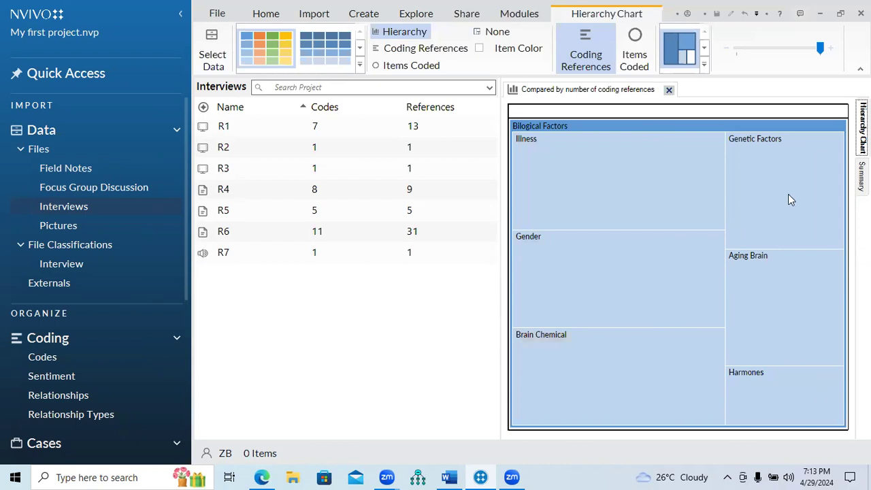
Step: Widen the chart pane by narrowing the Interviews list, and size the hierarchy chart by items coded
mouse_move(587, 232)
left_click_drag(499, 191, 279, 178)
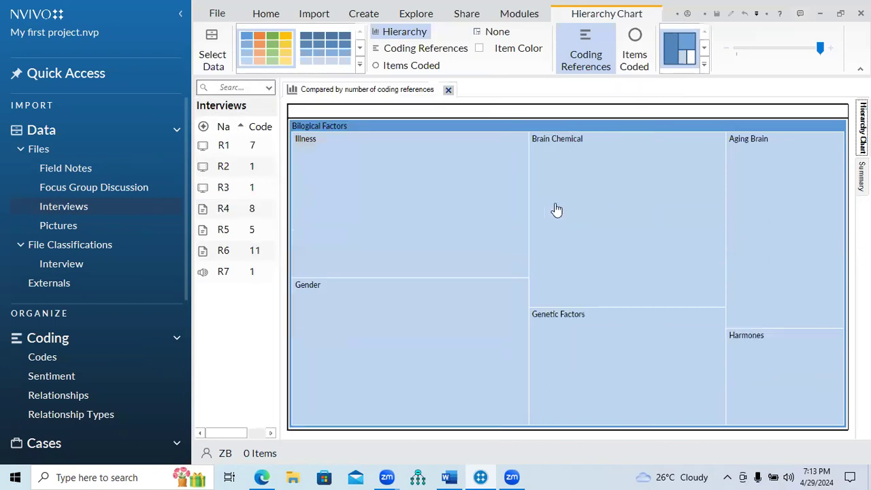
mouse_move(548, 208)
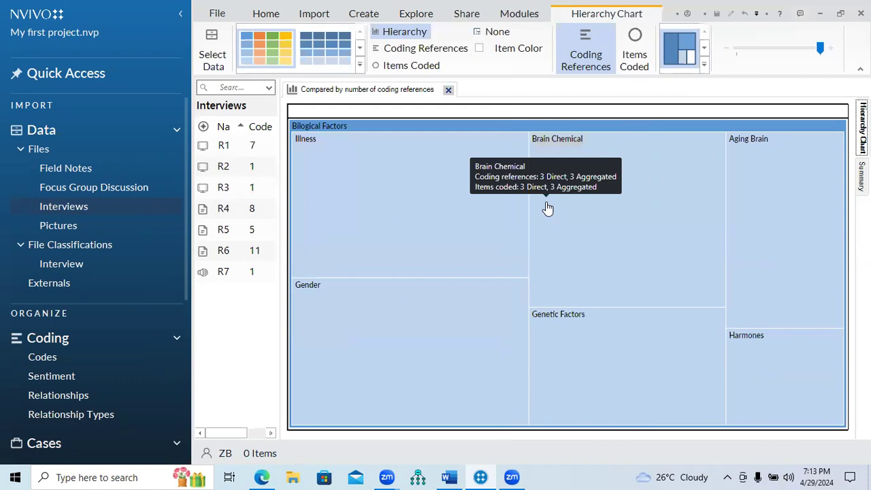
left_click(636, 58)
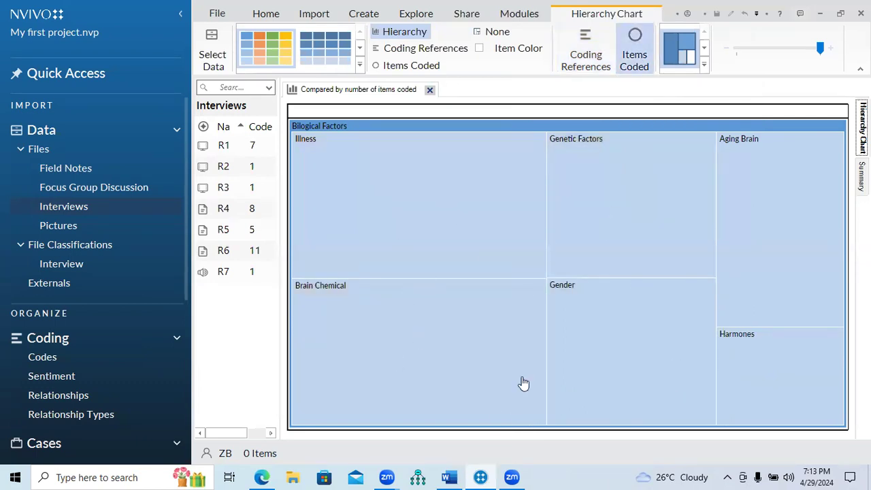
mouse_move(425, 299)
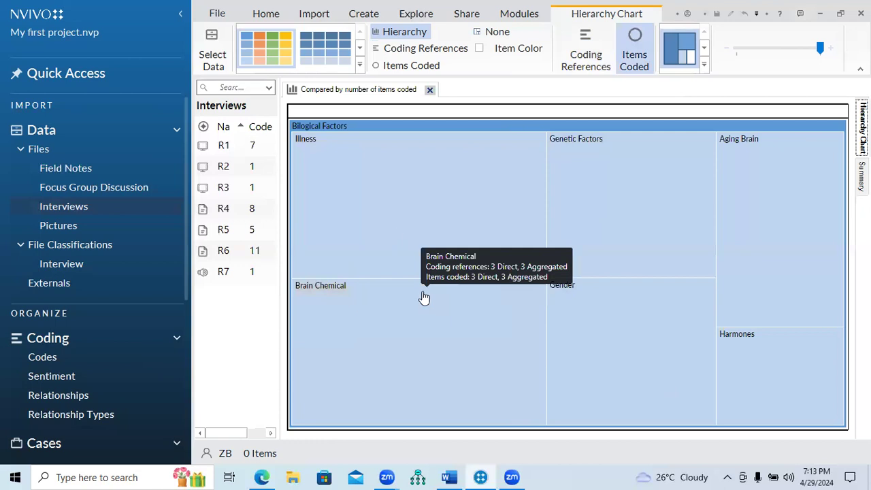
Step: Try several color schemes on the hierarchy chart, including green and gray, and apply the gold one
left_click(360, 65)
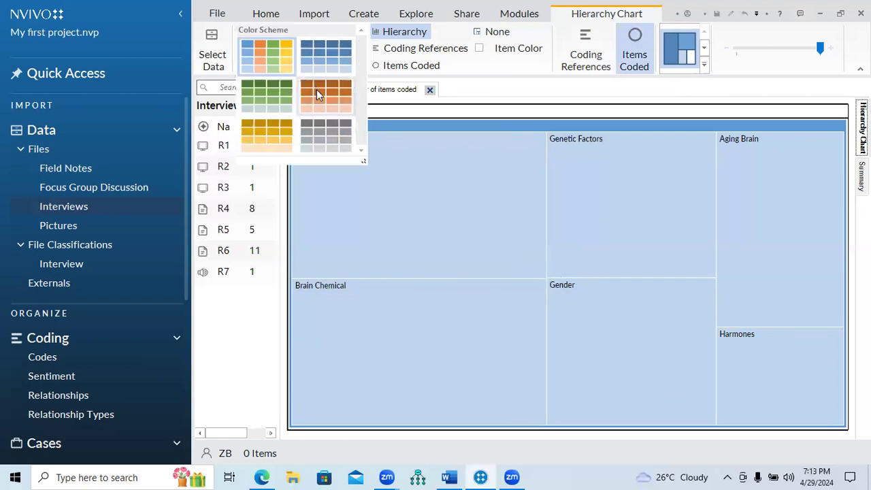
left_click(317, 89)
left_click(360, 65)
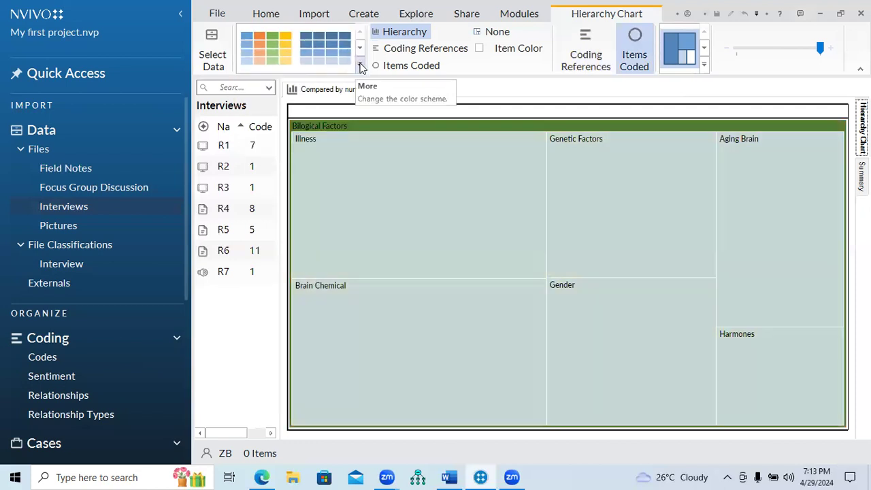
left_click(362, 66)
left_click(312, 125)
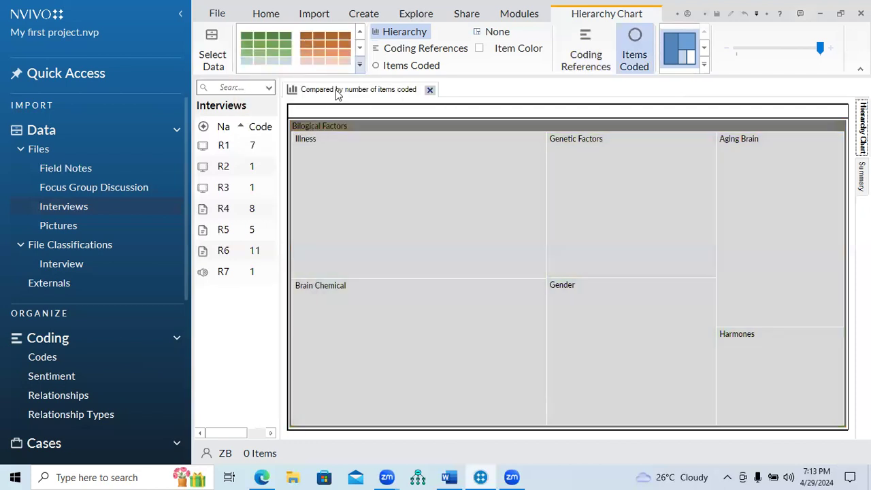
left_click(362, 65)
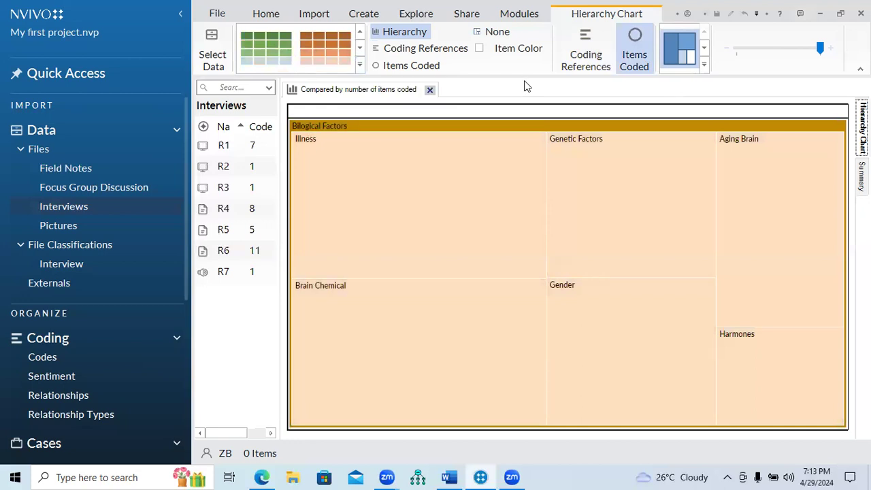
Step: Turn on Item Color, try coloring by items coded, and set the hierarchy chart's coloring to None
left_click(494, 33)
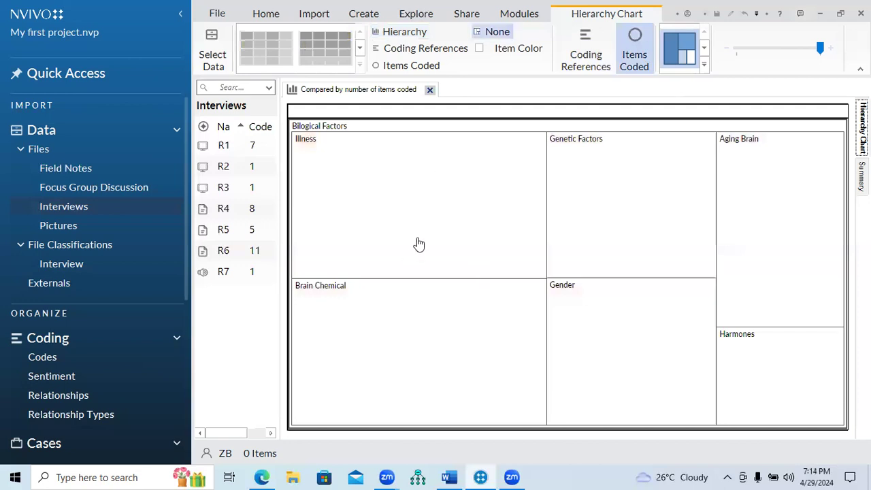
mouse_move(419, 244)
left_click(480, 48)
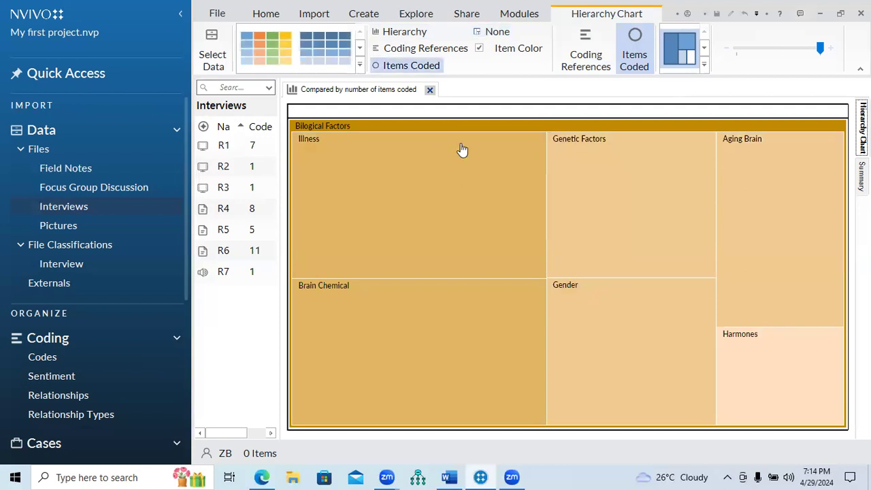
left_click(480, 32)
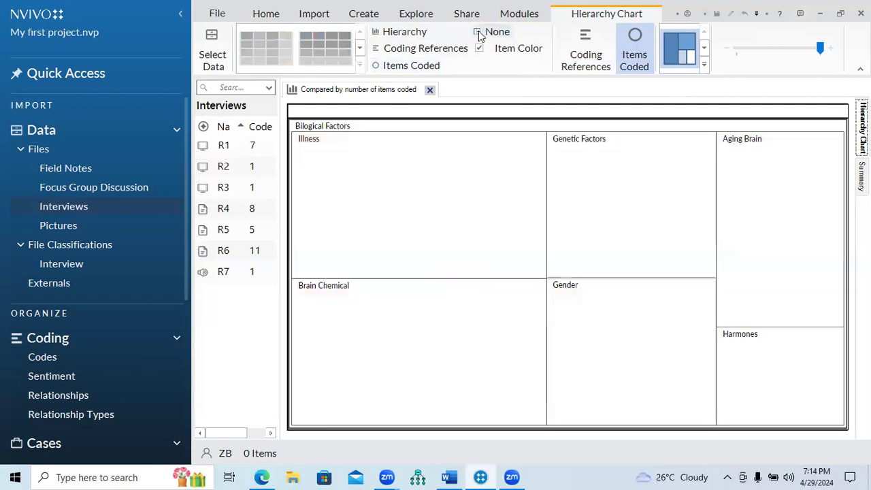
Step: Examine the coding references and items coded for the Illness, Brain Chemical, Gender, Aging Brain and Harmones areas of the chart
mouse_move(546, 342)
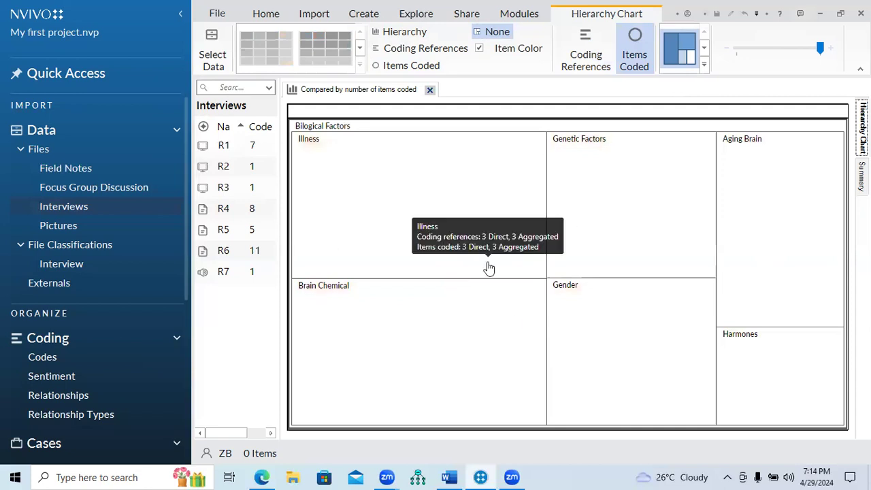
mouse_move(522, 246)
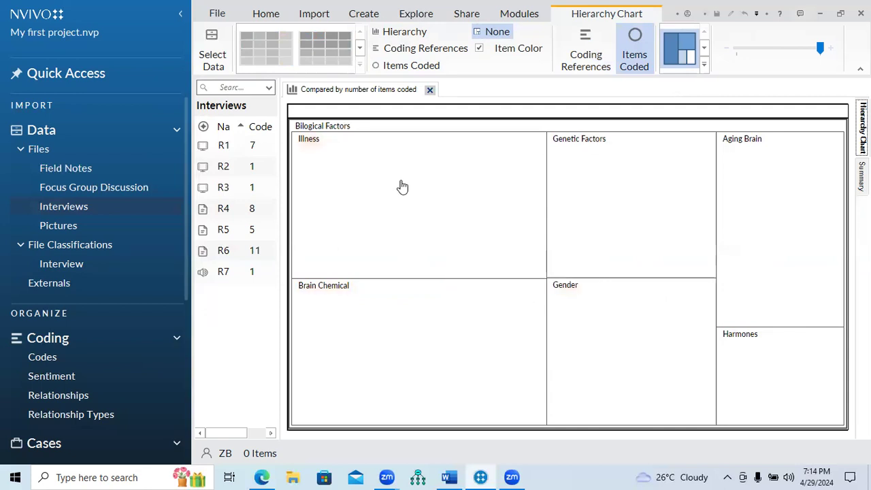
mouse_move(402, 185)
mouse_move(334, 134)
mouse_move(386, 225)
mouse_move(597, 303)
mouse_move(756, 241)
mouse_move(746, 222)
mouse_move(786, 386)
mouse_move(414, 142)
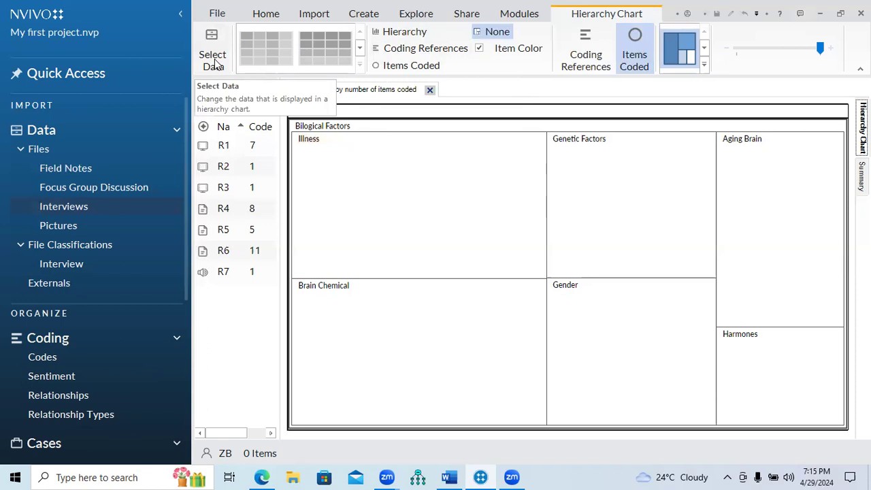
Step: Switch the hierarchy chart to the Sunburst type and back to Tree Map
left_click(706, 64)
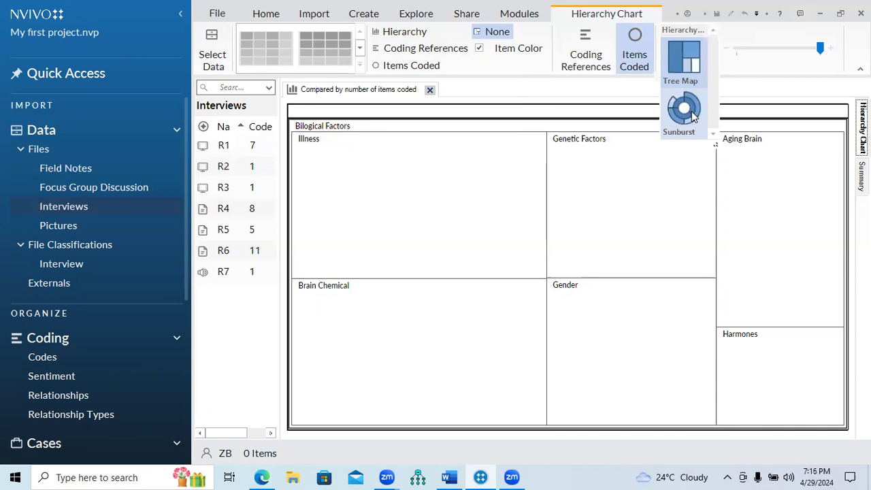
left_click(685, 111)
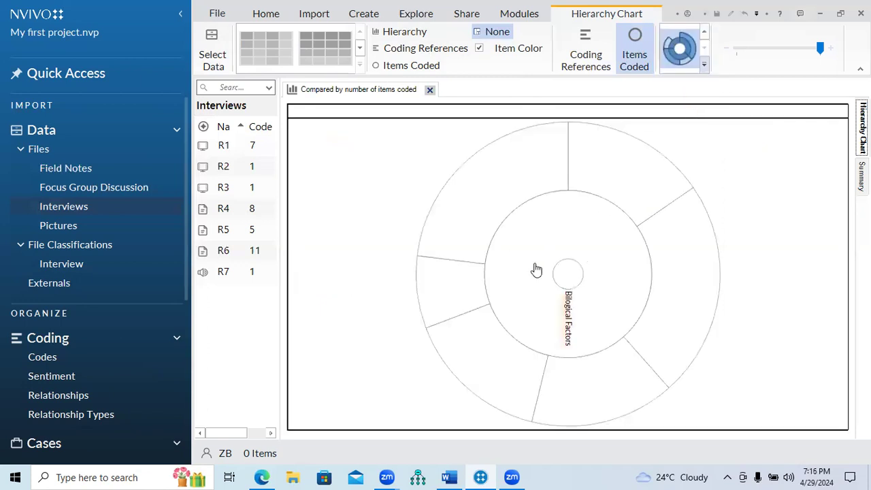
left_click(704, 66)
left_click(689, 65)
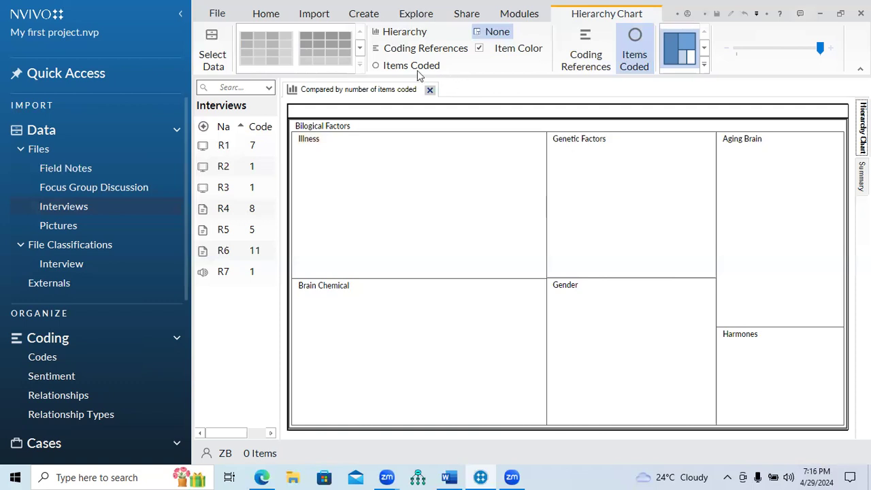
Step: Color the chart by items coded, try the blue, orange, gray, gold, multicolor and green schemes, and set the coloring back to None
left_click(390, 68)
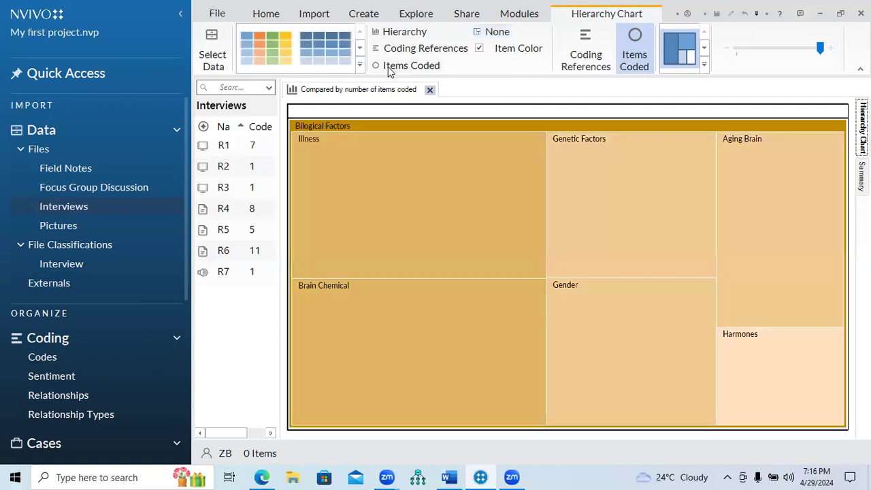
left_click(333, 60)
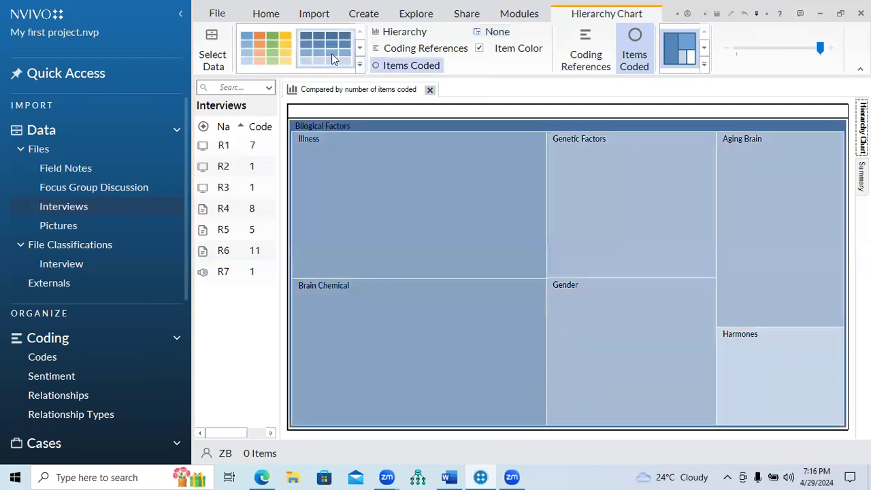
left_click(354, 62)
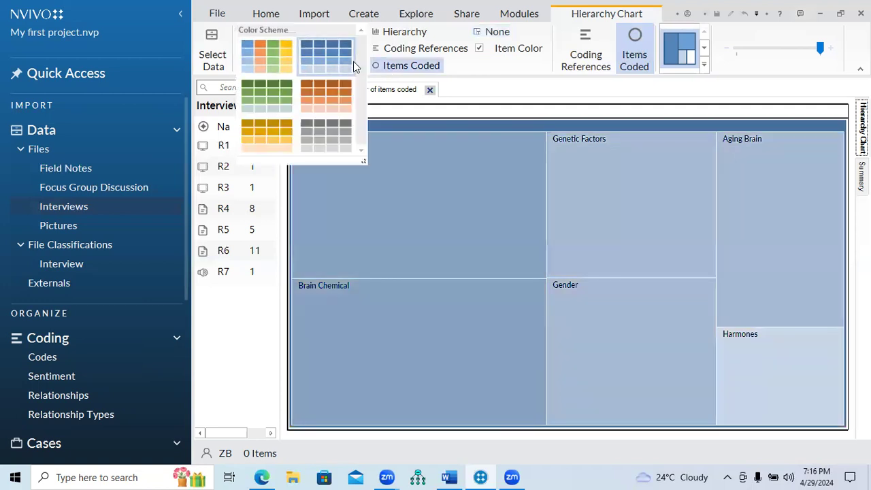
left_click(316, 98)
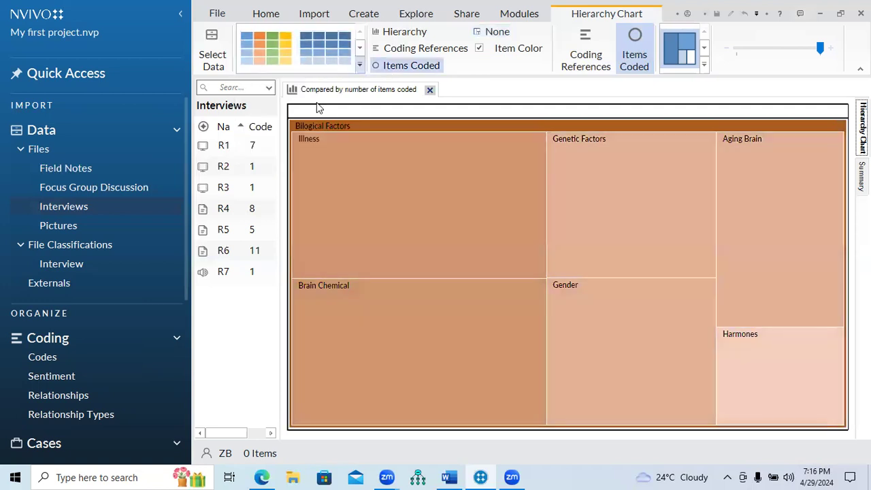
left_click(360, 66)
left_click(339, 131)
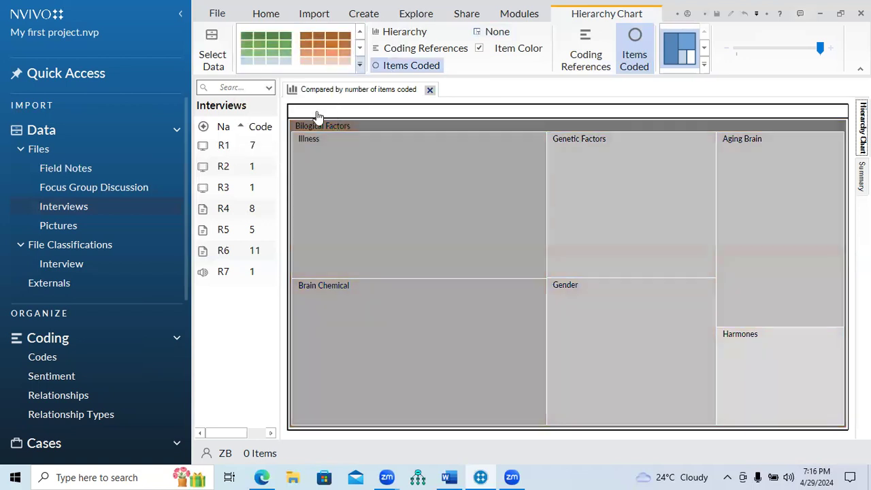
left_click(360, 66)
left_click(284, 130)
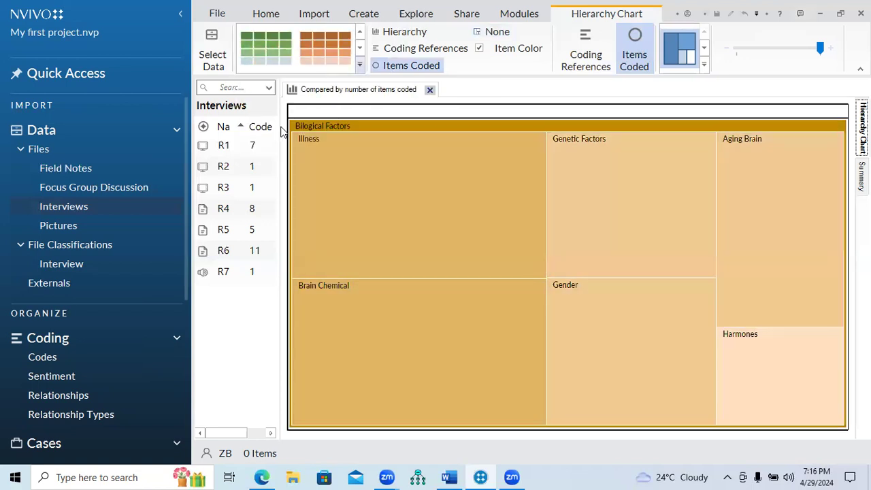
left_click(360, 66)
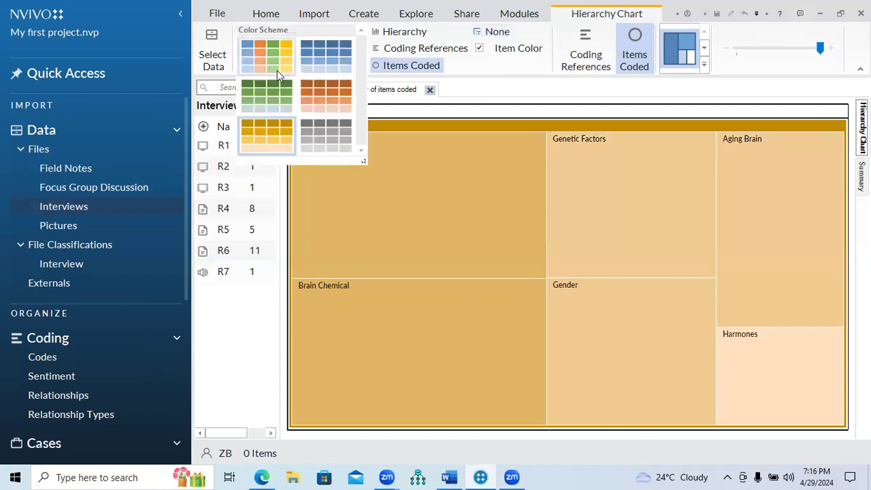
left_click(277, 70)
left_click(358, 66)
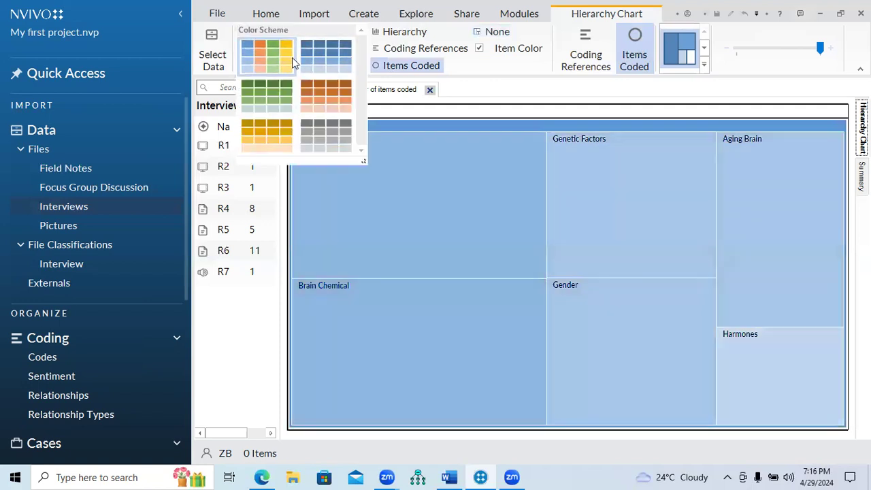
left_click(274, 86)
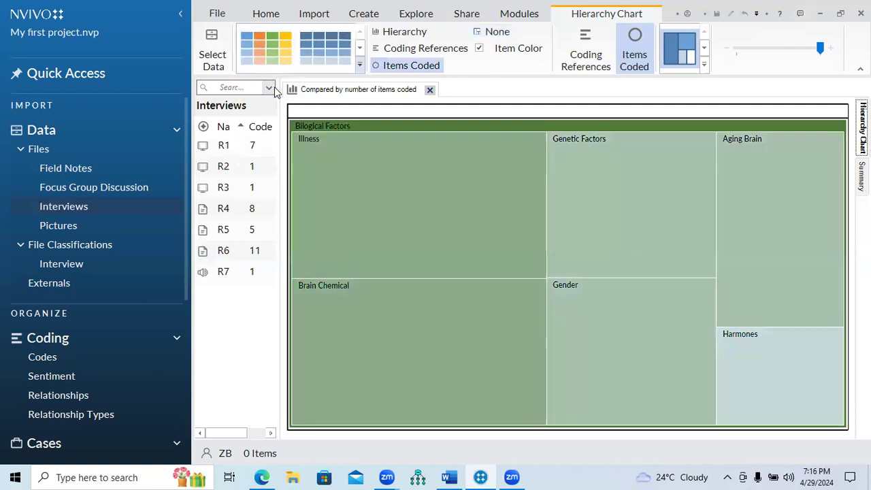
left_click(498, 33)
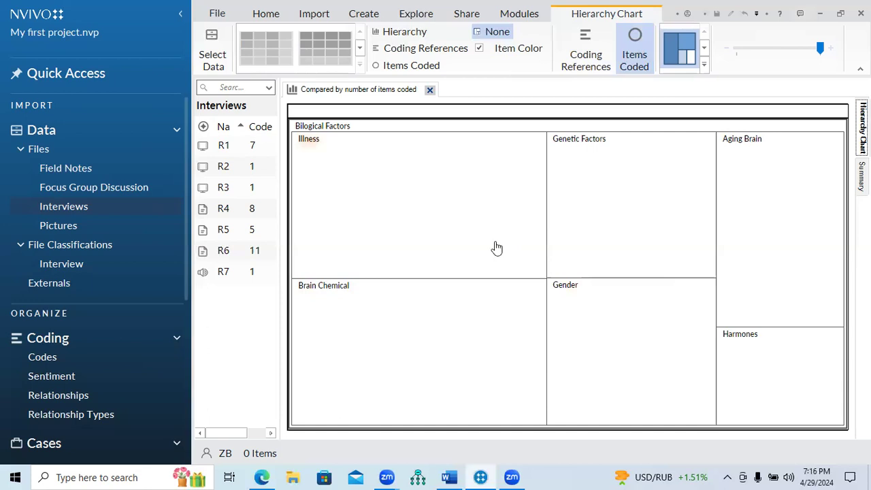
Step: Start exporting the hierarchy chart as a PNG file and browse to the Material for NVIVO Analysis folder on the Desktop
mouse_move(458, 235)
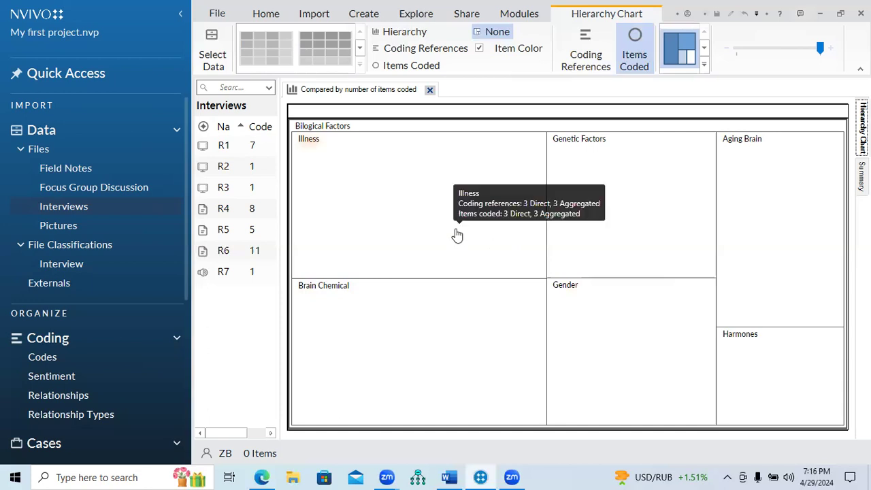
right_click(469, 180)
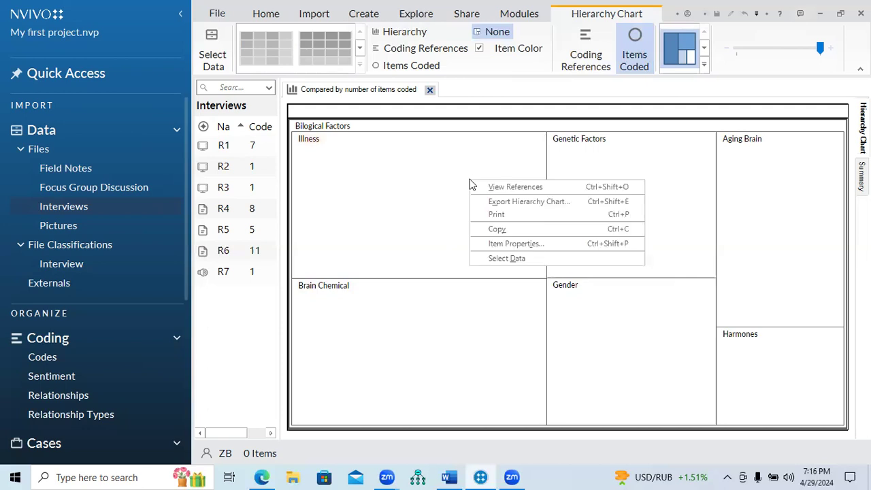
left_click(505, 202)
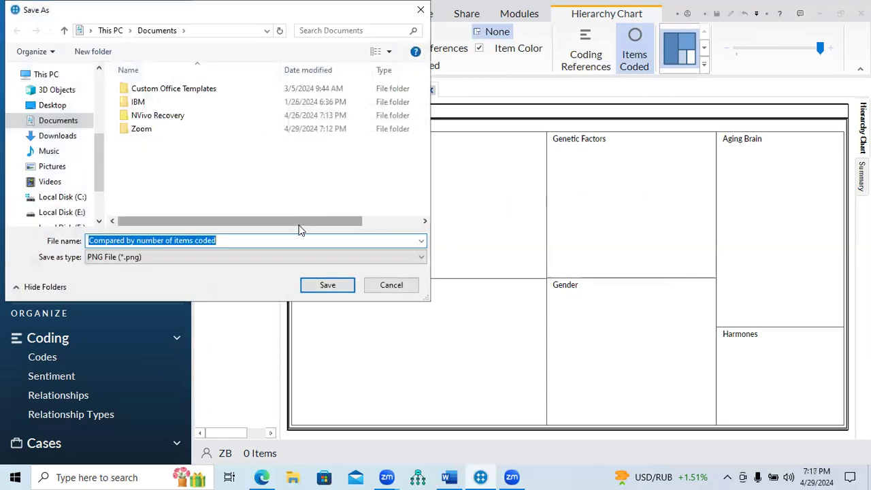
left_click(266, 256)
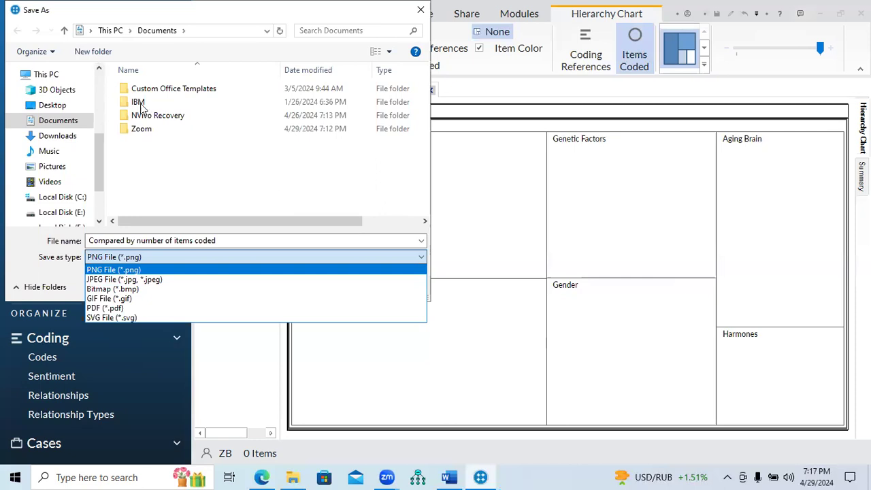
left_click(187, 192)
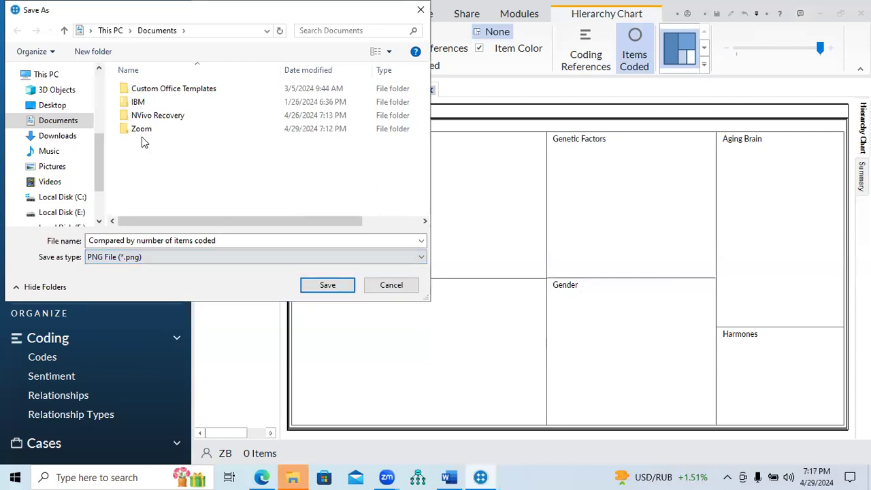
left_click(66, 109)
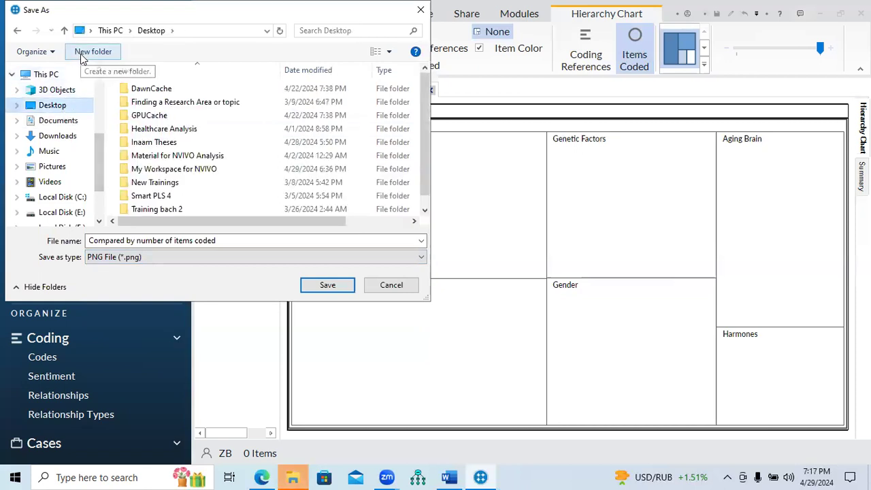
double_click(191, 157)
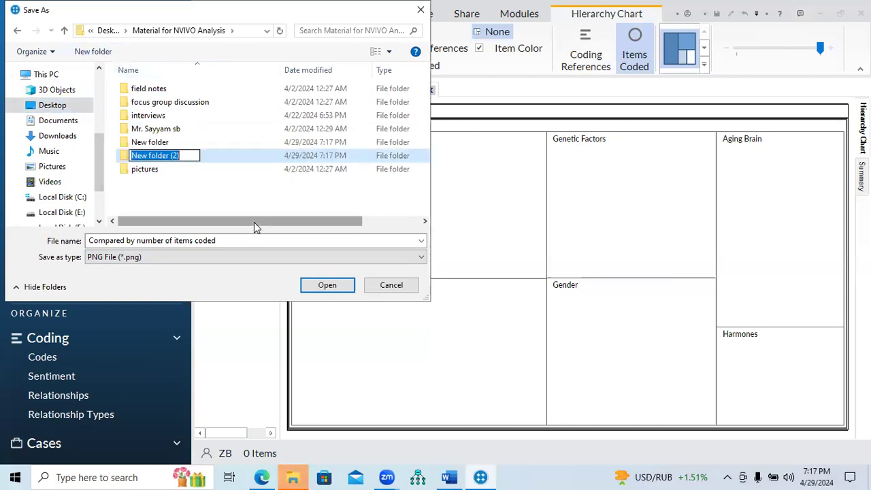
Step: Create a folder named "my output files" in the Material for NVIVO Analysis folder and open it
type("my ou")
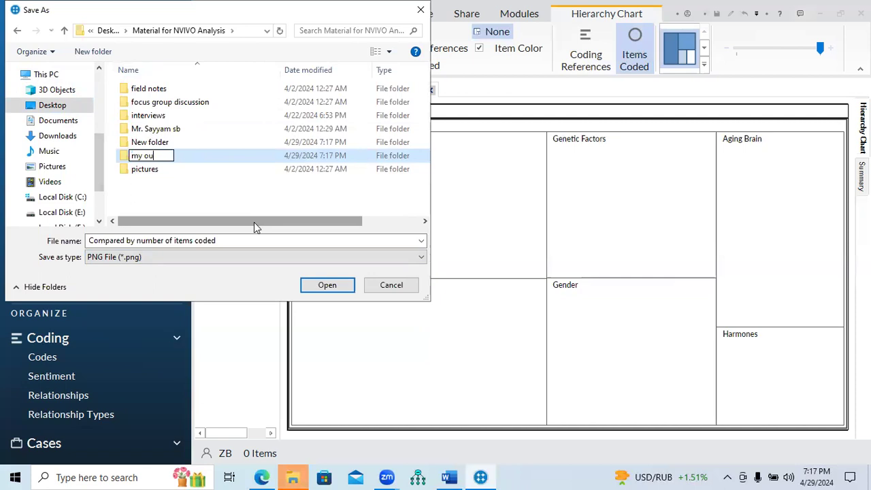
type("tput files")
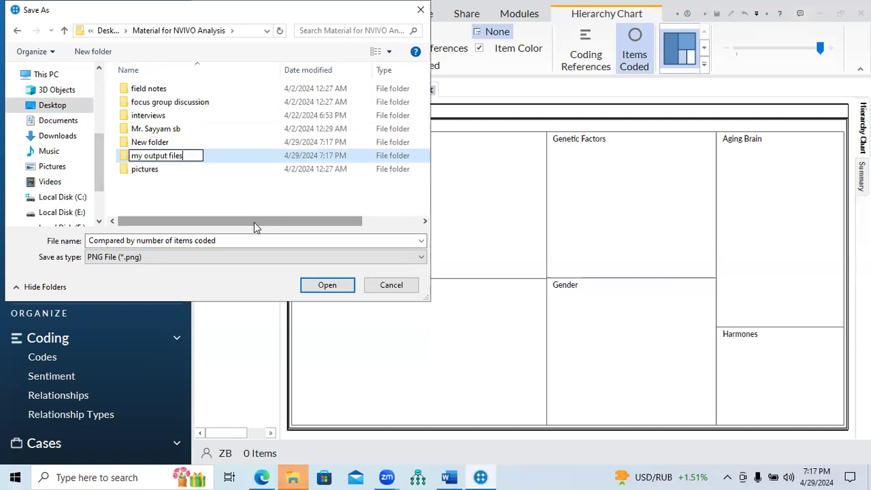
key("Return")
key("Return")
Step: Create a subfolder named "Hierarchy charts" inside my output files and open it as the save location
left_click(109, 54)
type("H")
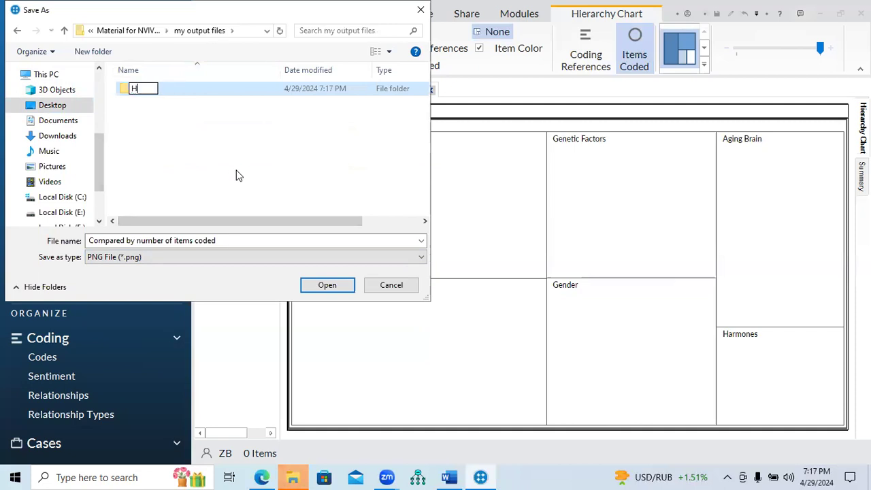
type("ierarchy charts")
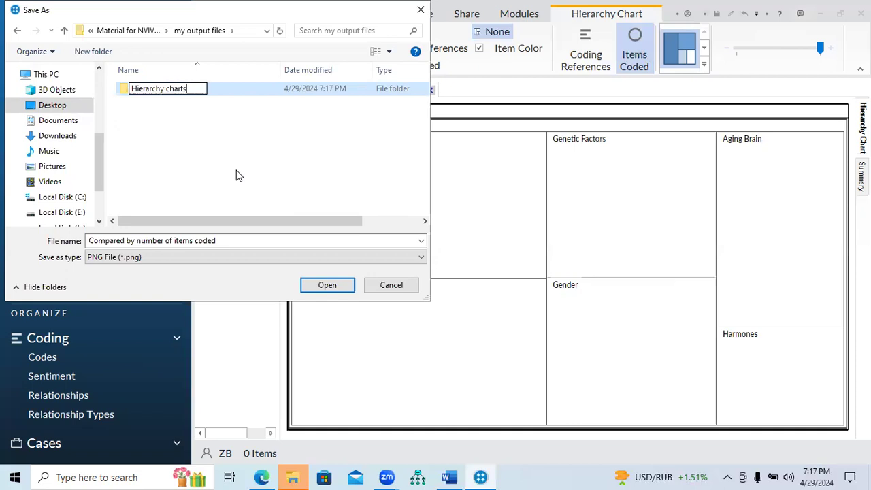
key("Return")
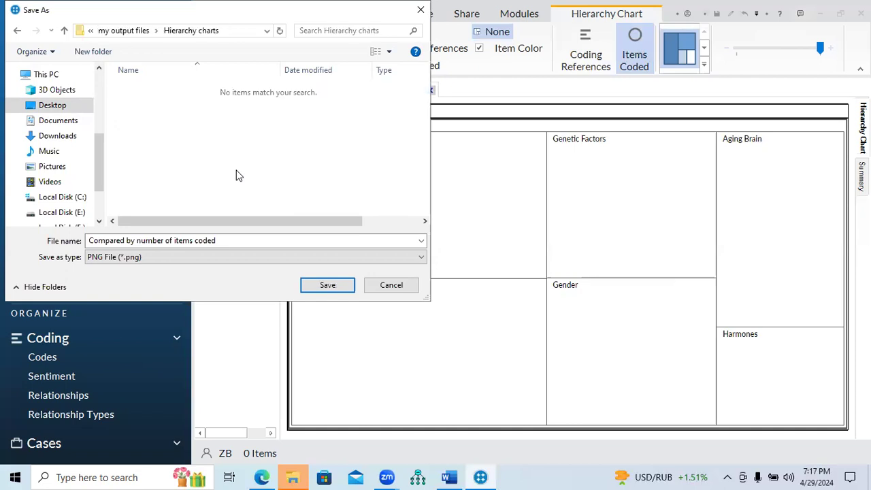
Step: Name the exported chart image "Bilogical Factors" and save it as a PNG file in the Hierarchy charts folder
left_click(233, 240)
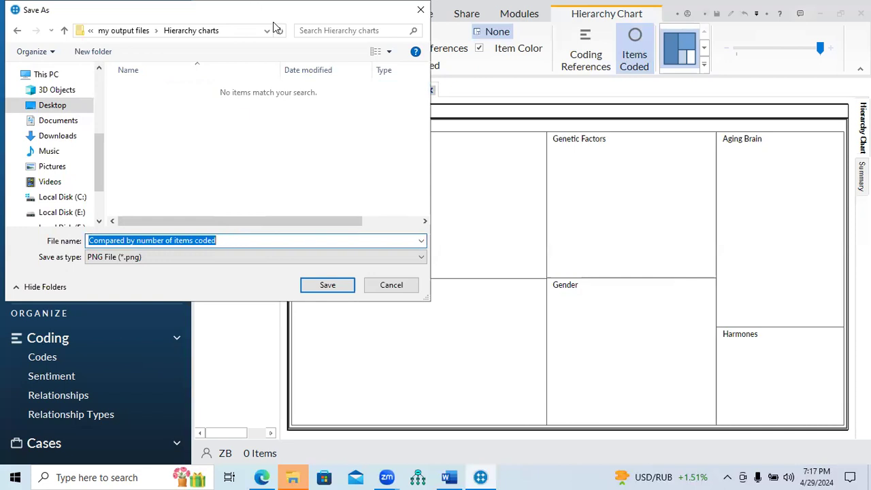
left_click_drag(260, 14, 406, 41)
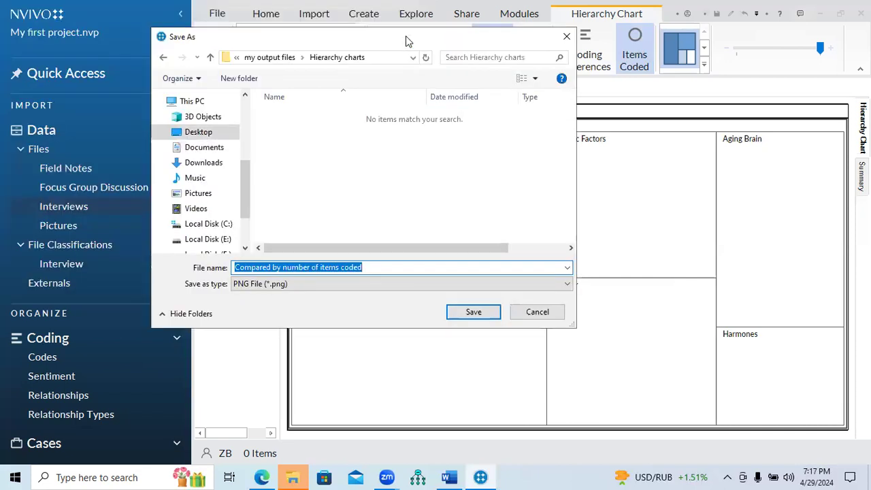
type("Bilogical Factors")
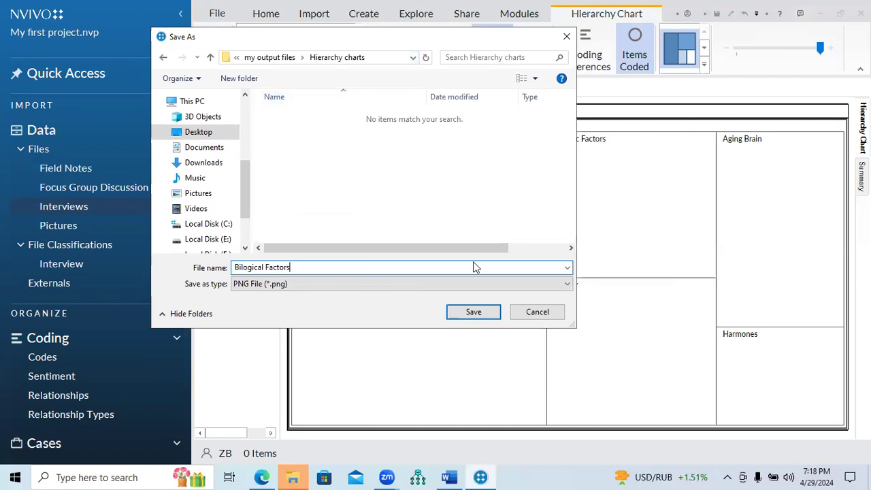
left_click(473, 313)
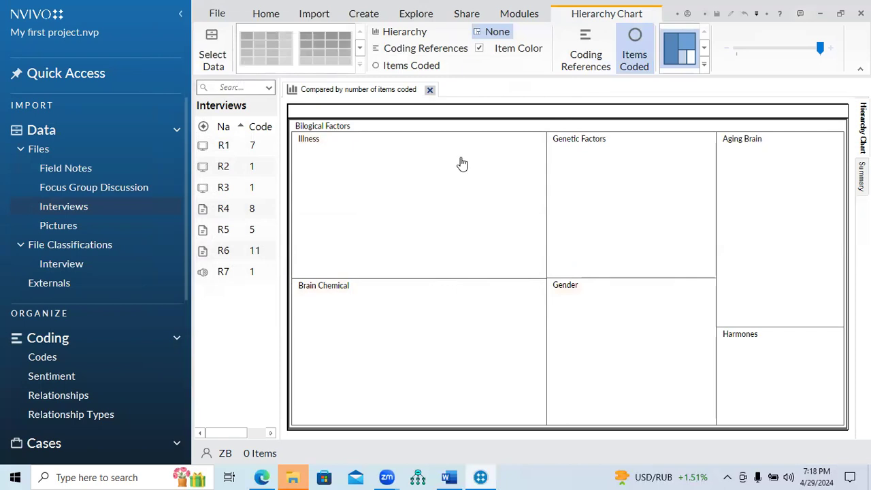
Step: Switch to File Explorer, find the exported Bilogical Factors image in the Hierarchy charts folder under my output files, and view it
left_click(822, 13)
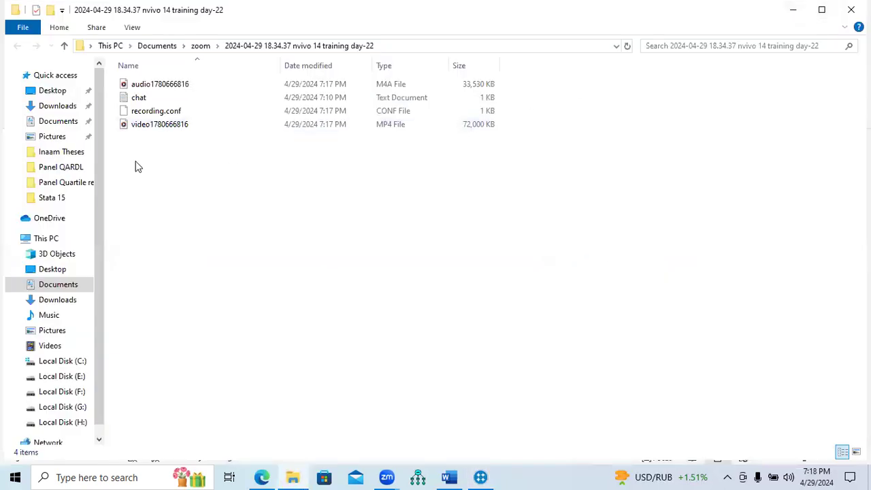
left_click(55, 91)
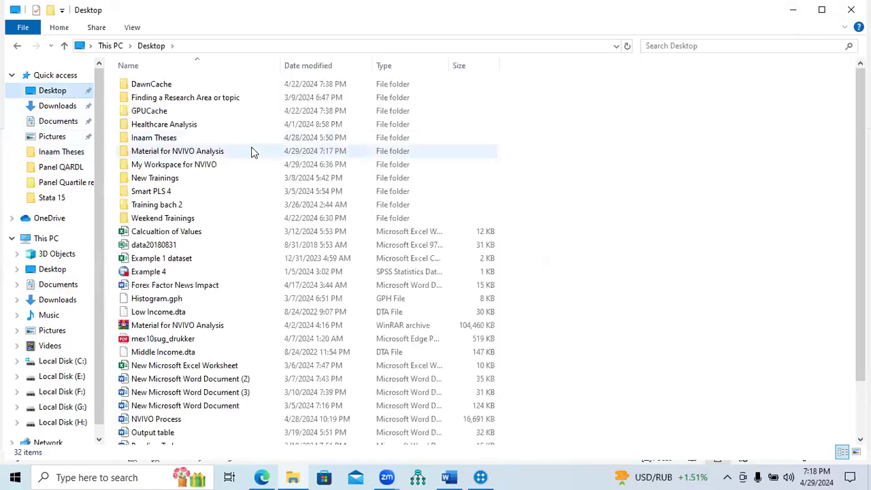
double_click(193, 166)
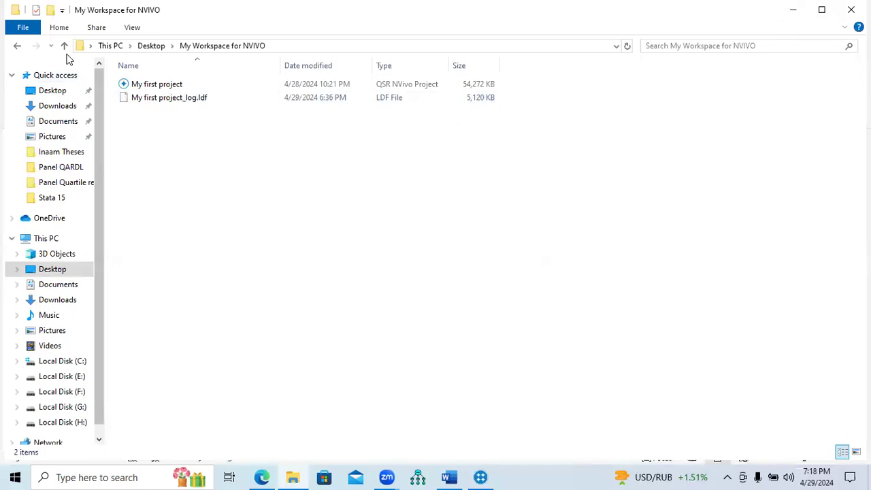
key("alt+Left")
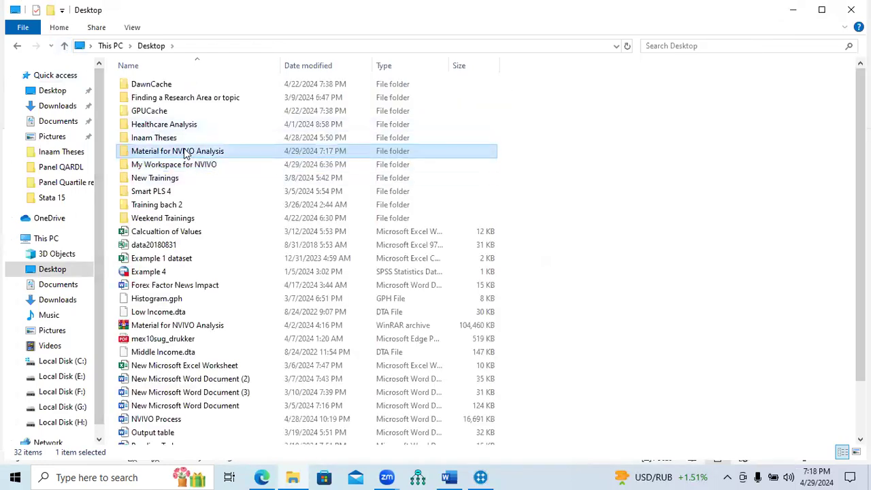
double_click(184, 151)
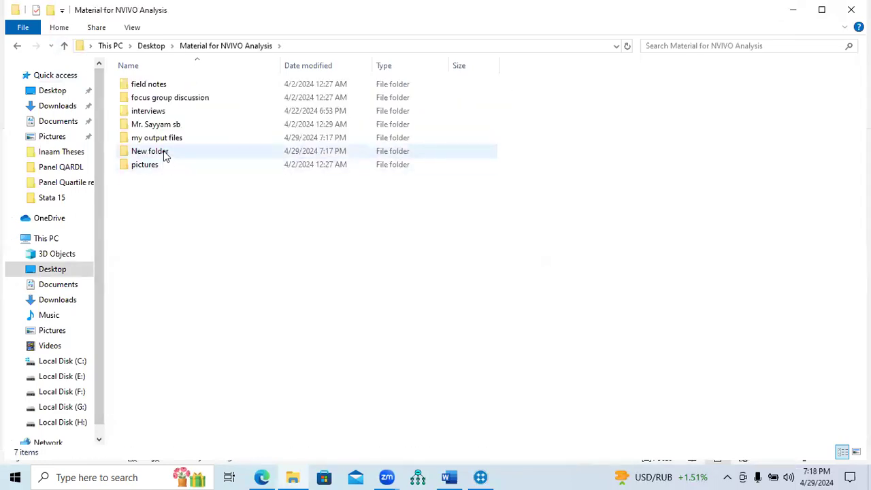
double_click(164, 139)
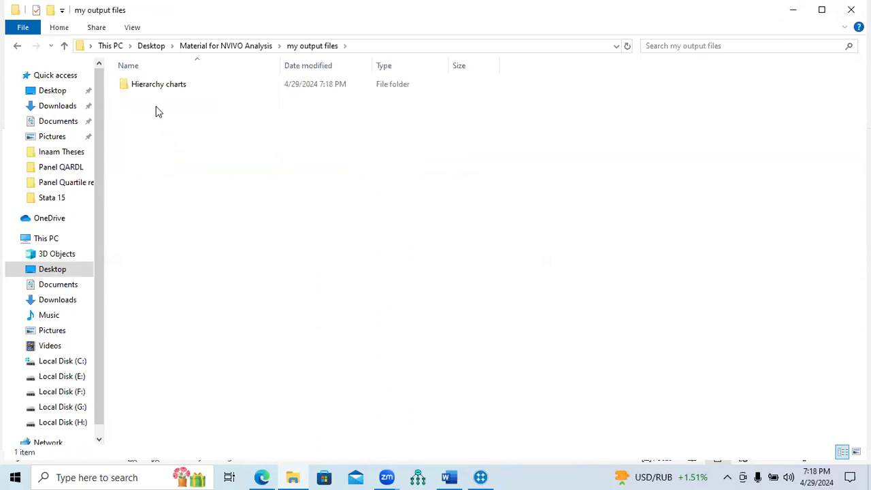
double_click(158, 86)
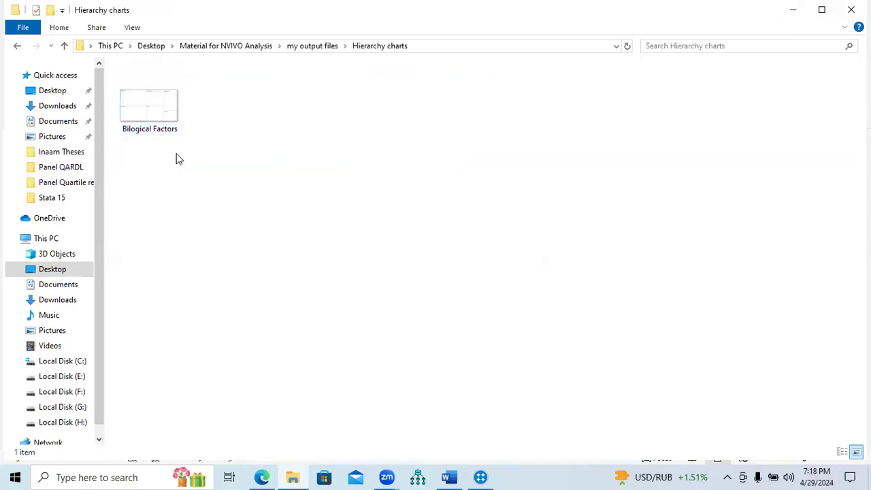
left_click(147, 111)
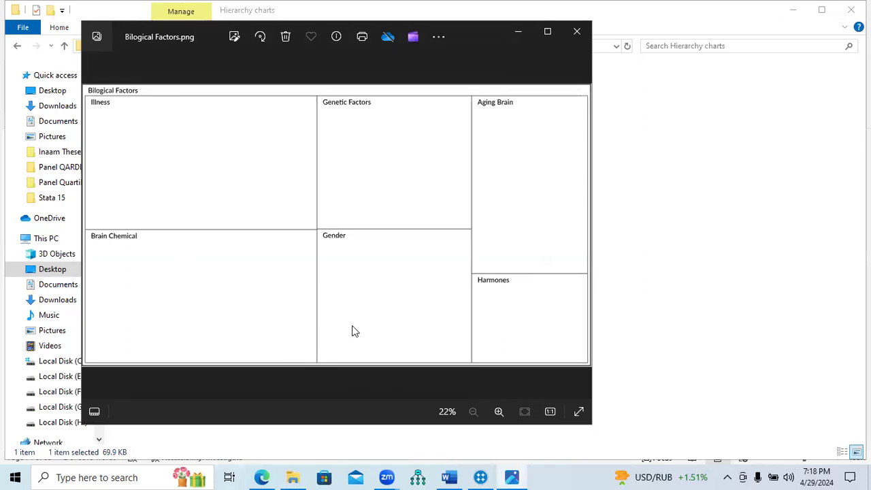
left_click(577, 34)
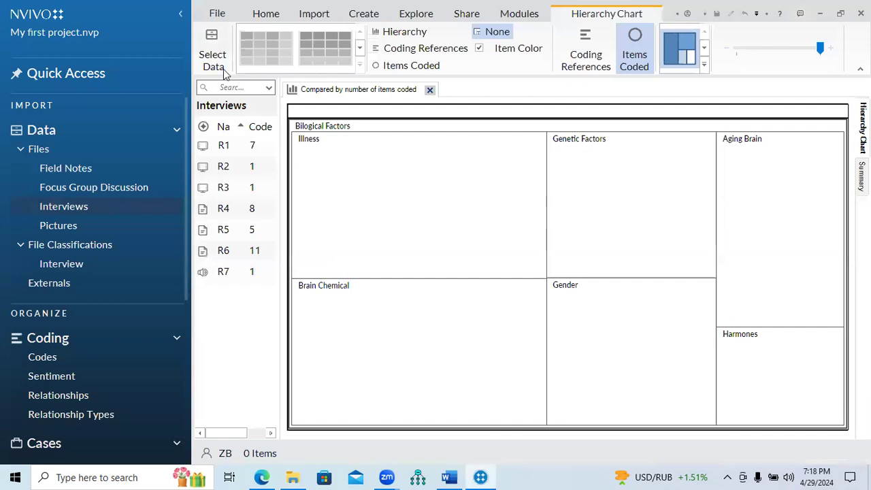
Step: Change the hierarchy chart's selected data from the Bilogical Factors code to the Psychological Factors code in NVivo
left_click(213, 58)
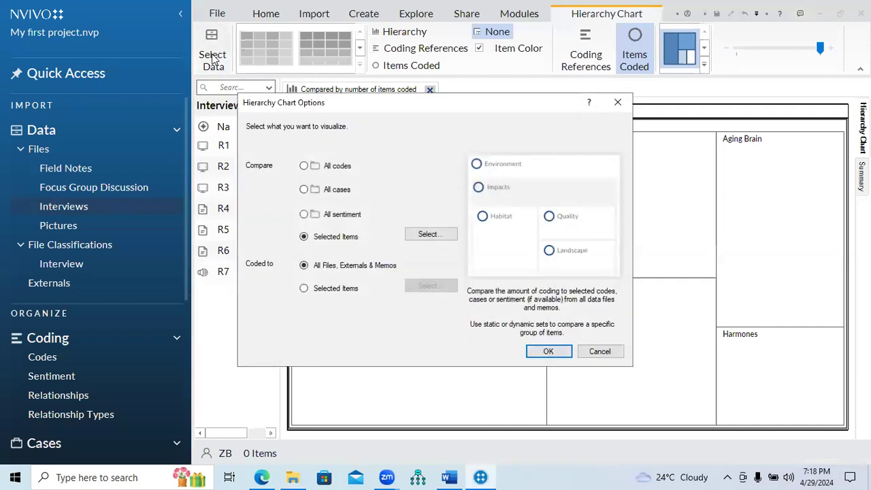
left_click(426, 235)
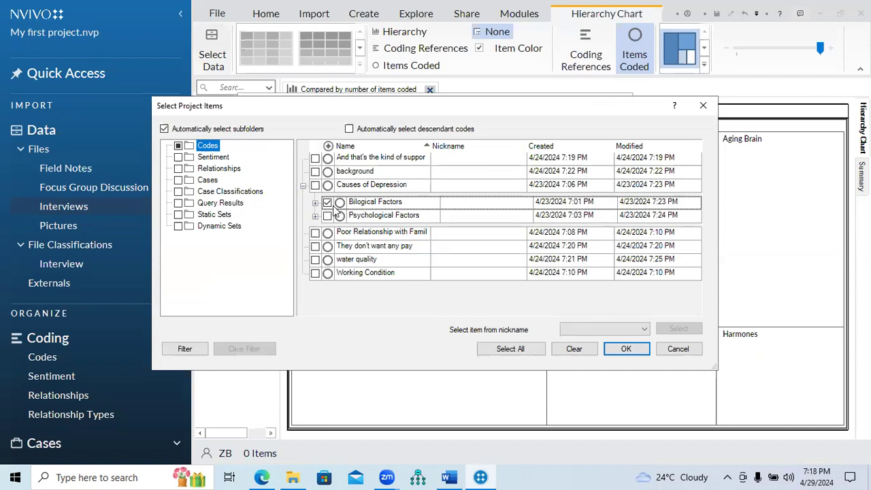
left_click(327, 202)
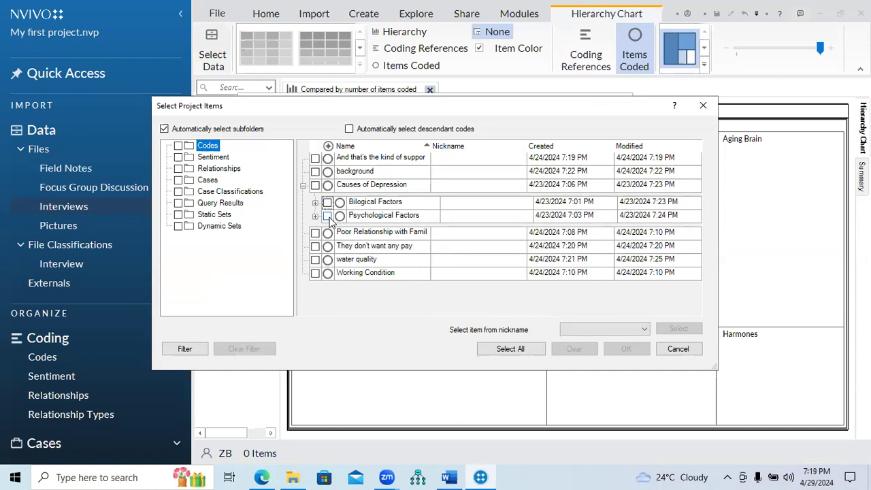
left_click(327, 216)
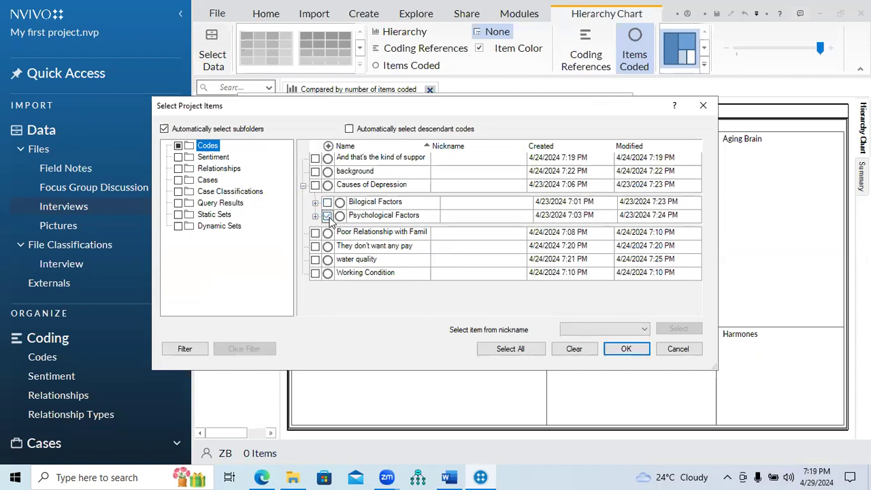
left_click(638, 354)
left_click(557, 353)
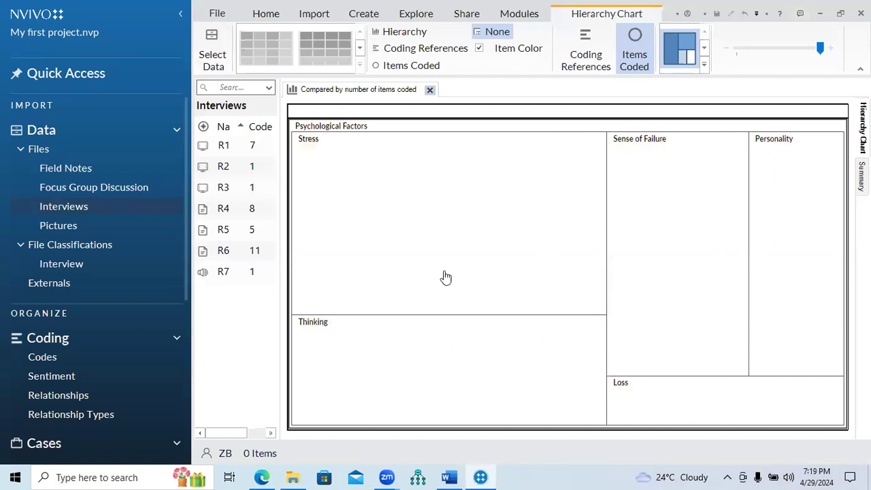
Step: Examine the coding references and items coded for Psychological Factors and its Stress, Thinking and Sense of Failure areas
mouse_move(368, 137)
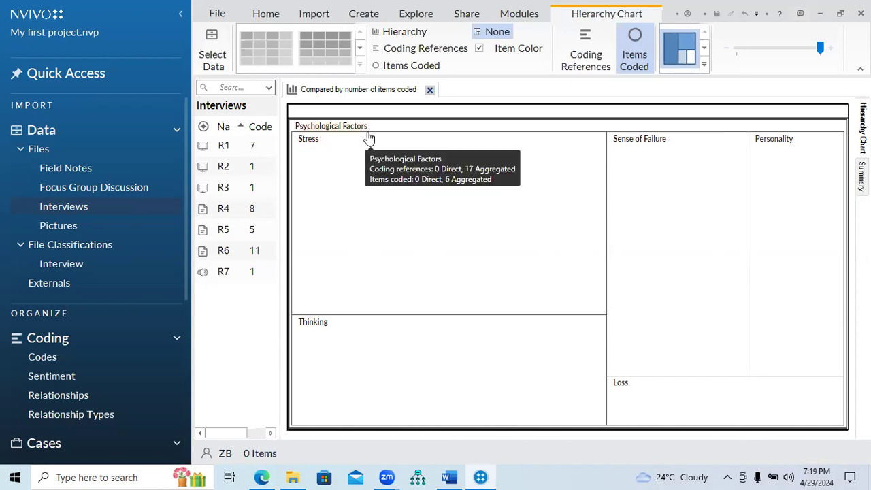
mouse_move(421, 179)
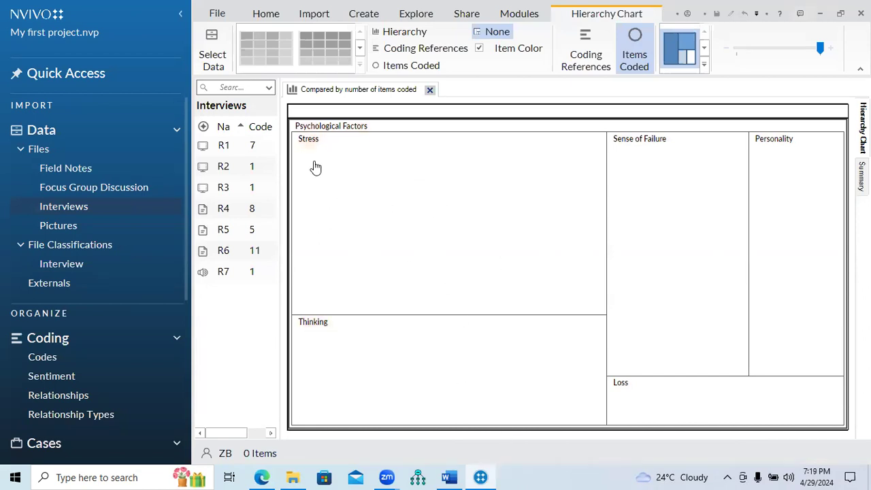
mouse_move(340, 176)
mouse_move(403, 362)
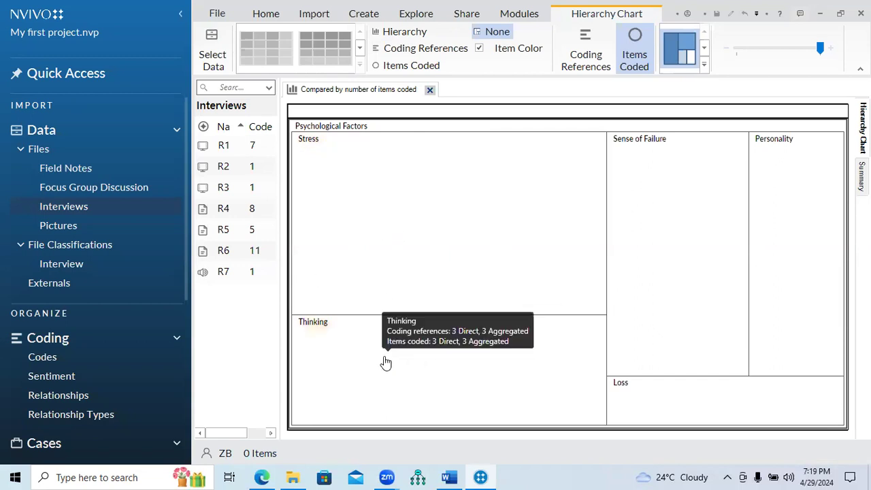
mouse_move(657, 311)
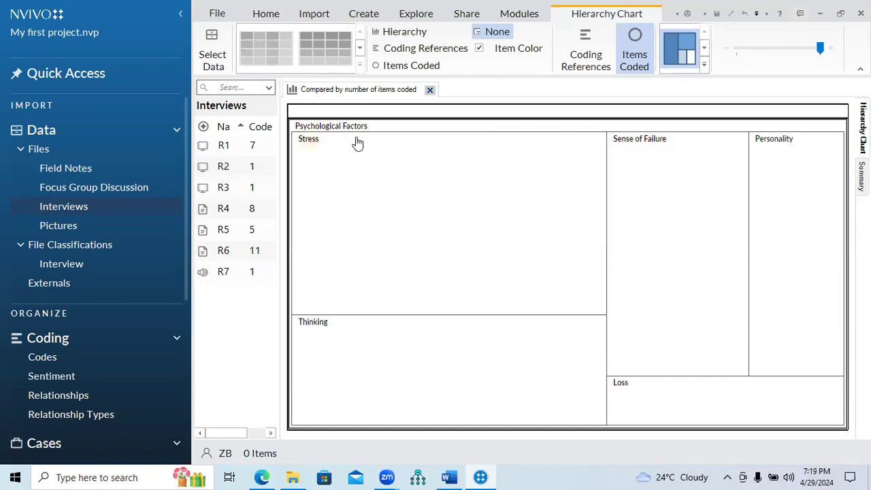
mouse_move(660, 230)
mouse_move(671, 271)
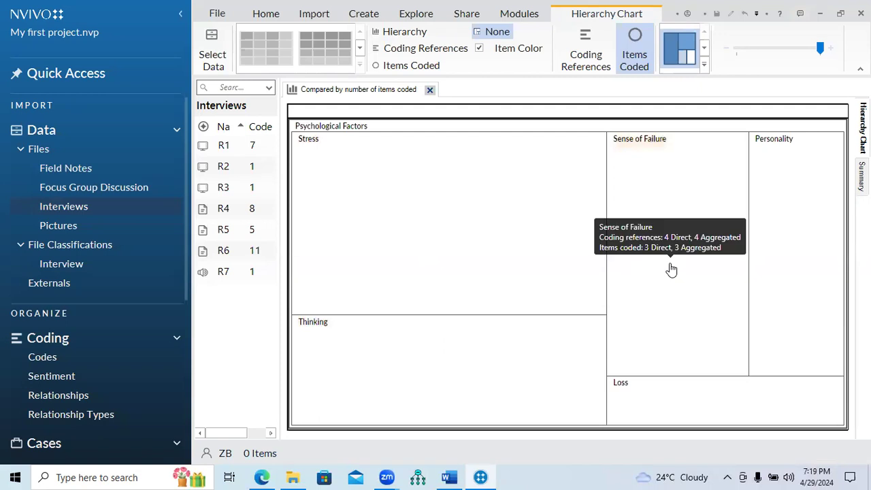
Step: Export the Psychological Factors hierarchy chart as a PNG file named "Psychological factors" in the Hierarchy charts folder
mouse_move(798, 259)
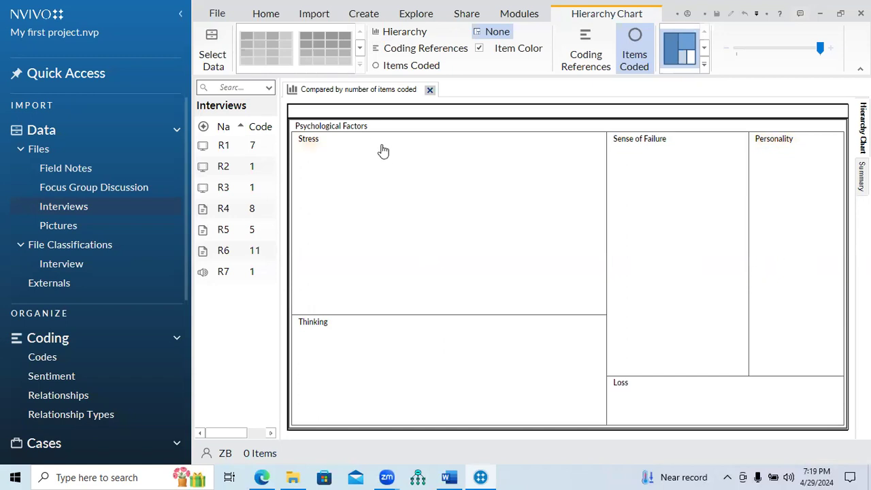
mouse_move(468, 219)
mouse_move(672, 415)
mouse_move(485, 313)
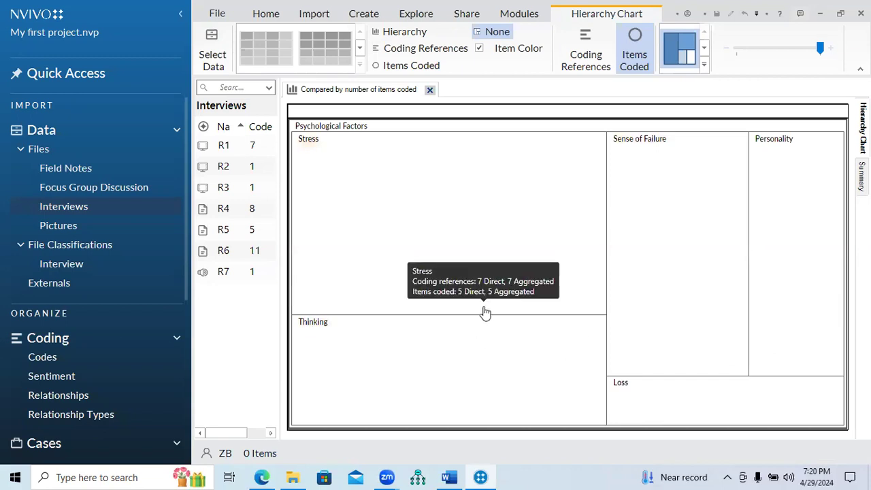
right_click(530, 194)
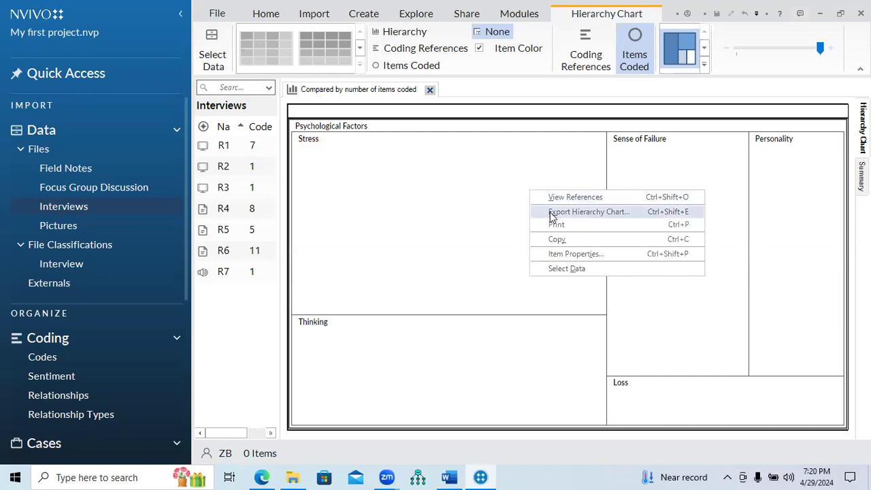
left_click(553, 212)
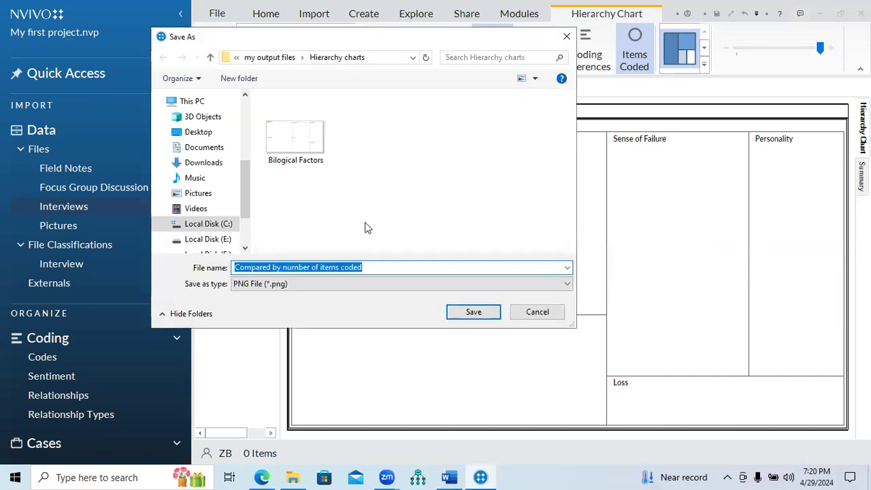
type("Psychological factors")
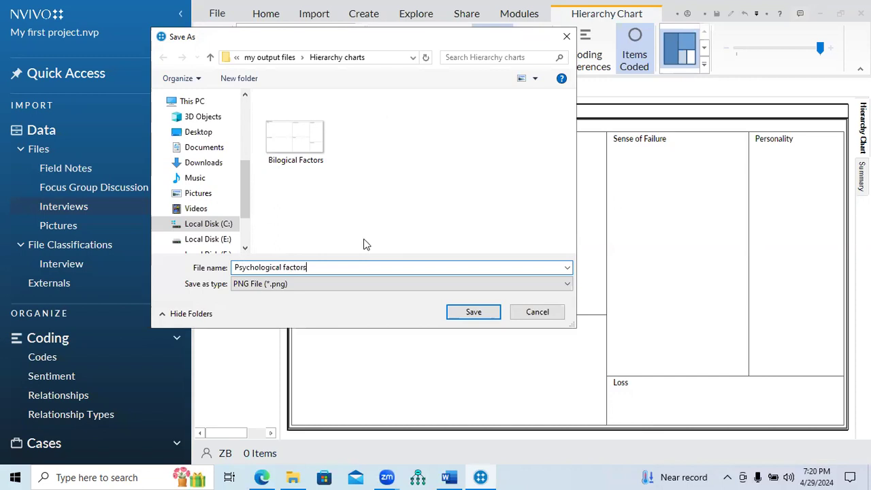
left_click(467, 315)
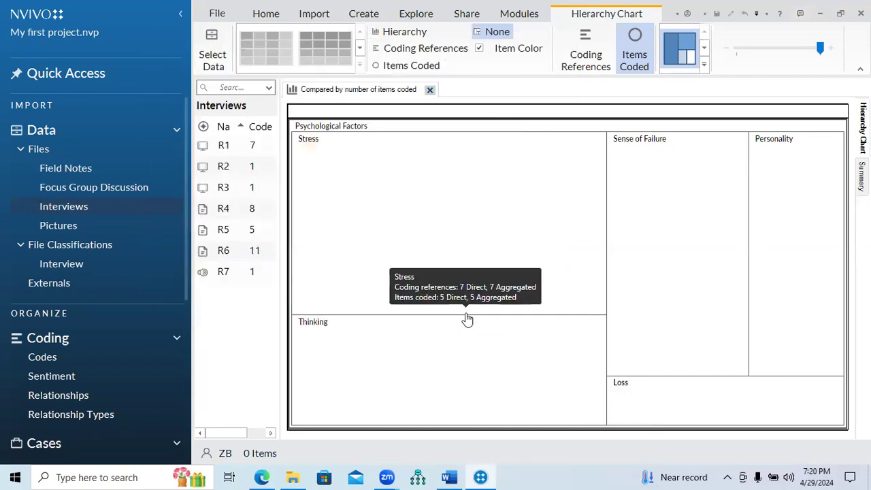
Step: Minimize the open windows to reach the desktop and look into the Material for NVIVO Analysis folder
left_click(820, 14)
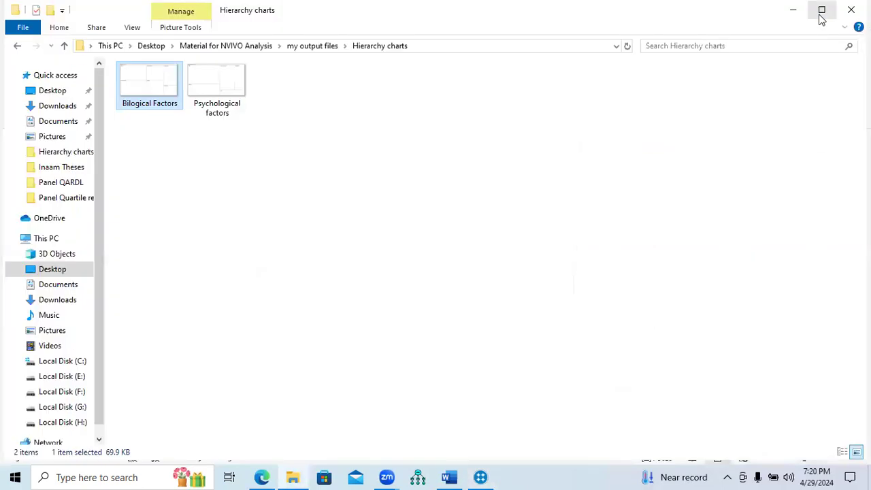
left_click(794, 13)
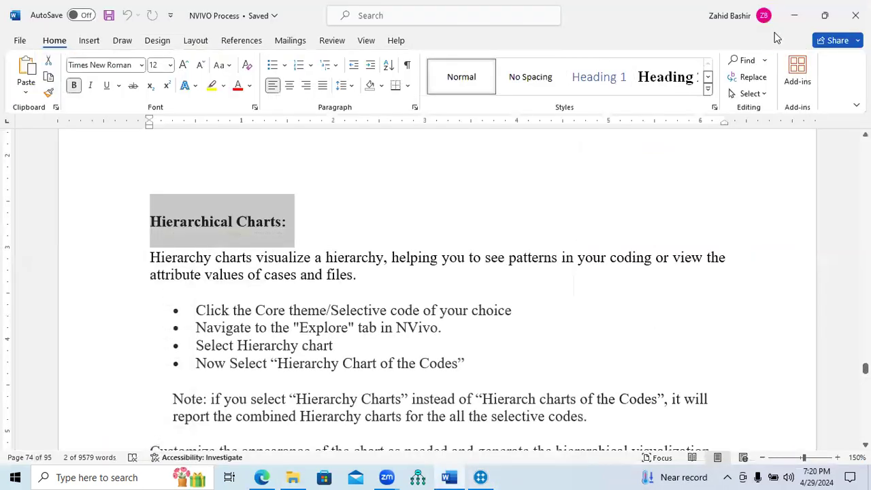
left_click(794, 15)
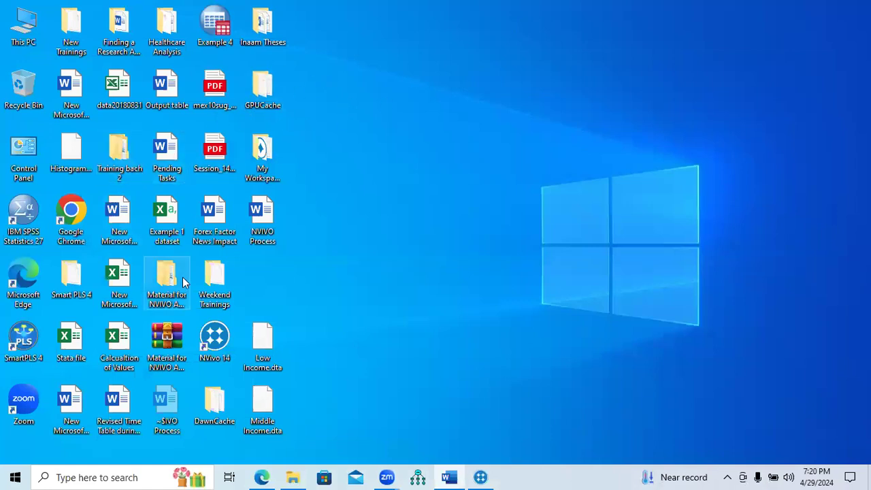
double_click(175, 300)
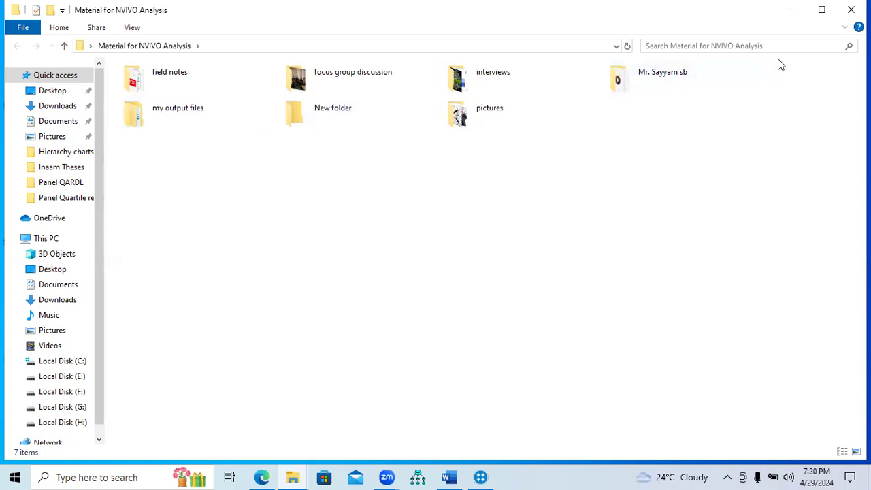
left_click(851, 10)
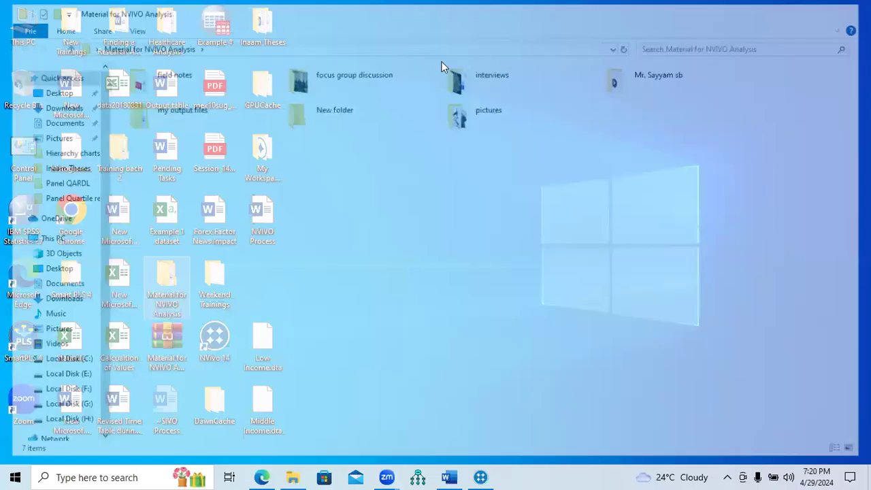
Step: Find the Hierarchy charts folder under Training bach 2, NVIVO, My project, Final Analysis, and view the Challanges image maximized
double_click(134, 163)
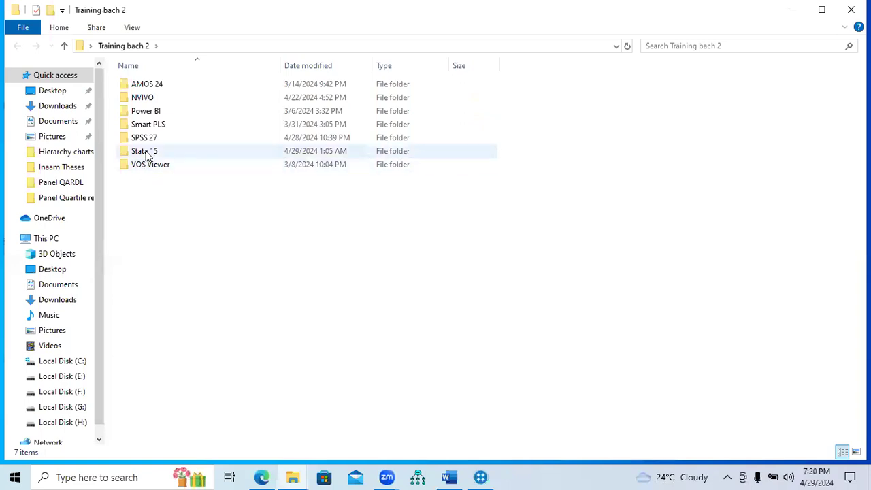
double_click(152, 99)
double_click(168, 114)
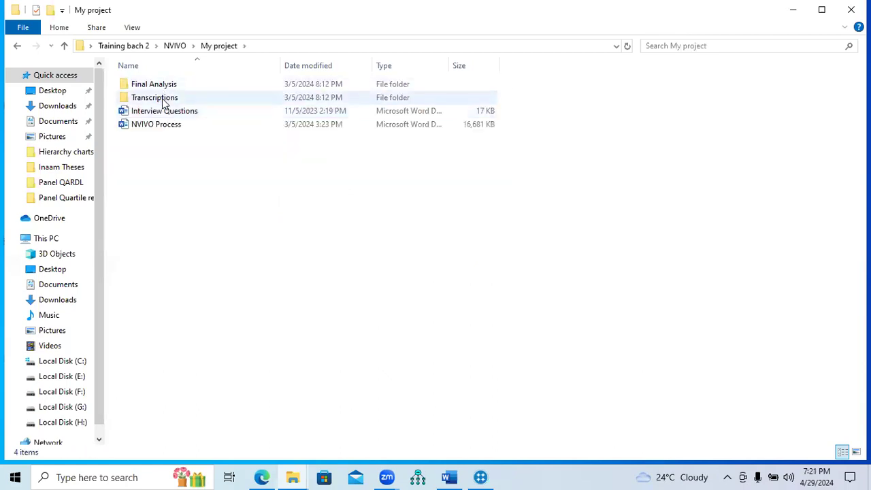
double_click(163, 84)
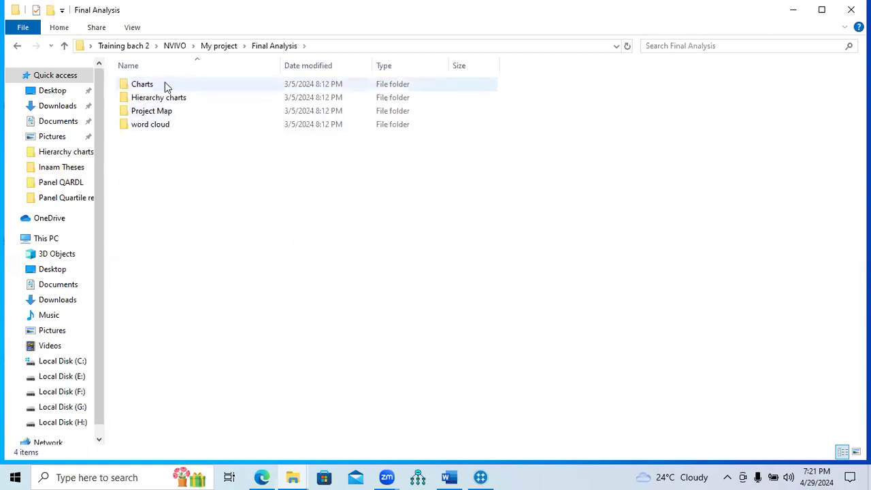
double_click(164, 101)
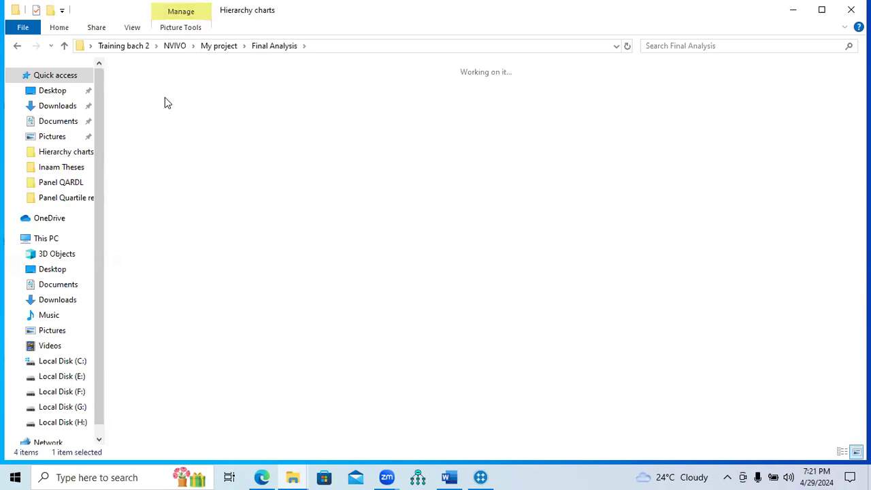
left_click(172, 120)
double_click(171, 119)
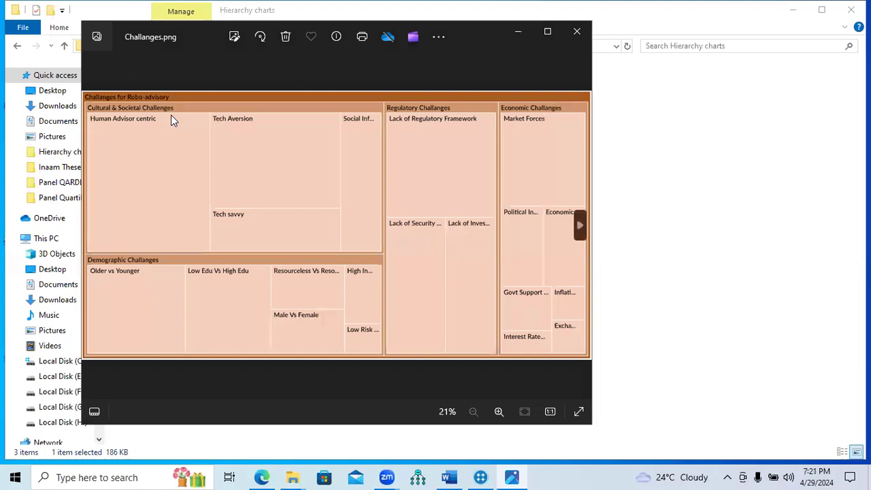
left_click(548, 32)
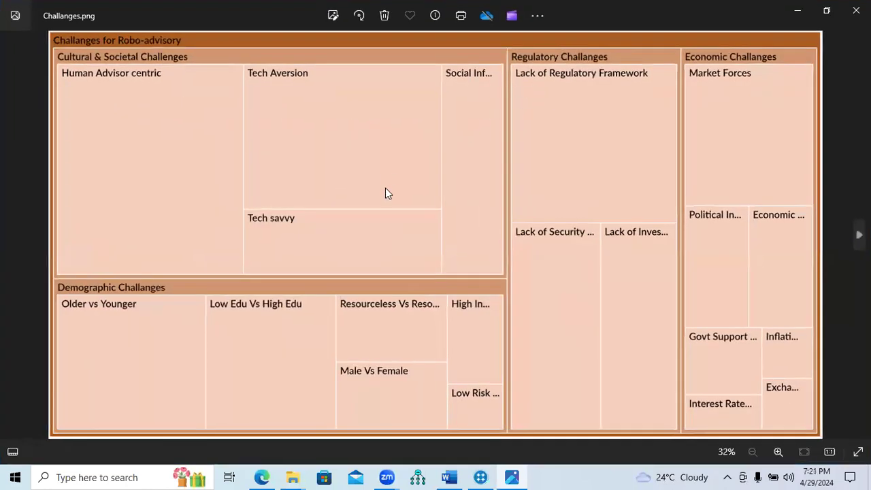
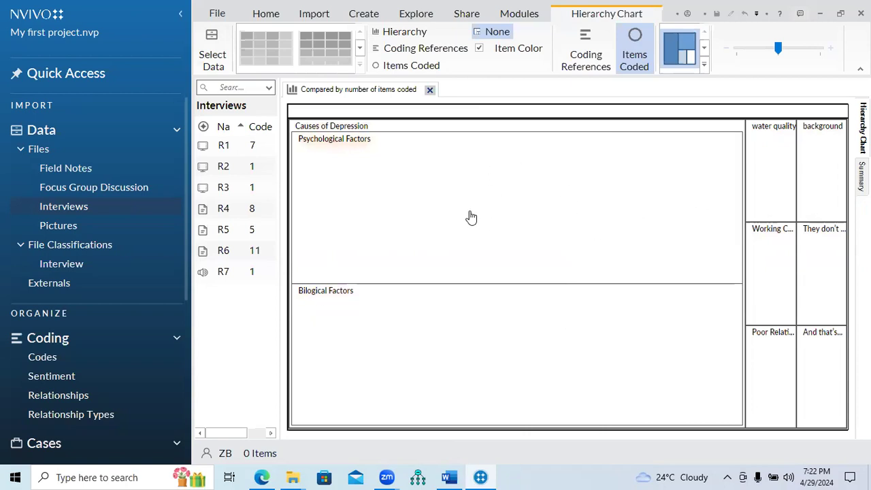
Step: Close the hierarchy chart of codes compared by number of items coded in NVivo
mouse_move(471, 216)
mouse_move(340, 252)
mouse_move(379, 273)
mouse_move(394, 184)
mouse_move(441, 161)
left_click(429, 91)
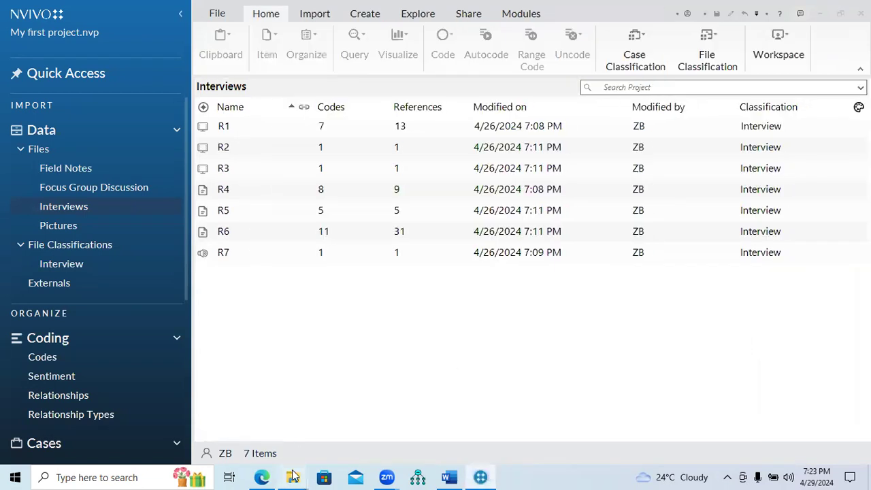
Step: Switch to File Explorer and view the Gender versus Investment Experiance and Interview Locations chart images in the Final Analysis Charts folder
mouse_move(293, 476)
left_click(352, 444)
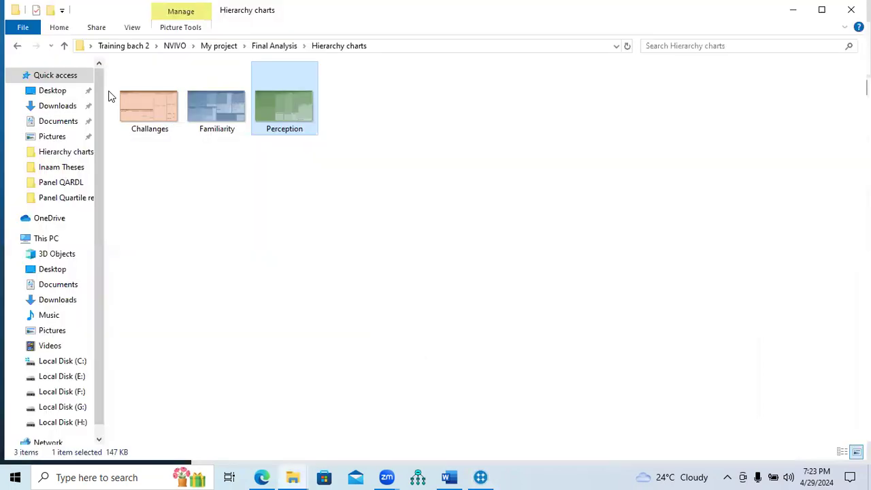
left_click(64, 45)
double_click(153, 85)
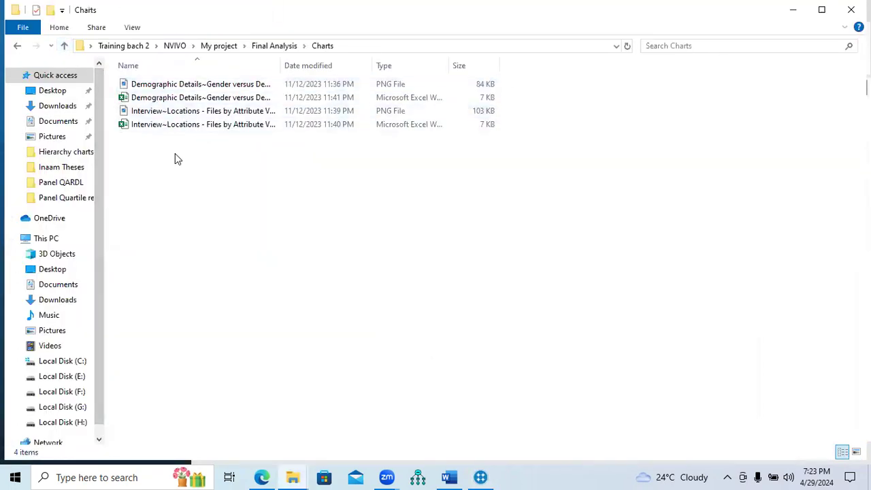
double_click(176, 87)
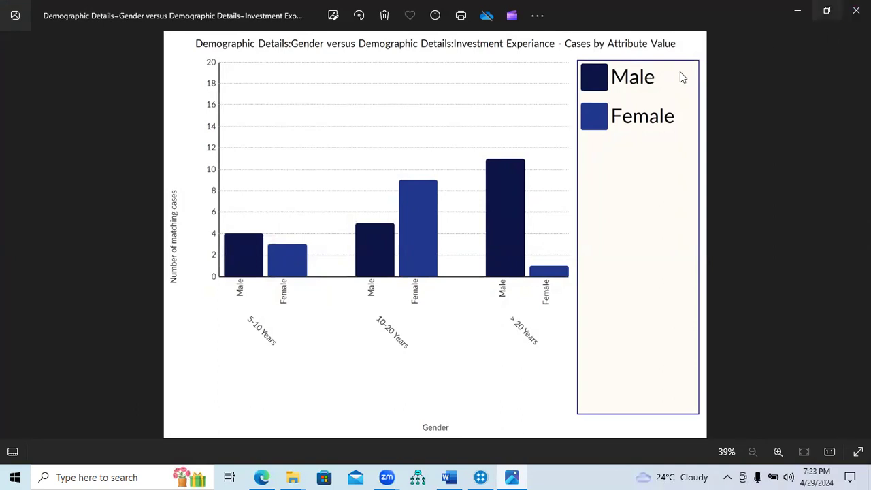
left_click(855, 14)
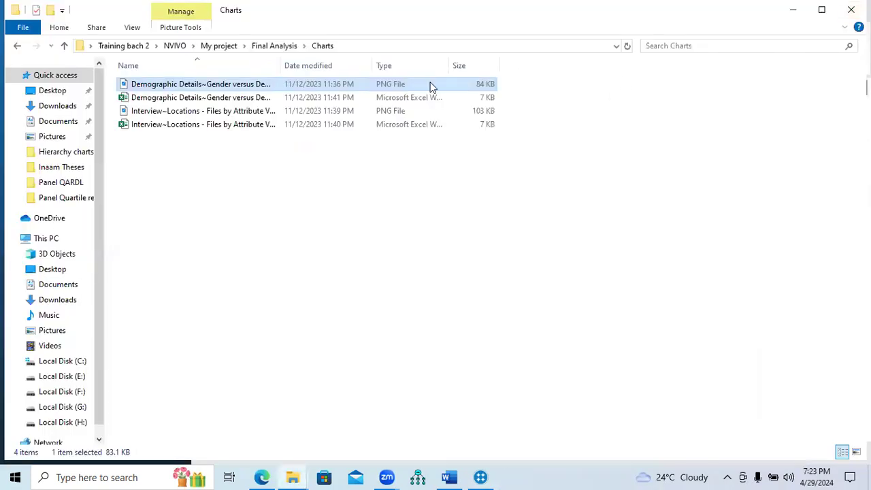
double_click(196, 111)
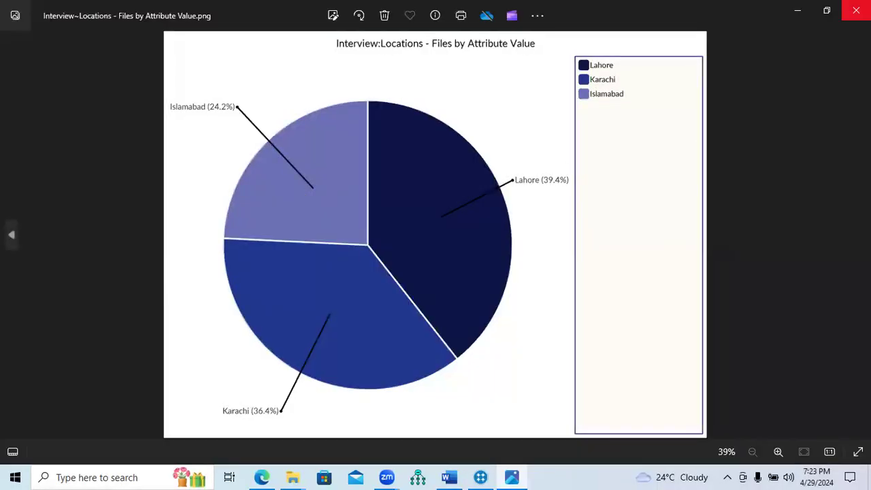
left_click(857, 10)
Step: Return to the Final Analysis folder and look over its Charts, Hierarchy charts and word cloud subfolders
left_click(294, 470)
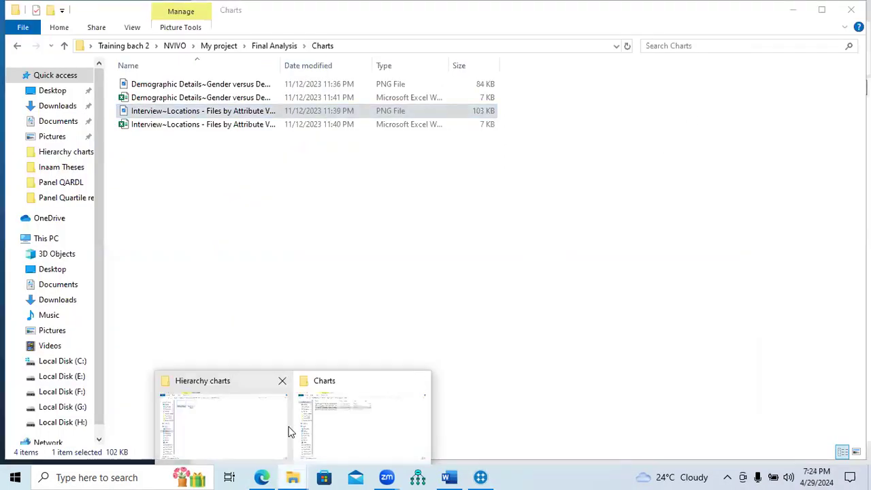
left_click(289, 432)
left_click(294, 476)
left_click(368, 428)
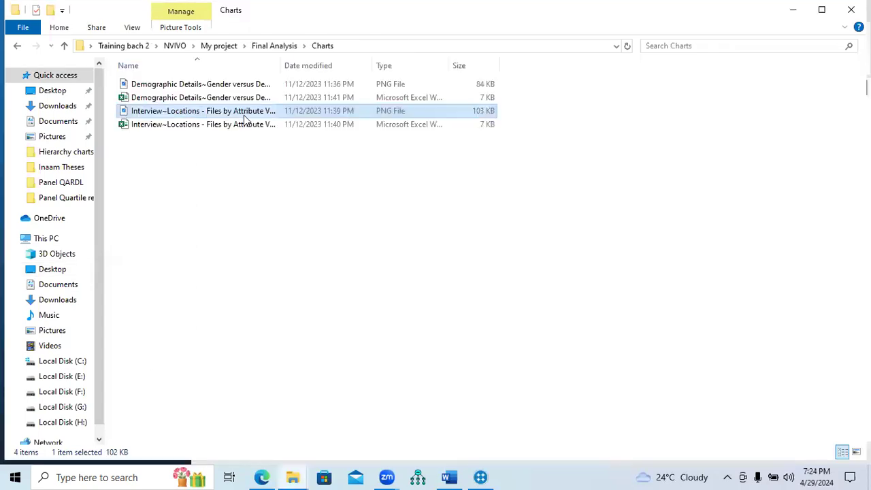
left_click(63, 49)
left_click(137, 87)
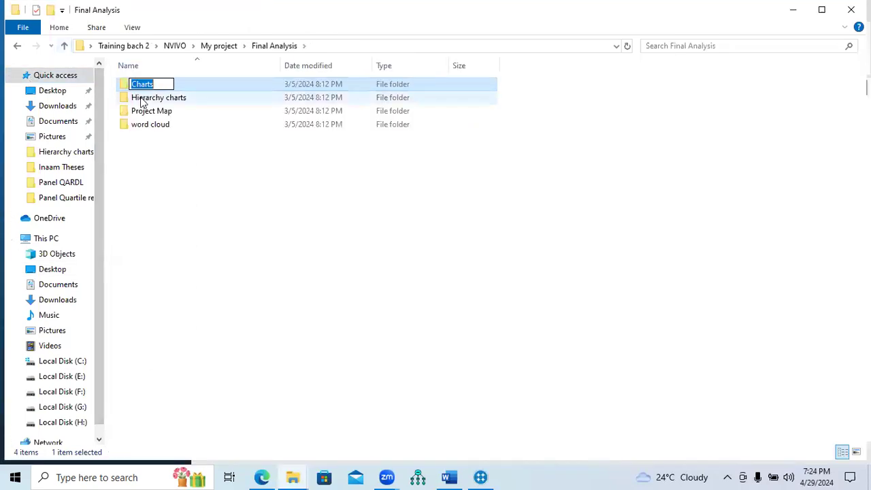
left_click(142, 100)
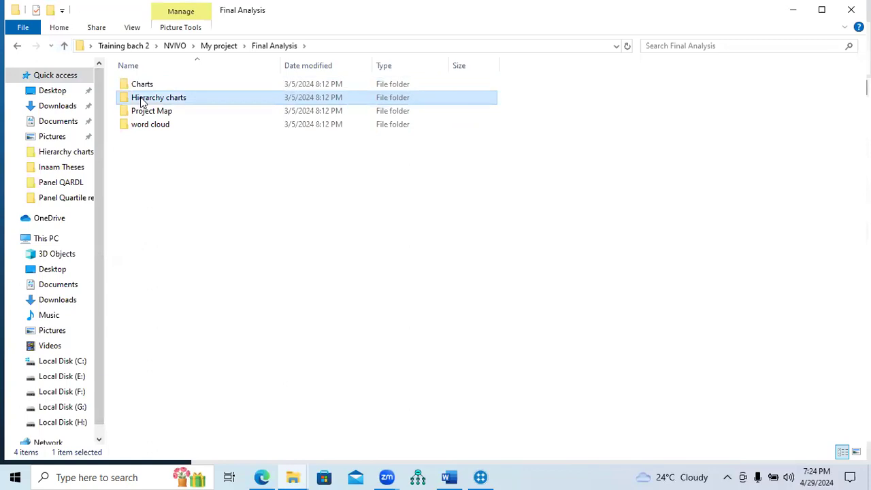
left_click(153, 127)
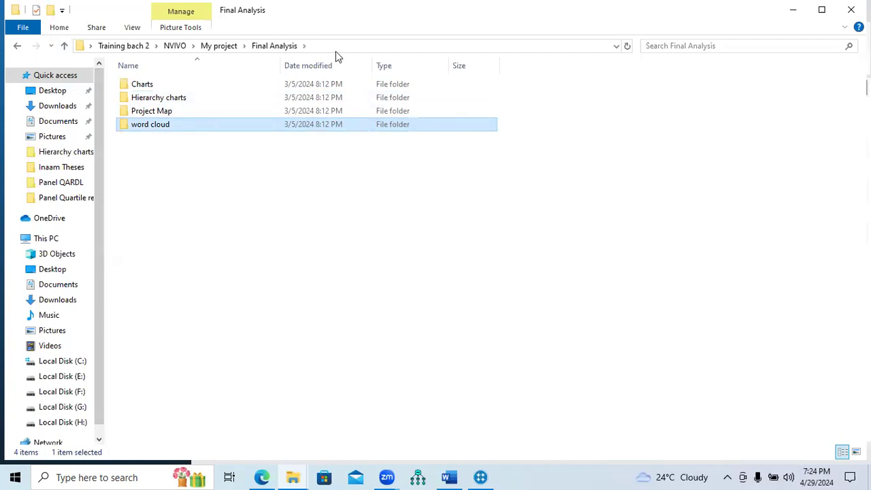
Step: Switch to NVivo, open a Word Frequency query to view its criteria, and close it without running it
key("alt+Tab")
left_click(418, 14)
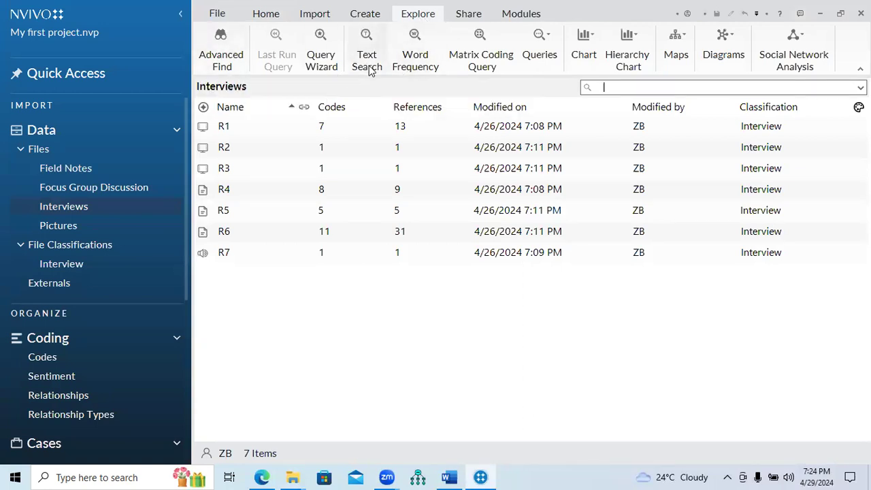
left_click(419, 70)
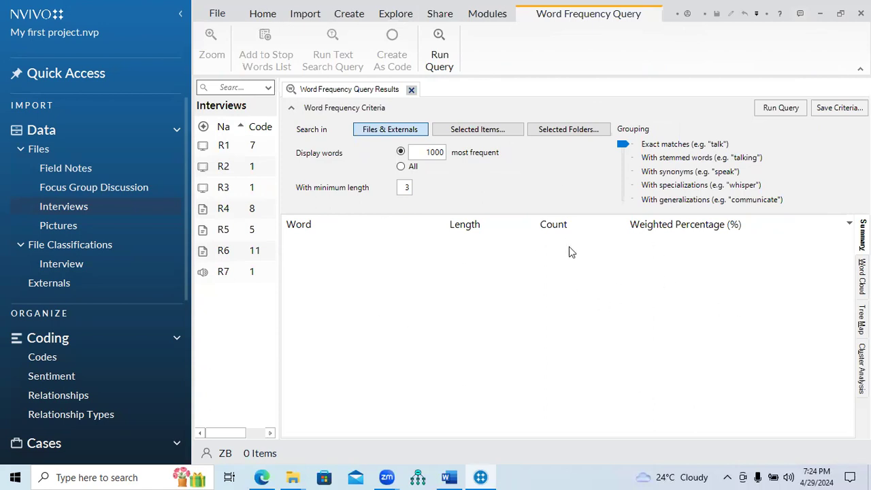
left_click(411, 89)
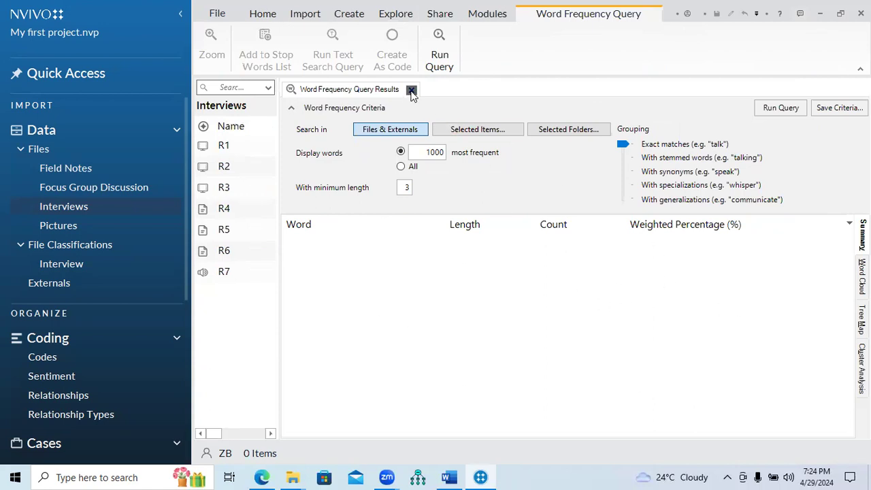
Step: Create a Text Search query and enter Depression as the text to search for
left_click(323, 20)
left_click(412, 15)
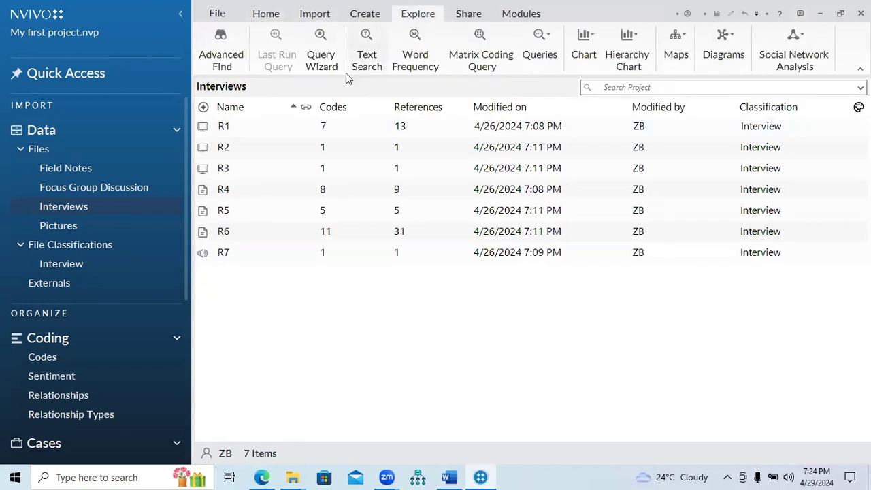
left_click(366, 72)
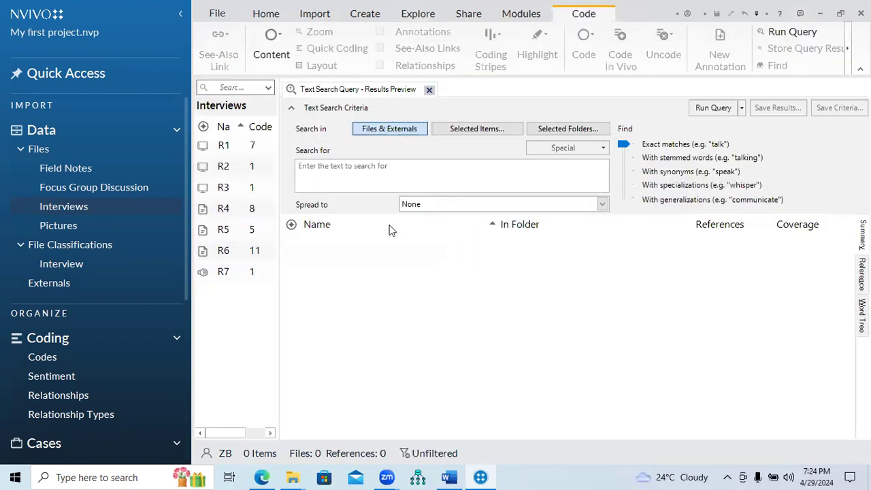
left_click(364, 168)
type("D")
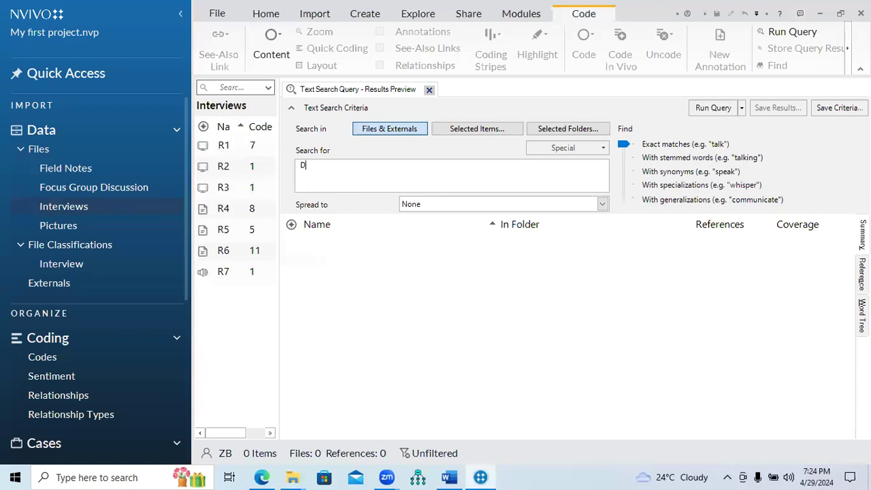
type("epression")
Step: View the project item selection for the query's search scope, cancel it, and keep the scope on Files & Externals
left_click(473, 134)
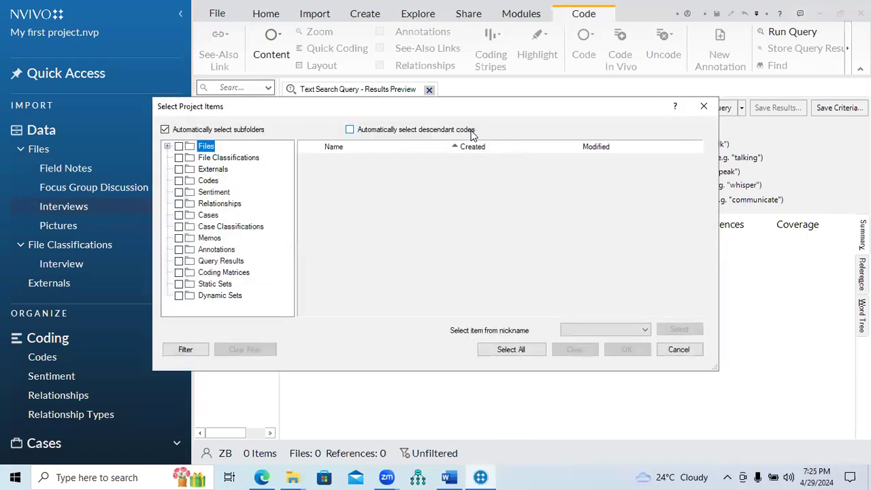
left_click(703, 109)
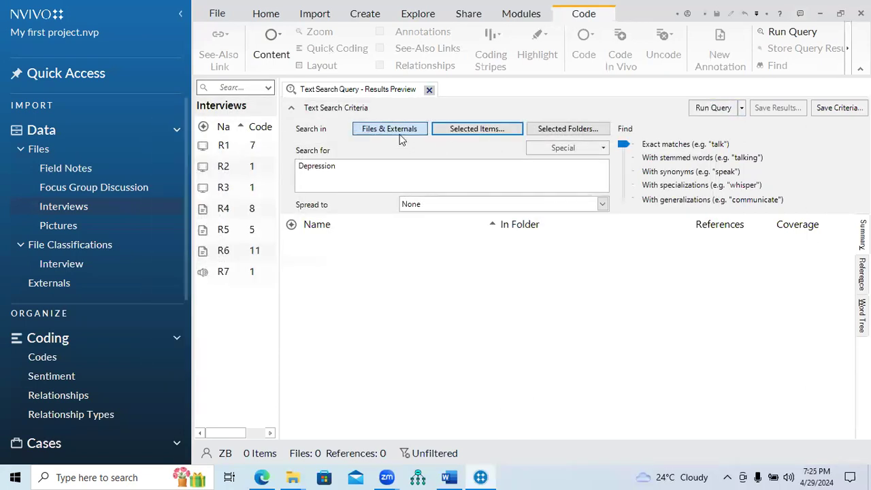
left_click_drag(301, 170, 356, 177)
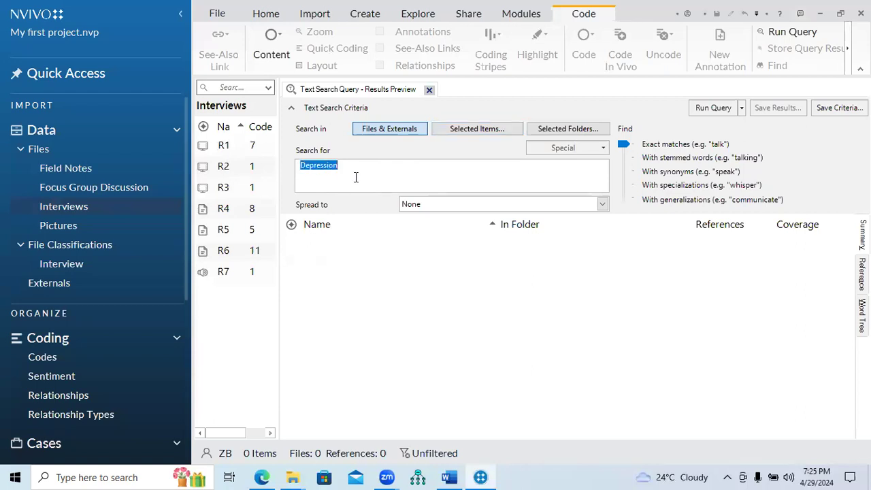
left_click(371, 133)
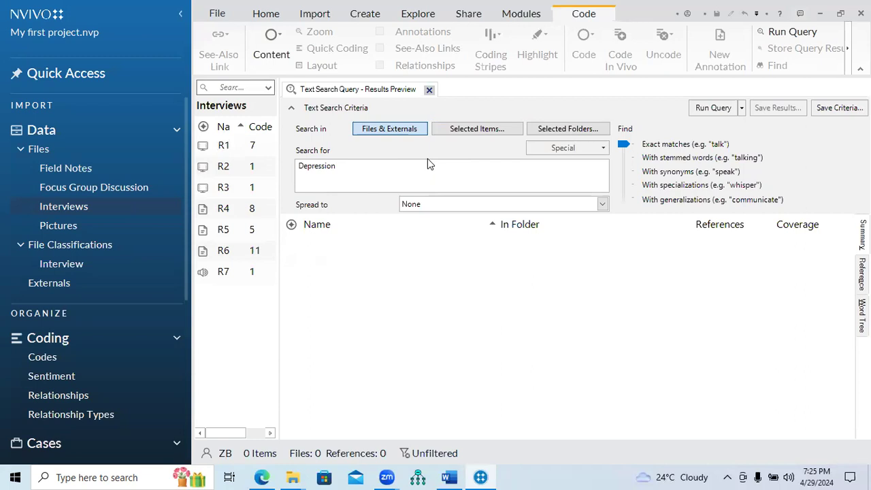
double_click(338, 169)
left_click(400, 131)
left_click(477, 128)
left_click(703, 111)
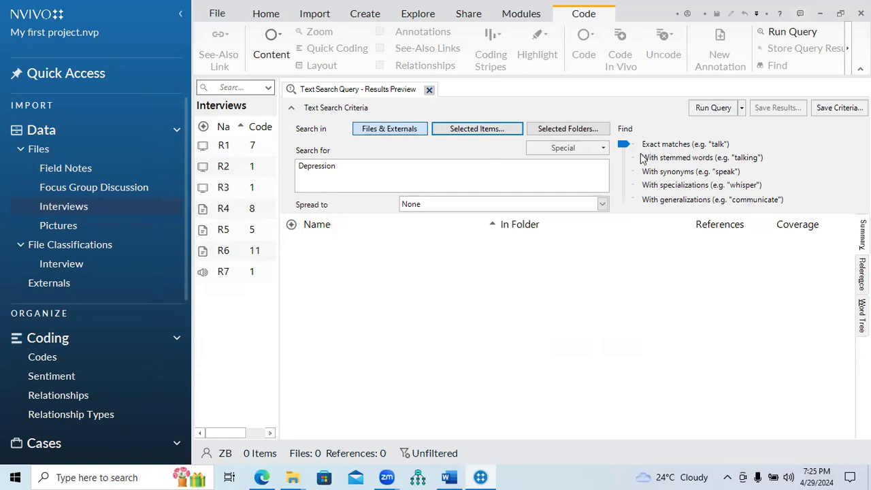
left_click_drag(304, 169, 341, 167)
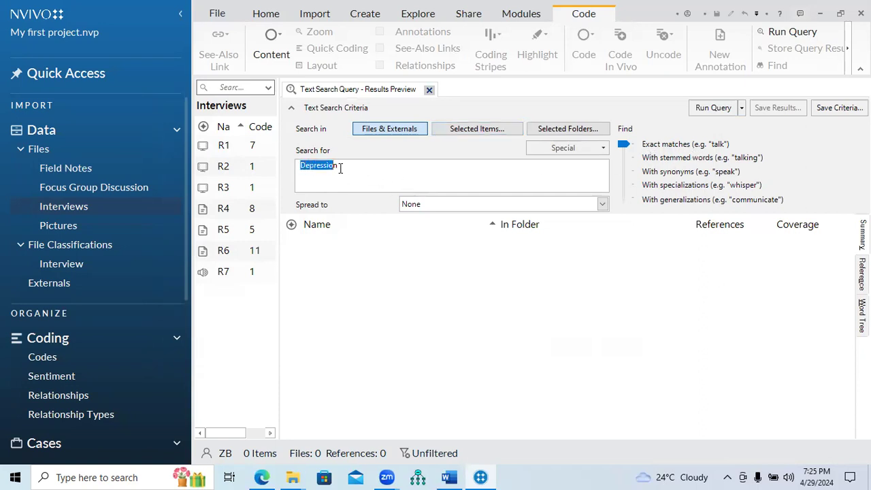
Step: Set the Depression search to find matches with stemmed words
left_click_drag(627, 145, 628, 156)
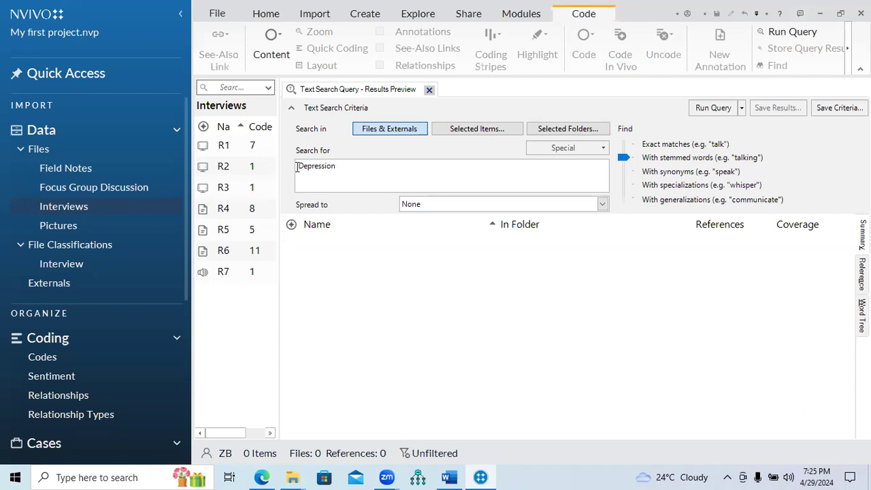
left_click_drag(296, 166, 328, 170)
left_click_drag(328, 170, 341, 170)
left_click(334, 166)
double_click(302, 167)
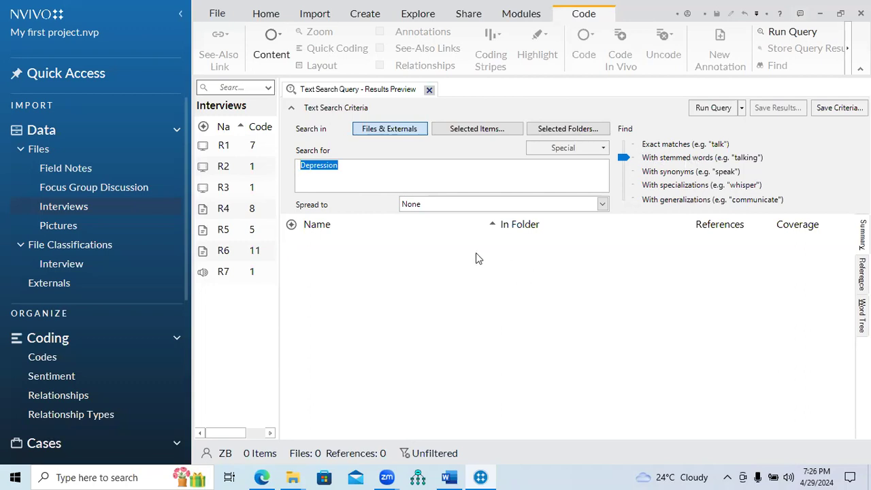
Step: Check the Spread to options, leave the setting at None, and run the Depression query
left_click(602, 206)
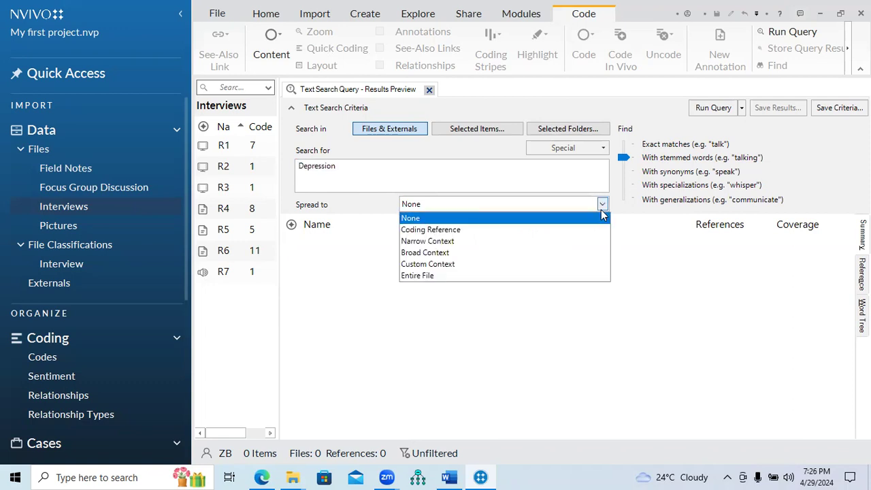
left_click(601, 209)
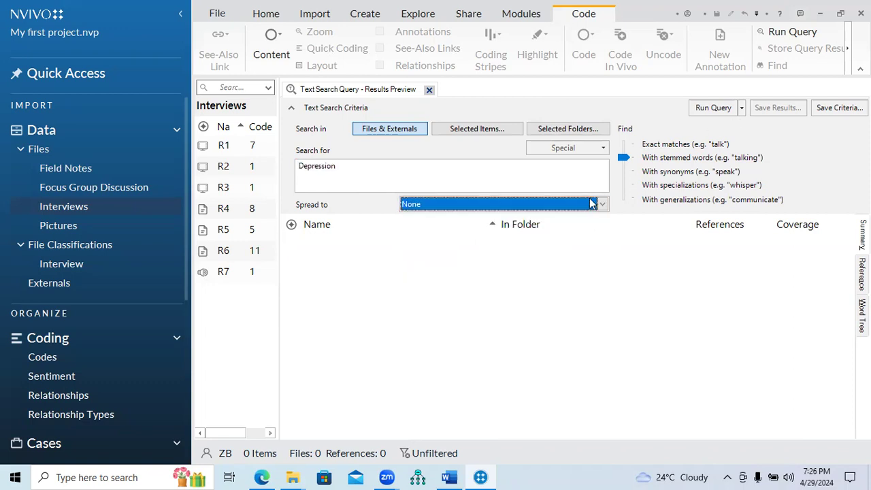
left_click(599, 203)
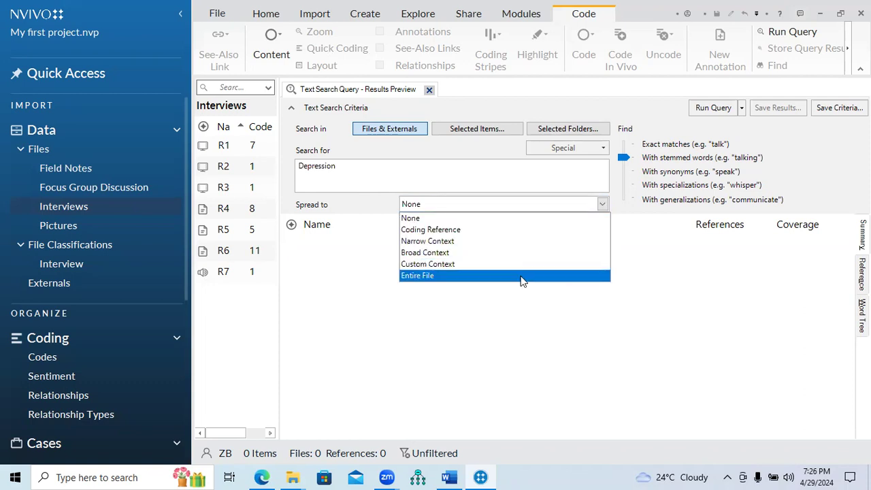
left_click(646, 255)
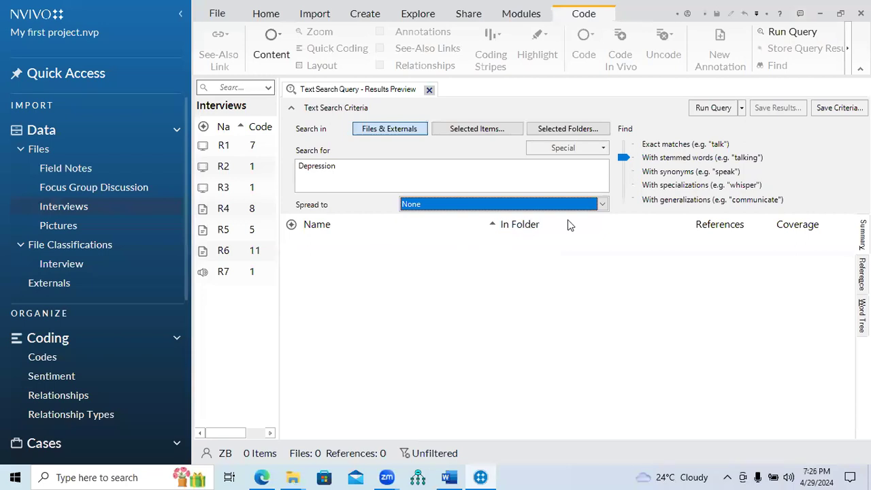
left_click(714, 109)
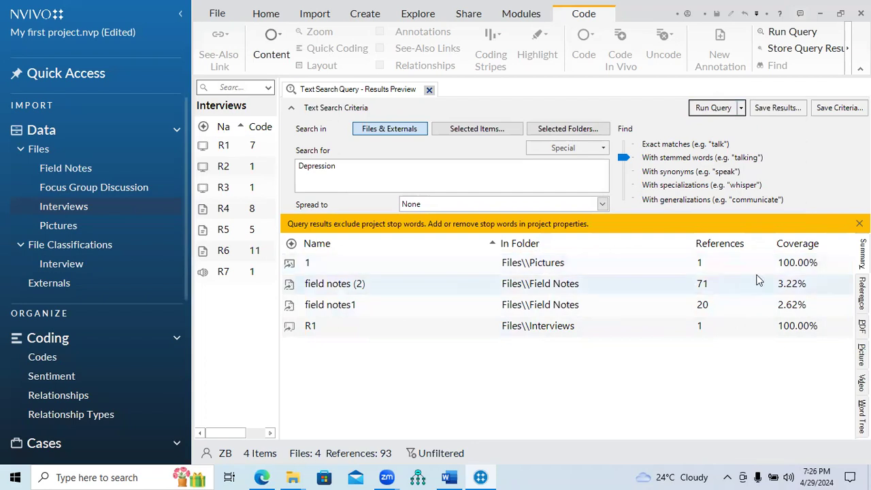
Step: Review the reference counts and coverage of the picture, field notes and R1 interview in the query's summary results
left_click(718, 271)
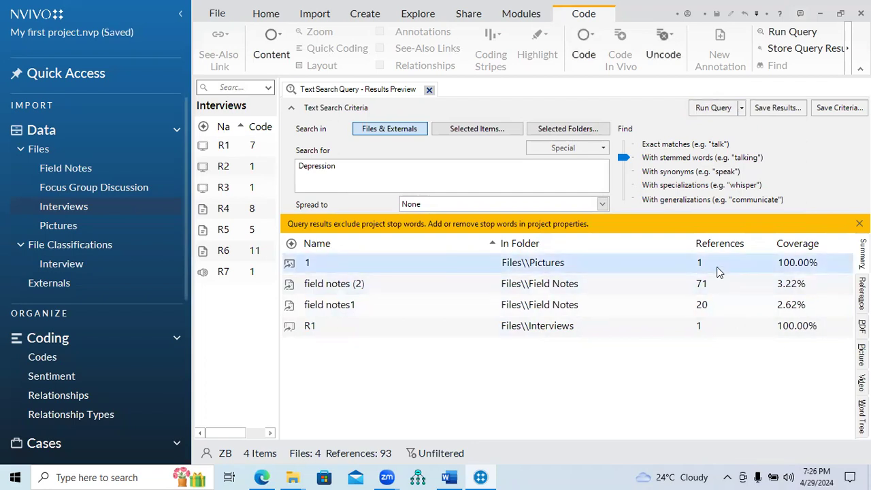
left_click(374, 285)
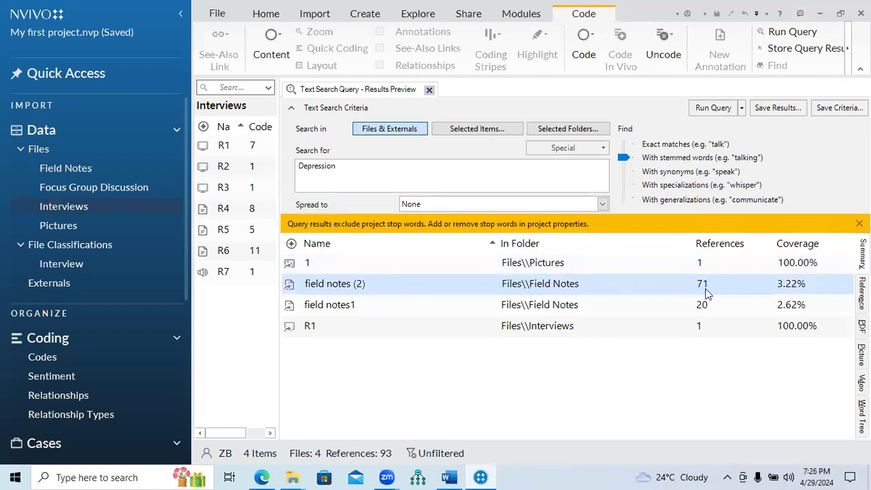
left_click(383, 312)
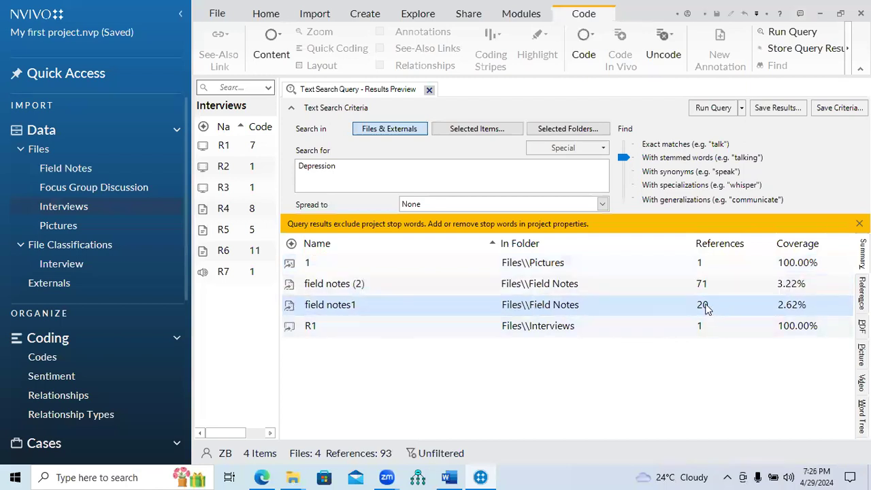
left_click(345, 325)
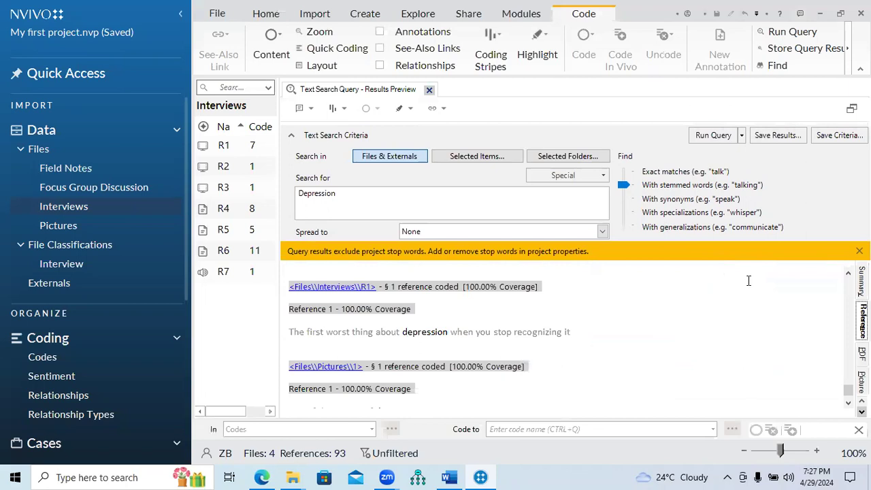
Step: Read through the coded references in the results, checking where depression occurs in each passage
left_click_drag(848, 390, 848, 366)
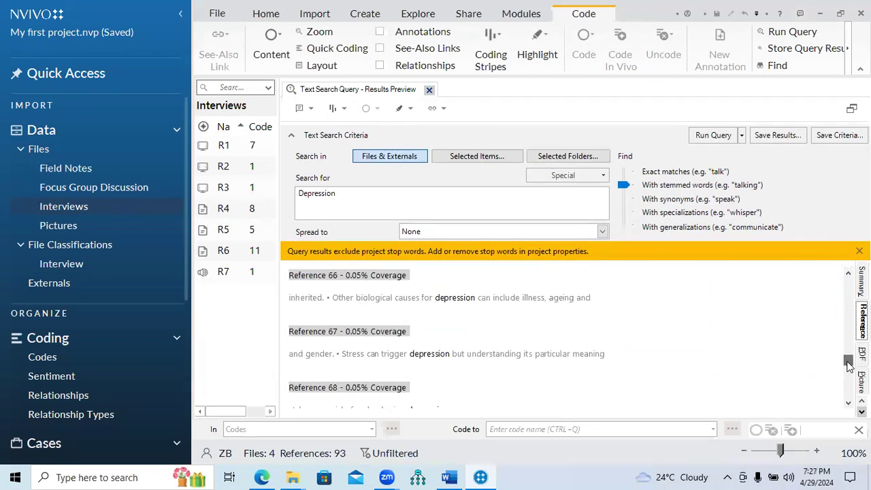
left_click_drag(413, 354, 457, 354)
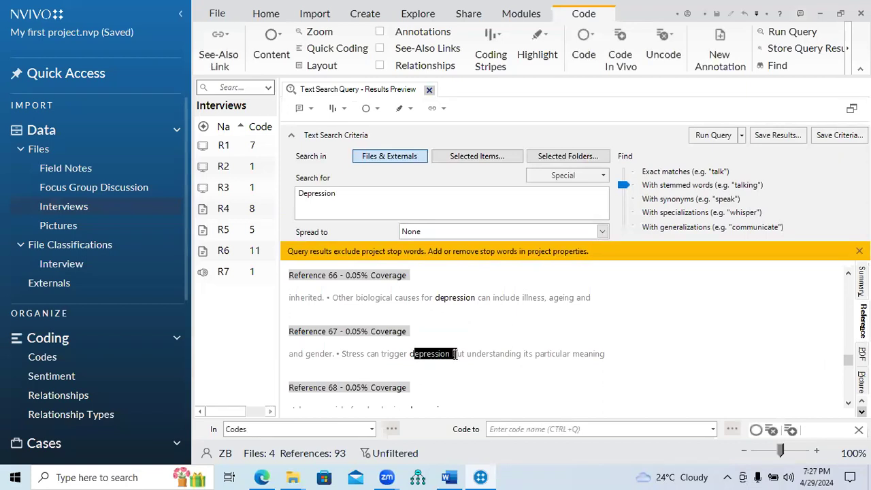
left_click_drag(436, 300, 486, 307)
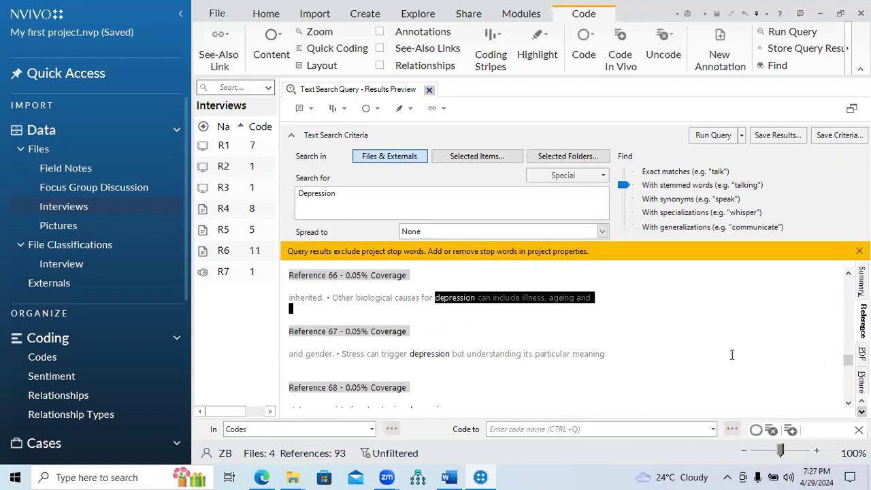
left_click_drag(848, 359, 848, 377)
Step: Show the results as a word tree, dismiss the stop words notice, and look through the branches around depression
left_click(861, 412)
left_click(862, 412)
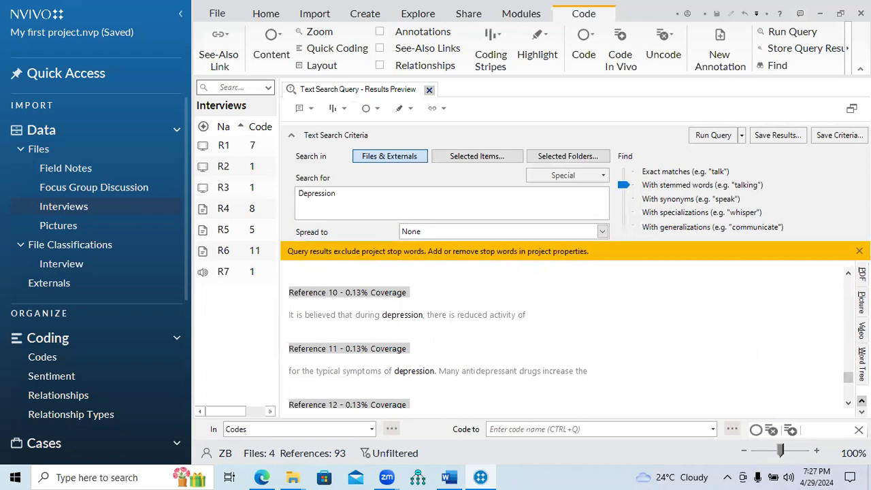
left_click(862, 361)
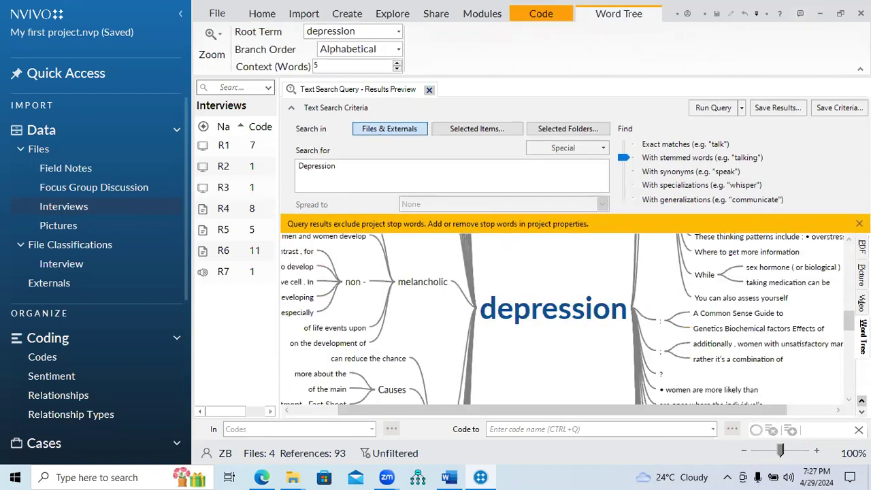
left_click(859, 224)
mouse_move(849, 311)
left_mouse_down()
mouse_move(849, 238)
mouse_move(846, 378)
mouse_move(842, 306)
left_mouse_up()
scroll(555, 376, "up", 2)
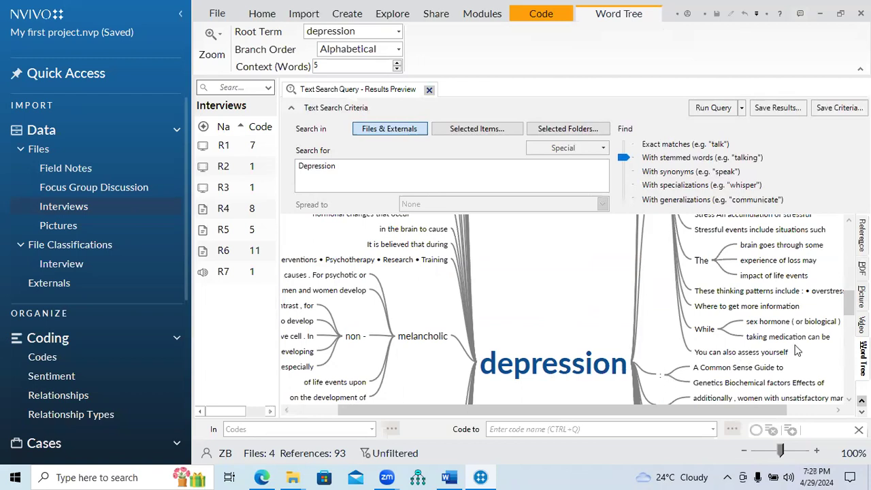
mouse_move(849, 310)
left_mouse_down()
mouse_move(850, 237)
mouse_move(849, 322)
left_mouse_up()
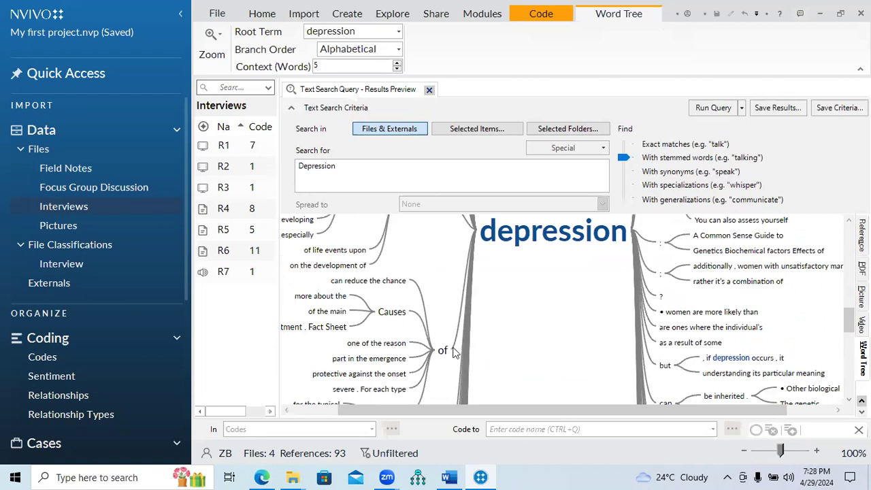
Step: Run a text search from the word tree branch "more about the Causes of depression" and show its results as a word tree
double_click(325, 296)
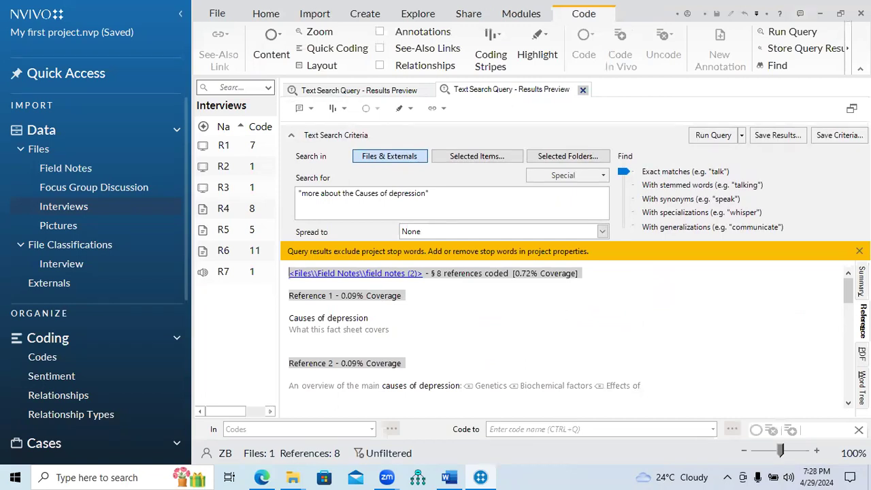
left_click(862, 361)
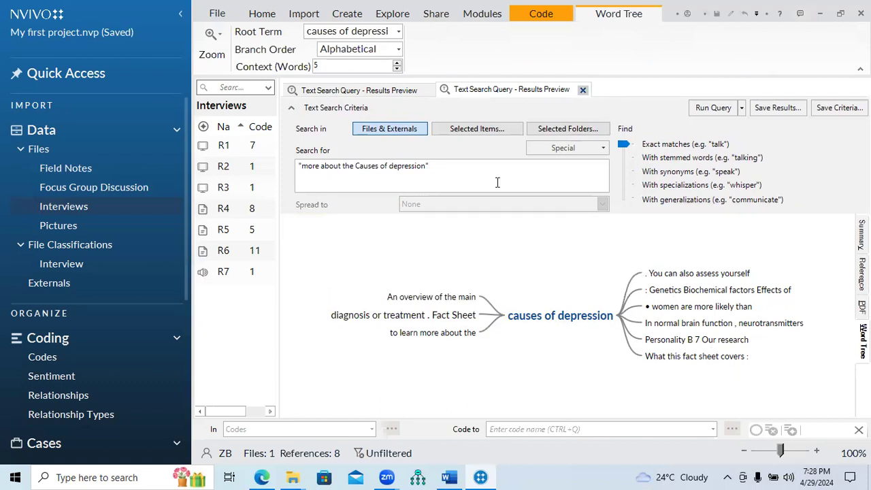
Step: Replace the search text with Causes of Depression, set matching to stemmed words, and run the query
left_click_drag(439, 167, 300, 166)
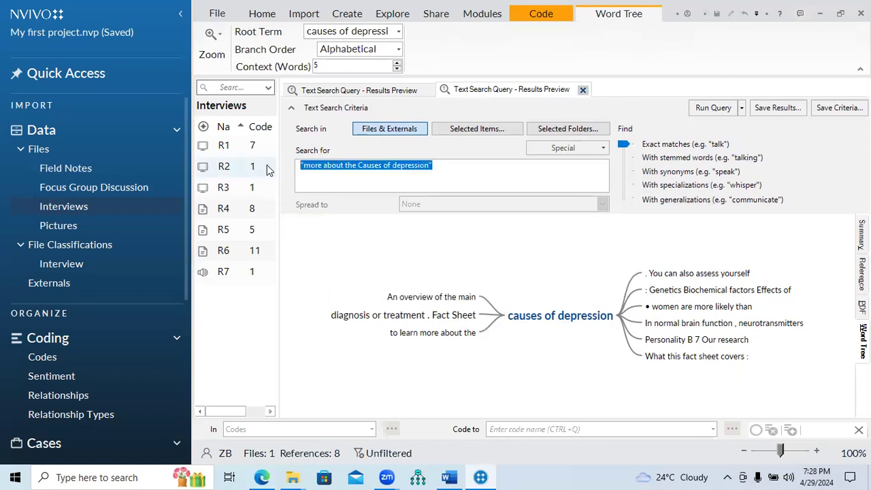
type("Causes of Depressio")
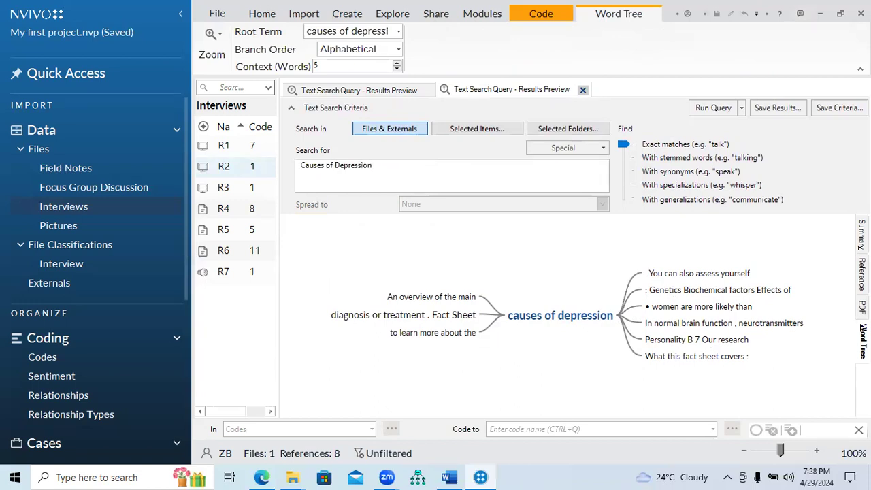
left_click_drag(624, 143, 623, 159)
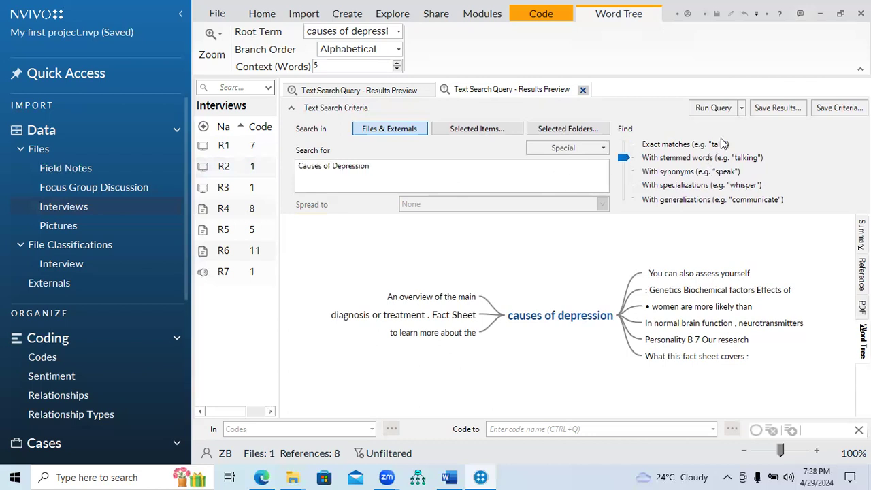
left_click(714, 111)
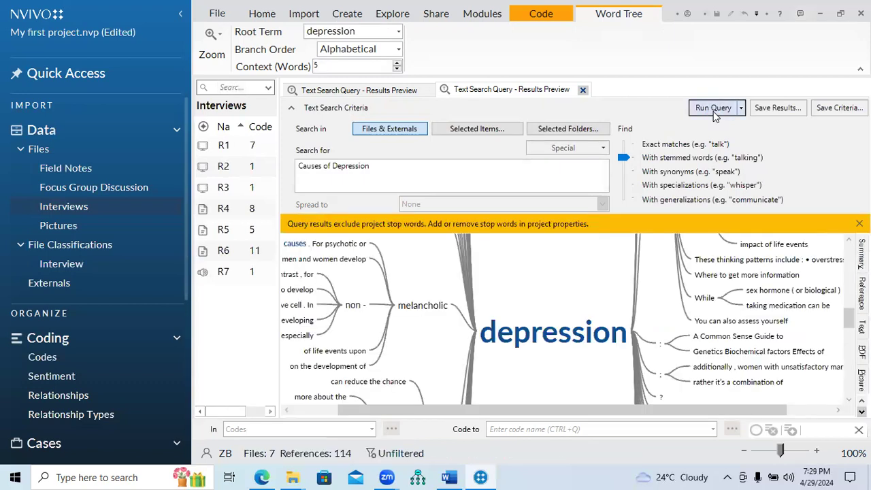
Step: Export the Causes of Depression word tree as a JPEG into a new Word Tree folder under my output files, and dismiss the stop words notice
left_click_drag(850, 318, 850, 255)
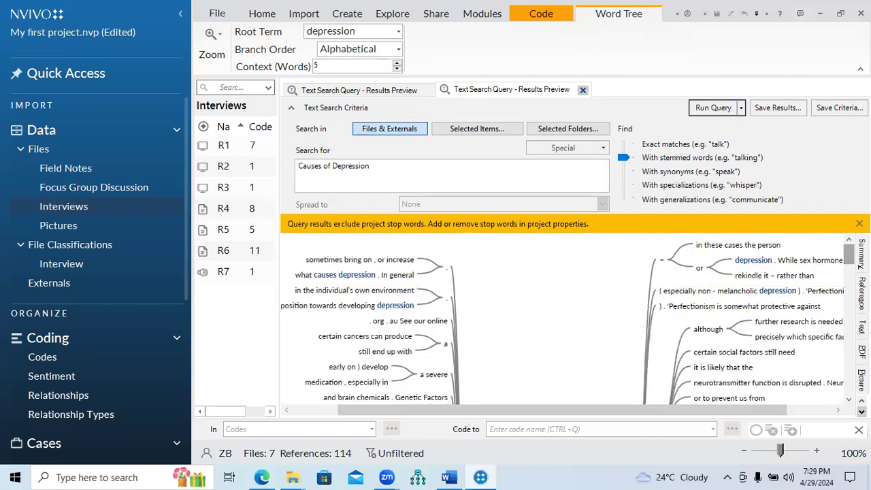
right_click(562, 331)
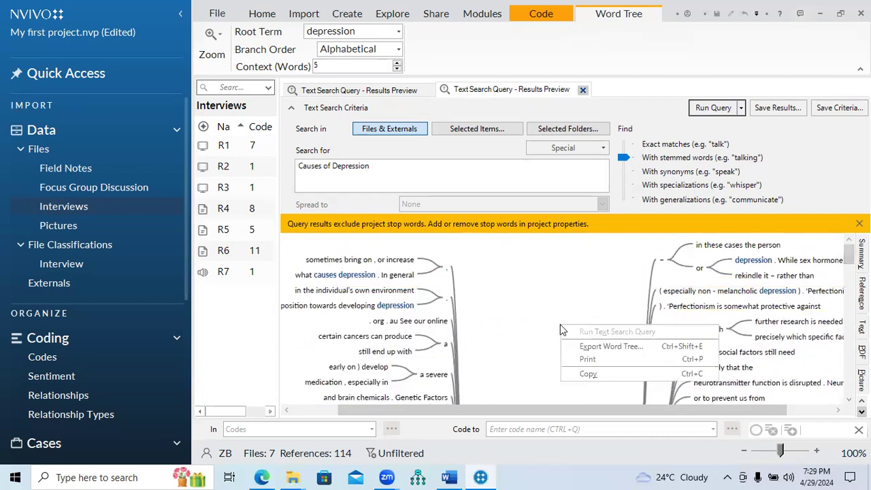
left_click(594, 349)
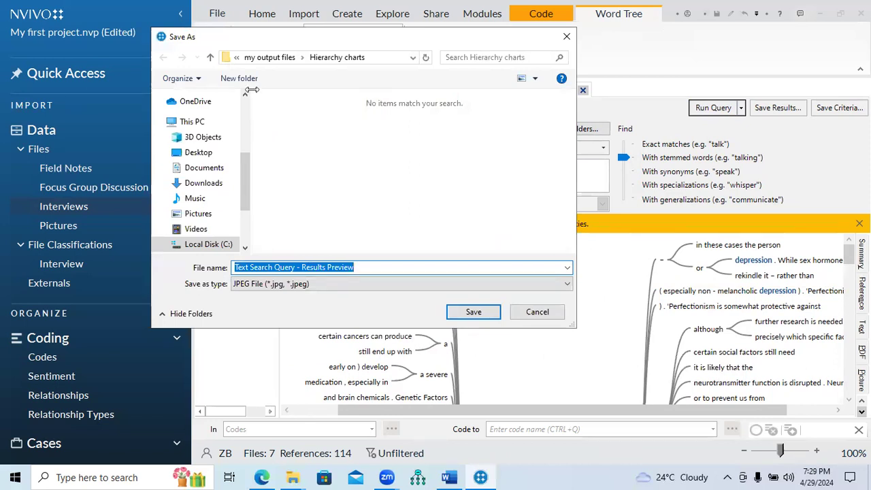
left_click(210, 57)
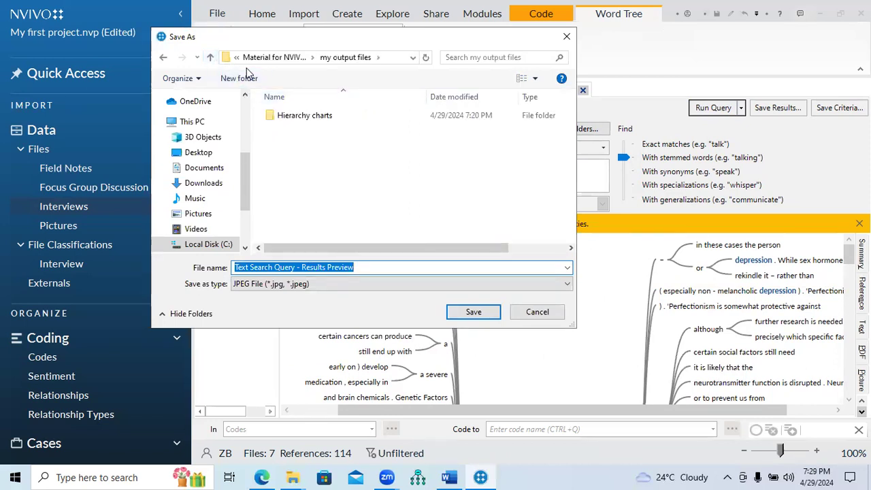
left_click(239, 79)
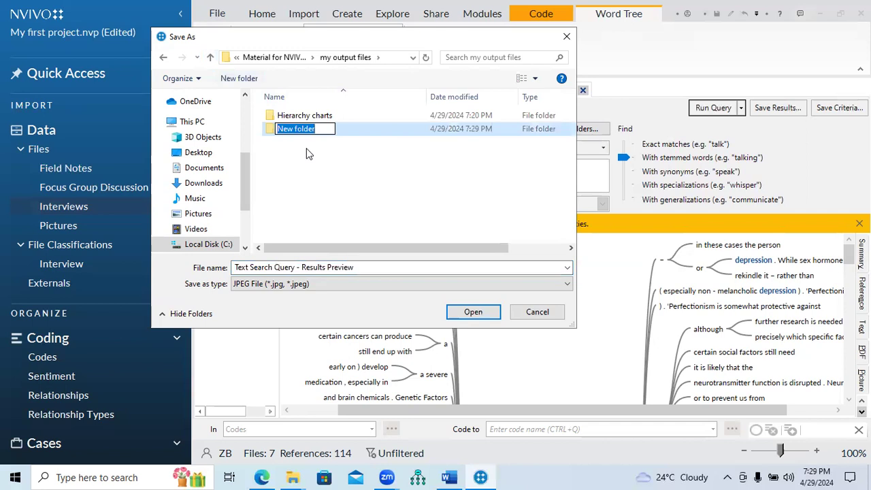
type("Word Tree")
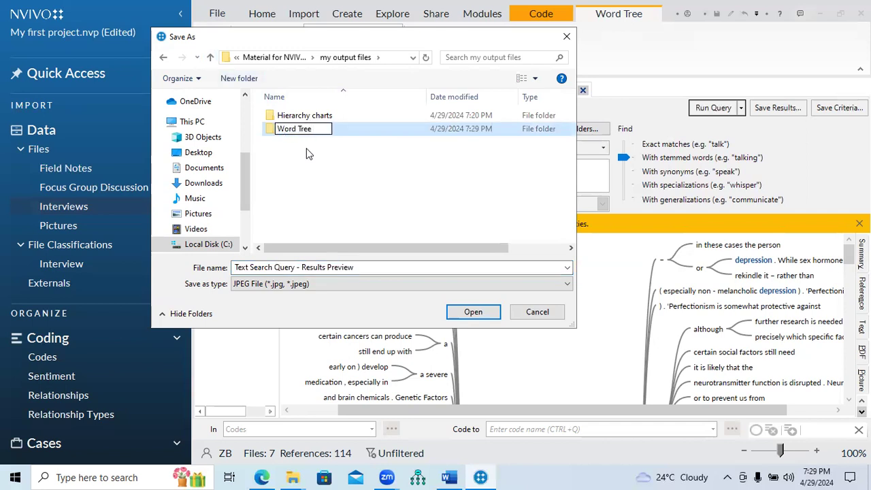
key("Return")
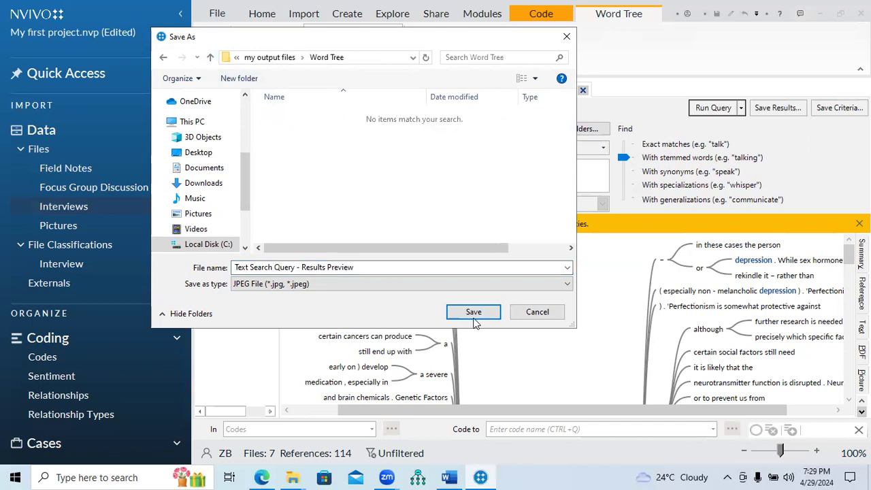
left_click(474, 314)
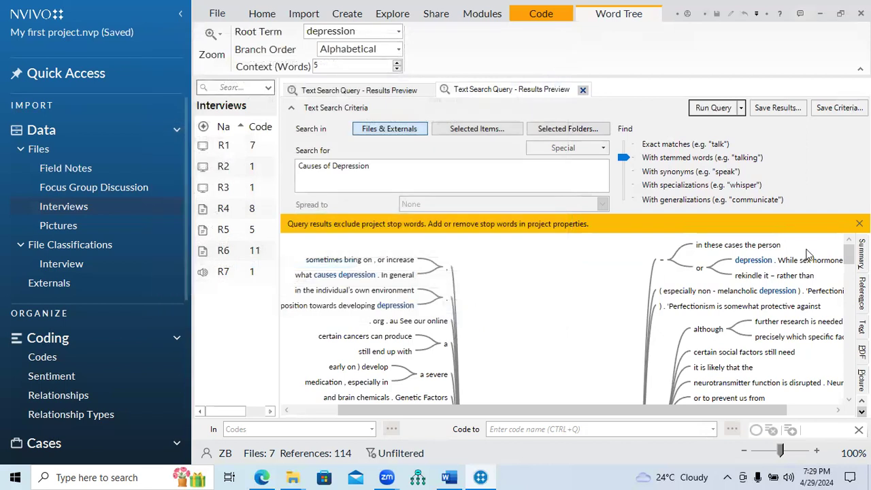
left_click(859, 224)
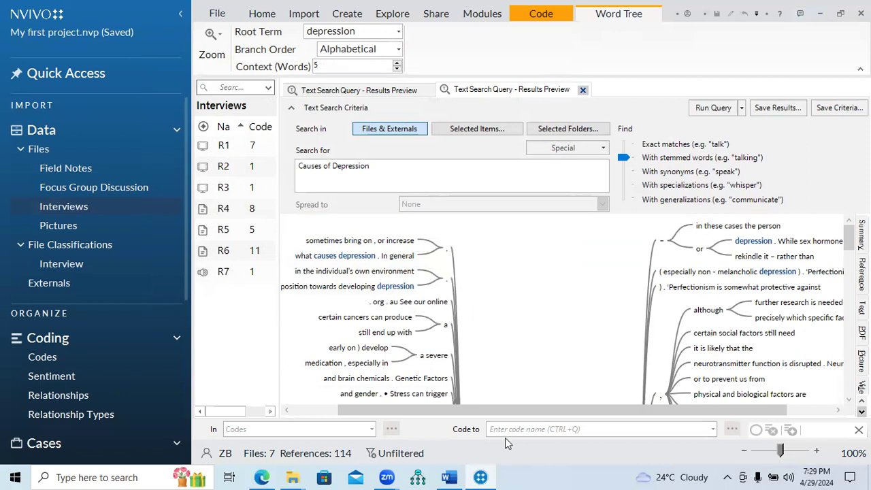
Step: Switch to File Explorer and open the exported word tree image from the Word Tree folder in my output files
left_click(823, 14)
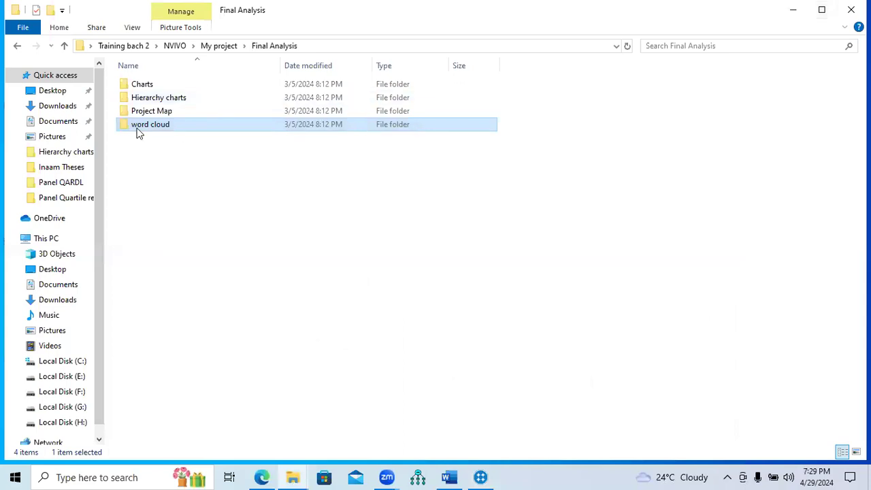
left_click(65, 48)
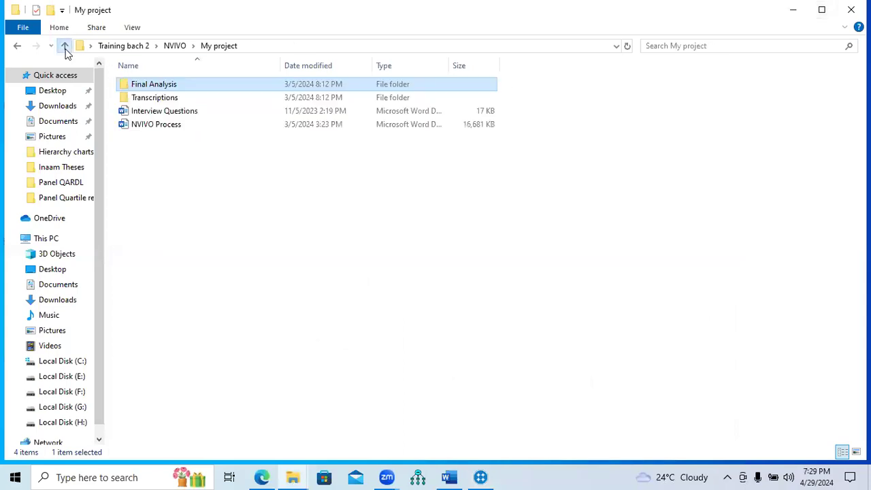
left_click(65, 155)
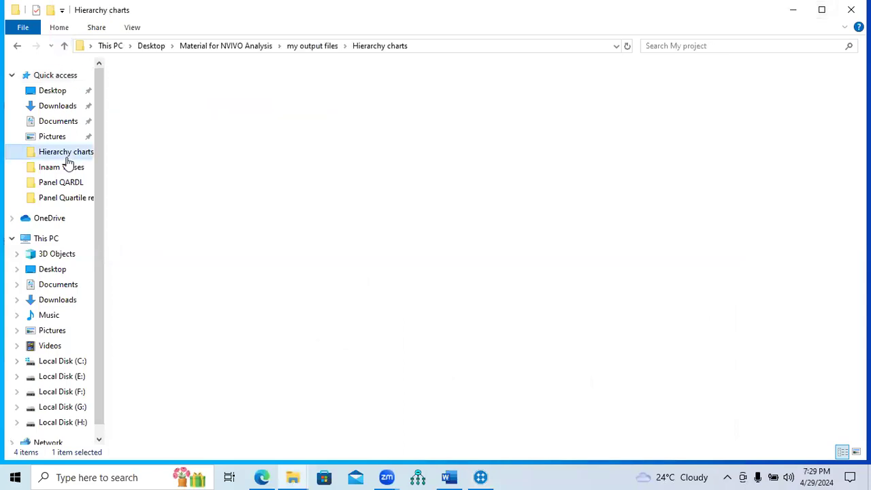
left_click(64, 46)
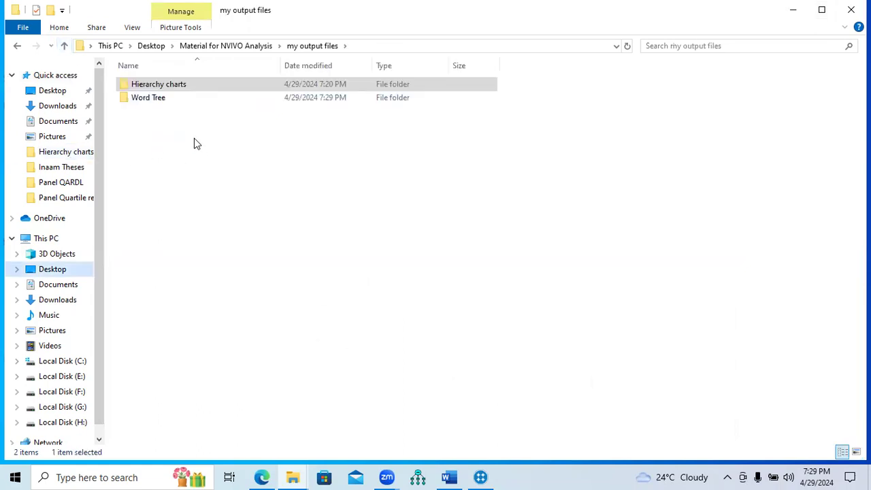
double_click(169, 99)
double_click(164, 108)
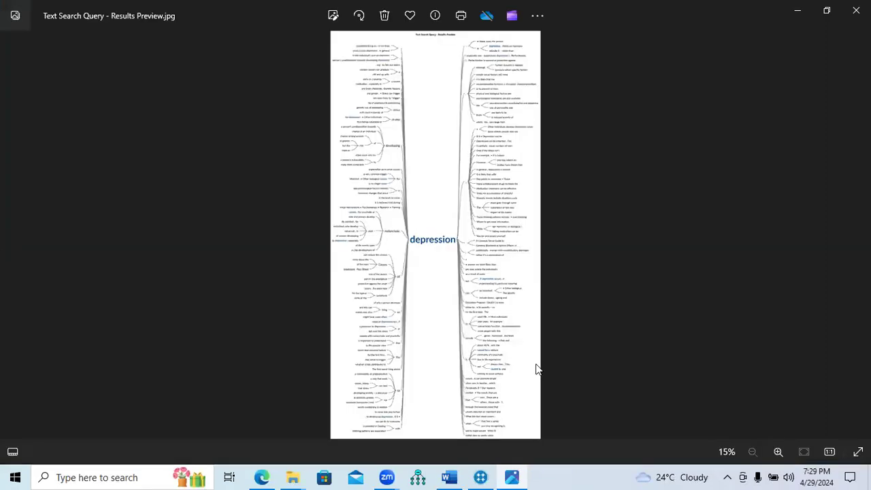
Step: Enlarge the exported word tree image, read through the branches around depression, and close the image
left_click(779, 456)
left_click(780, 456)
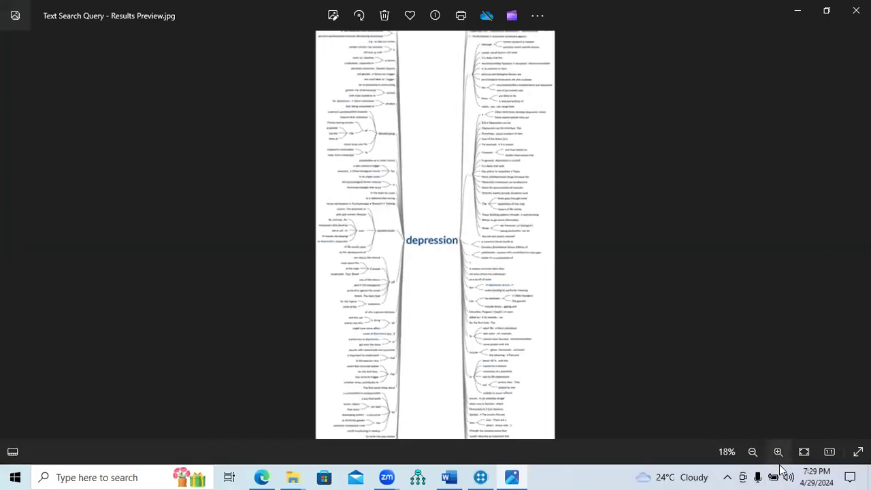
left_click(780, 456)
left_click(780, 456)
left_click(780, 456)
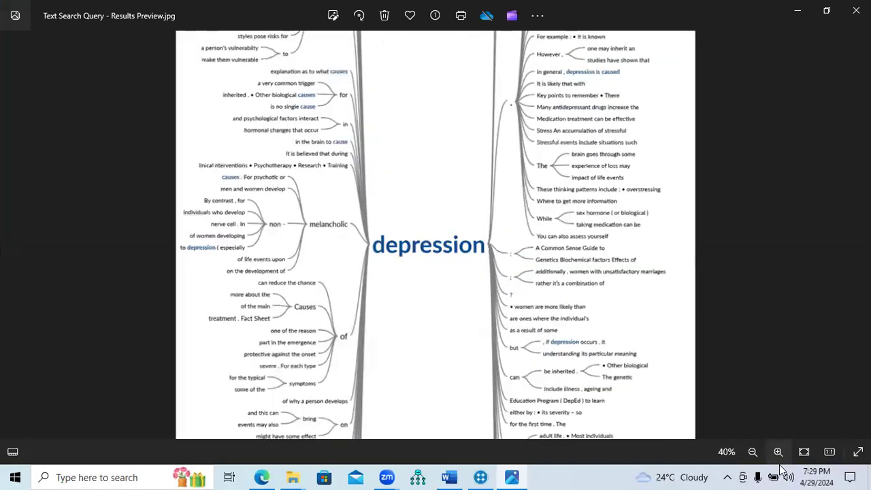
left_click(779, 456)
left_click(780, 456)
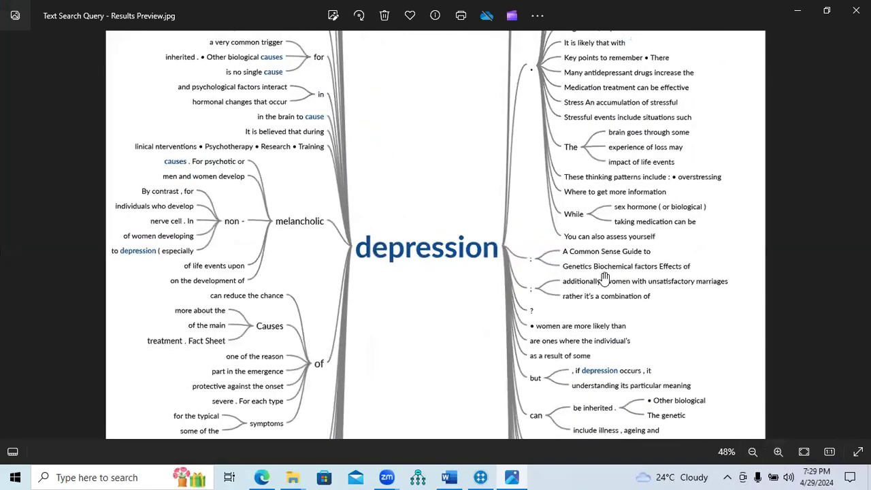
scroll(429, 208, "up", 3)
left_click_drag(459, 225, 447, 101)
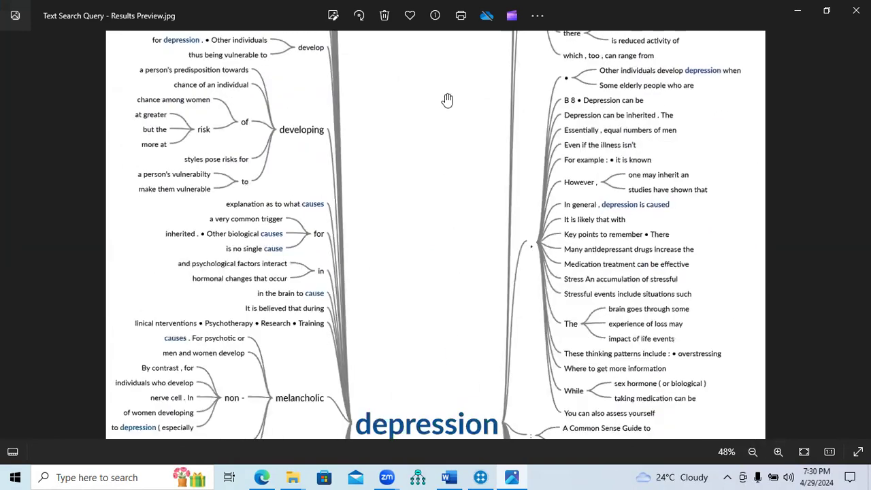
left_click_drag(435, 238, 432, 93)
left_click_drag(431, 222, 441, 113)
left_click(855, 11)
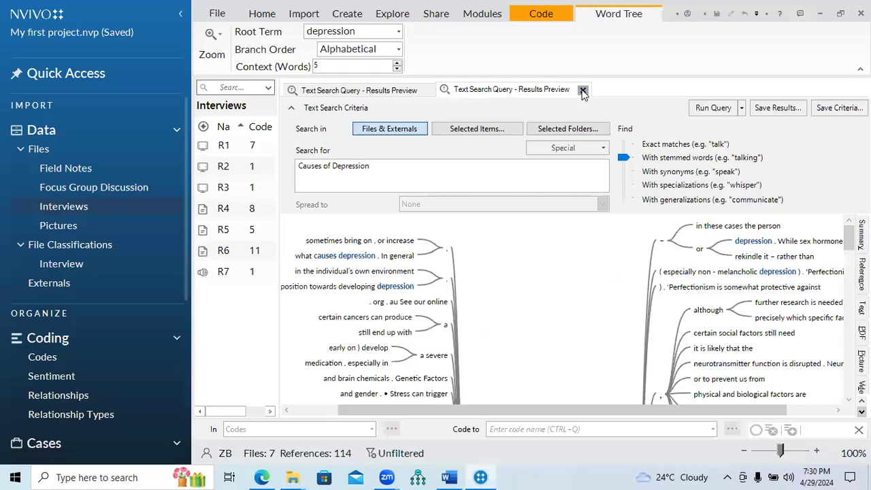
Step: Close both text search query results and start a new Word Frequency query
left_click(584, 90)
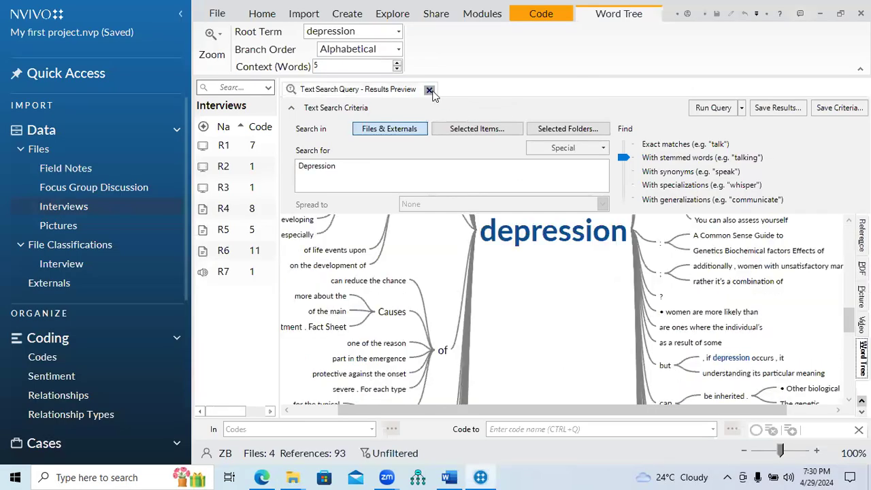
left_click(429, 90)
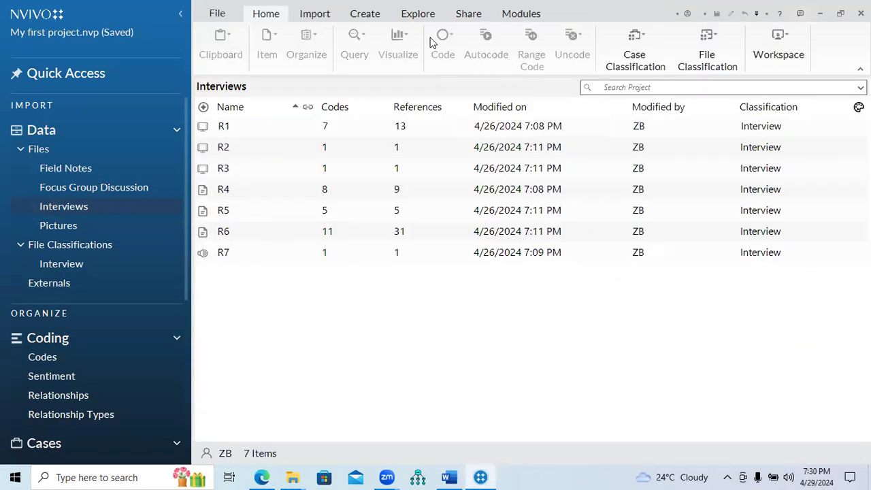
left_click(423, 15)
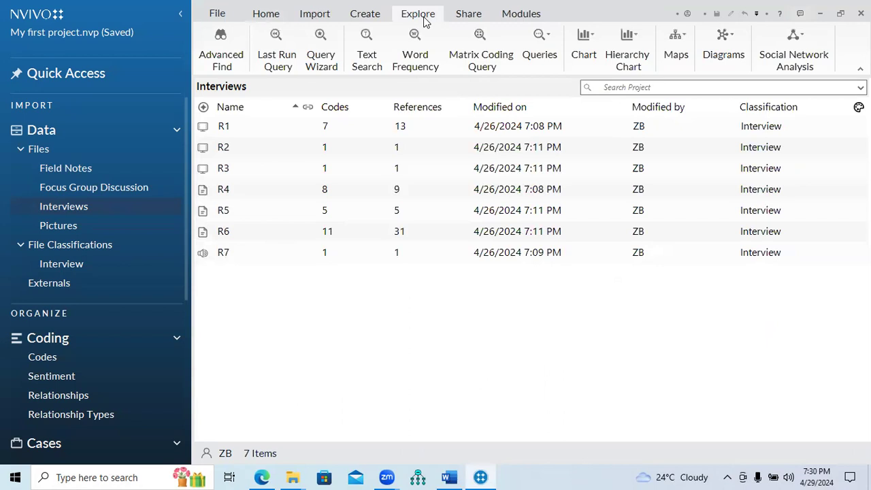
left_click(422, 66)
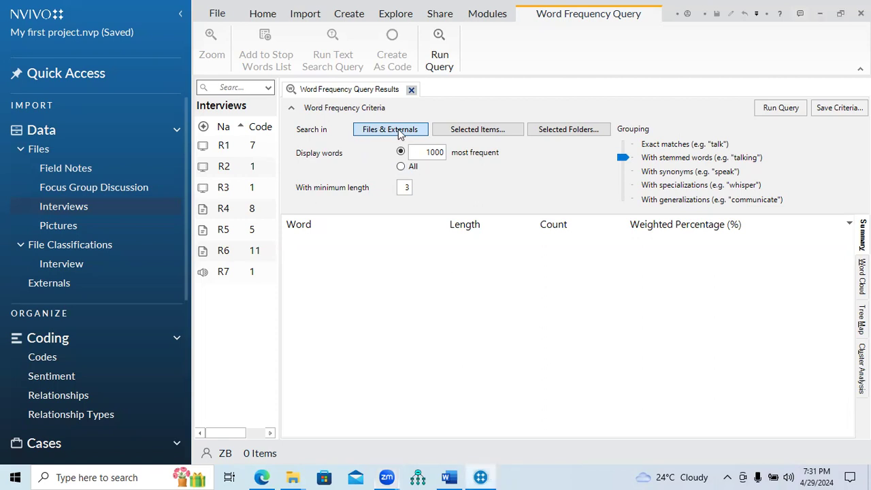
Step: Limit the word frequency search to the Psychological Factors code under Causes of Depression
left_click(475, 132)
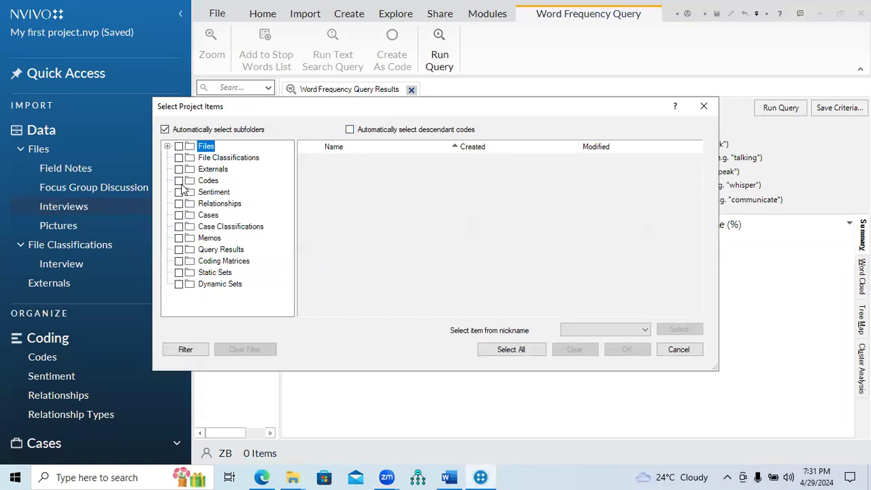
left_click(179, 181)
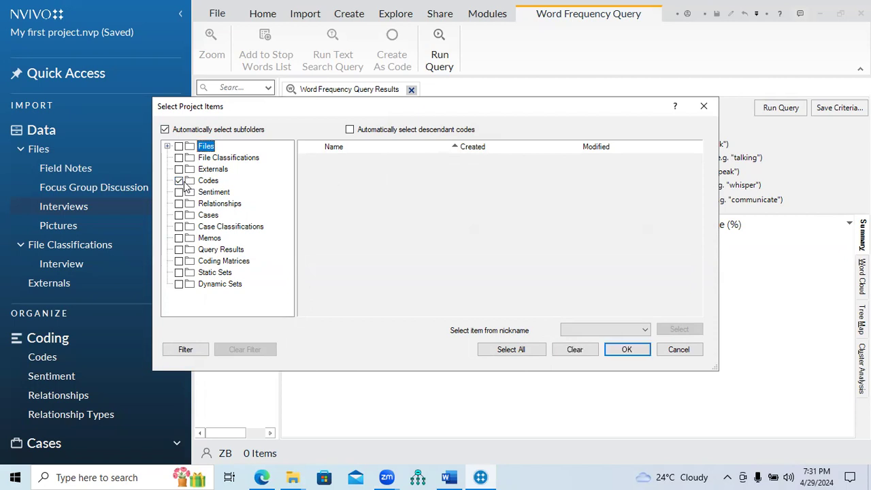
left_click(180, 182)
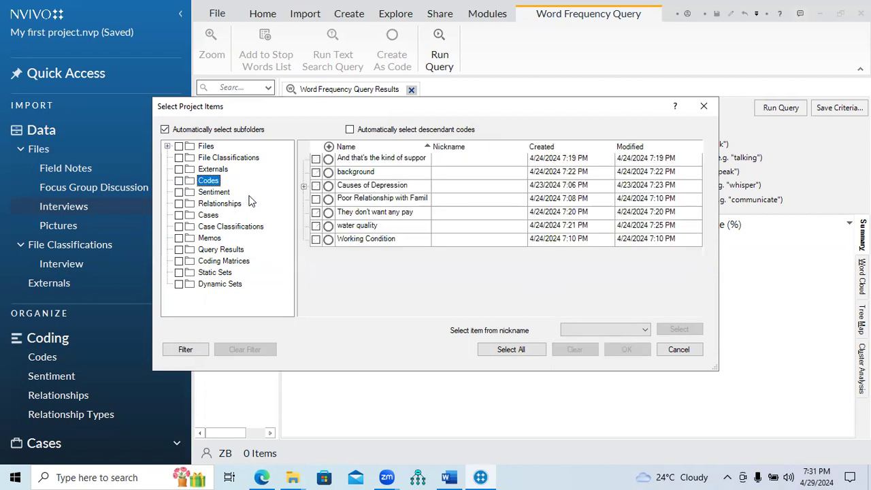
left_click(316, 185)
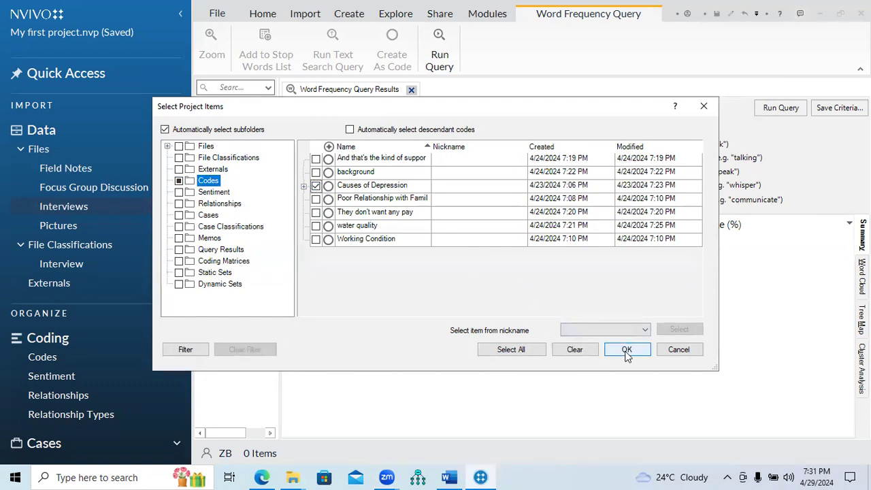
left_click(316, 186)
left_click(304, 187)
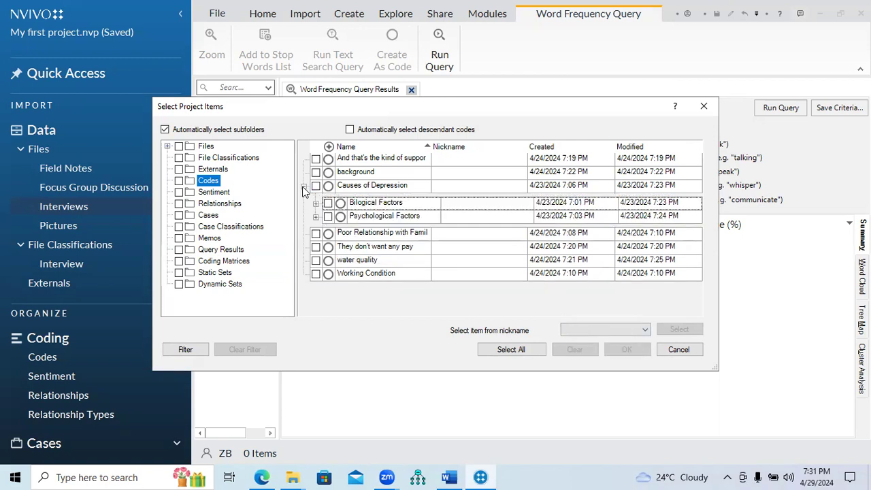
left_click(328, 216)
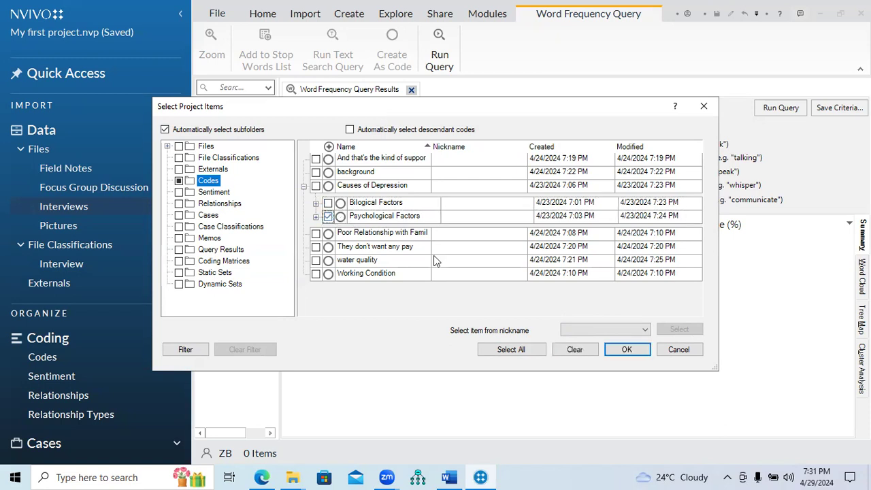
left_click(624, 350)
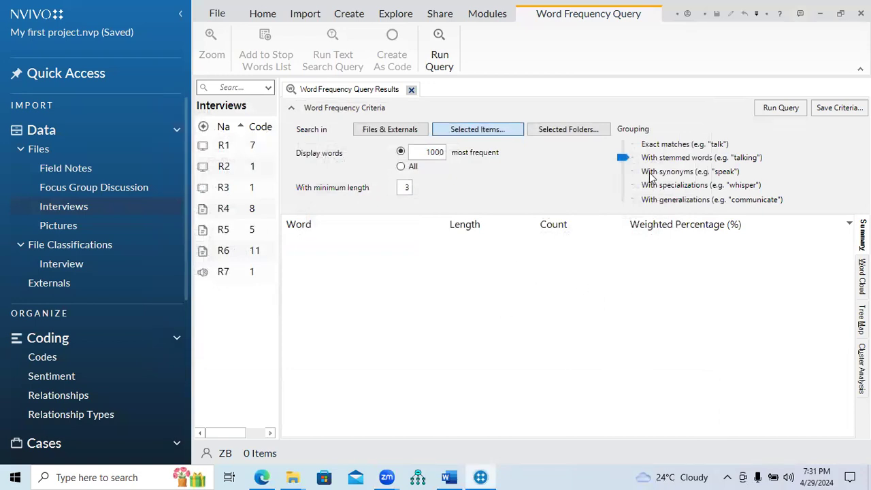
Step: Run the word frequency query, widen the Word column, and look through the list of frequent words
left_click(769, 111)
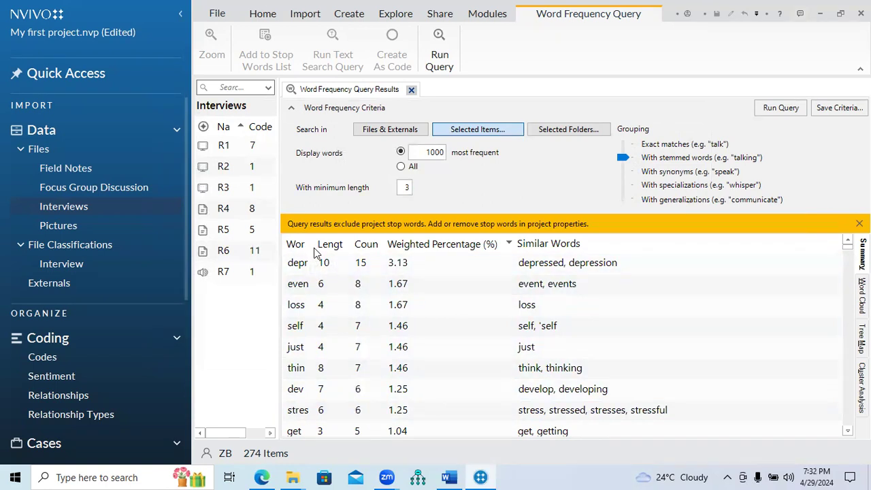
left_click_drag(311, 245, 345, 245)
scroll(345, 245, "down", 20)
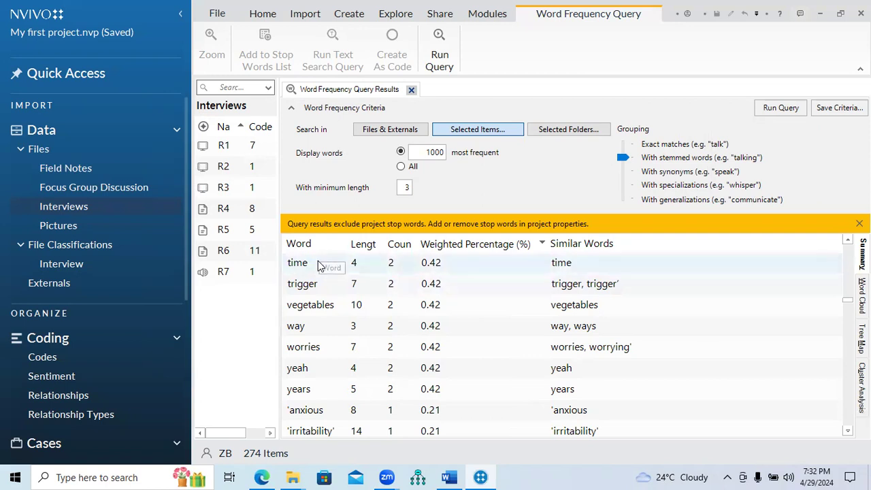
left_click_drag(848, 299, 848, 242)
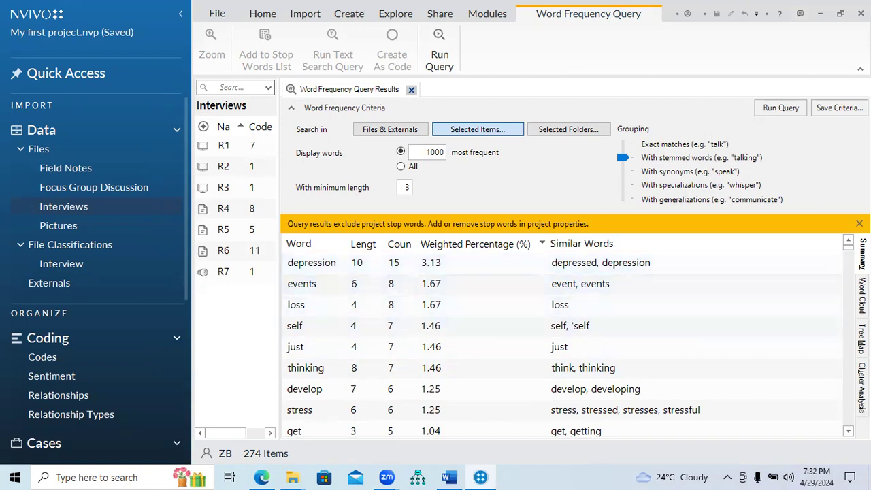
Step: Show the word frequency results as a word cloud and look it over
left_click(863, 294)
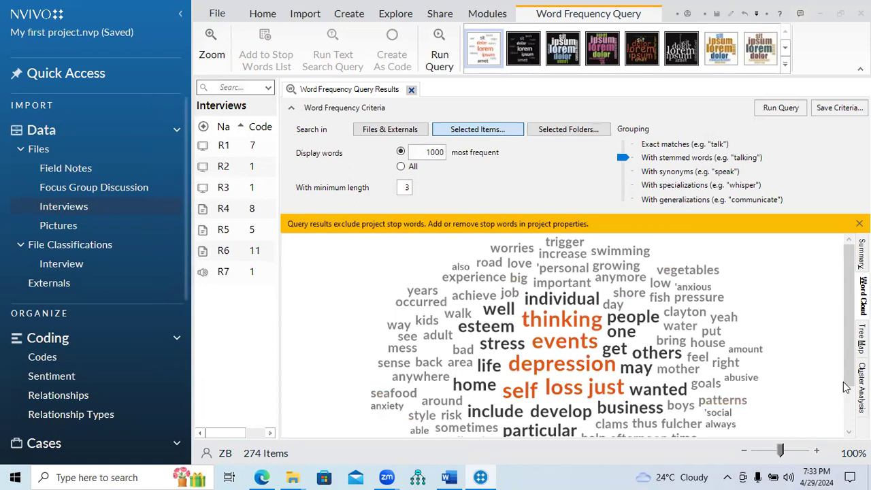
scroll(565, 334, "down", 3)
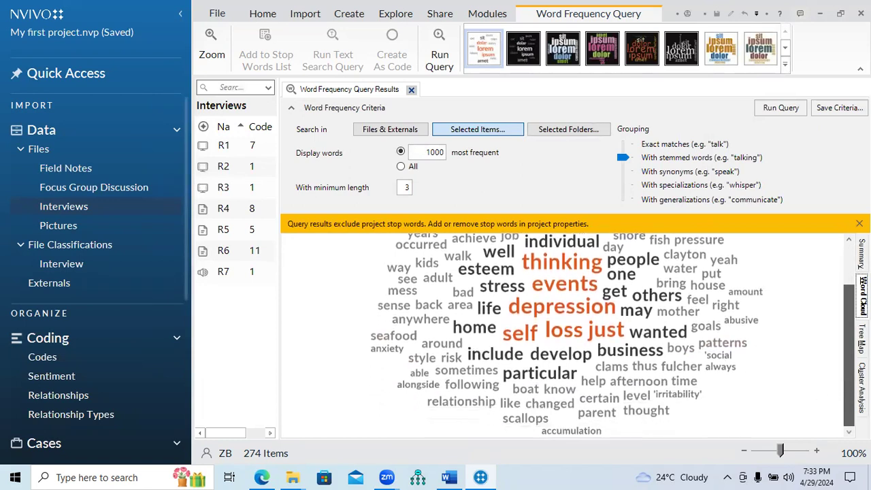
Step: Look over the word cloud and change its style to Tag Cloud
scroll(565, 333, "up", 3)
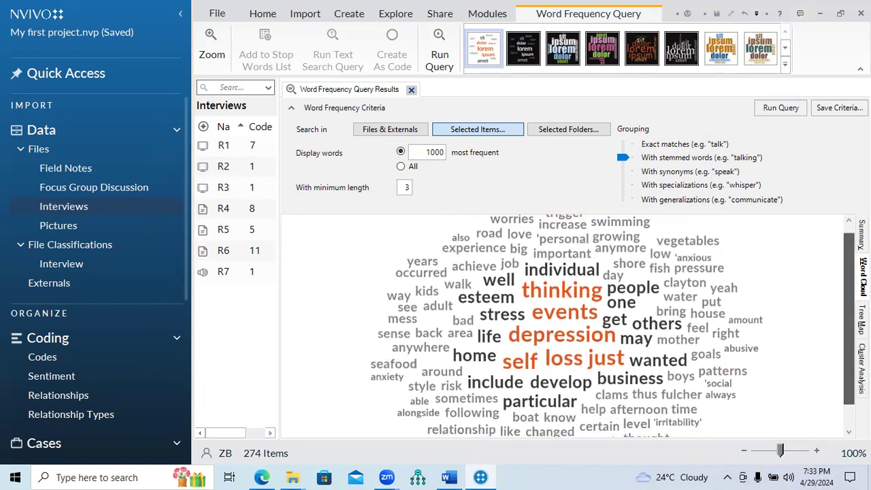
scroll(846, 317, "down", 1)
scroll(846, 317, "up", 1)
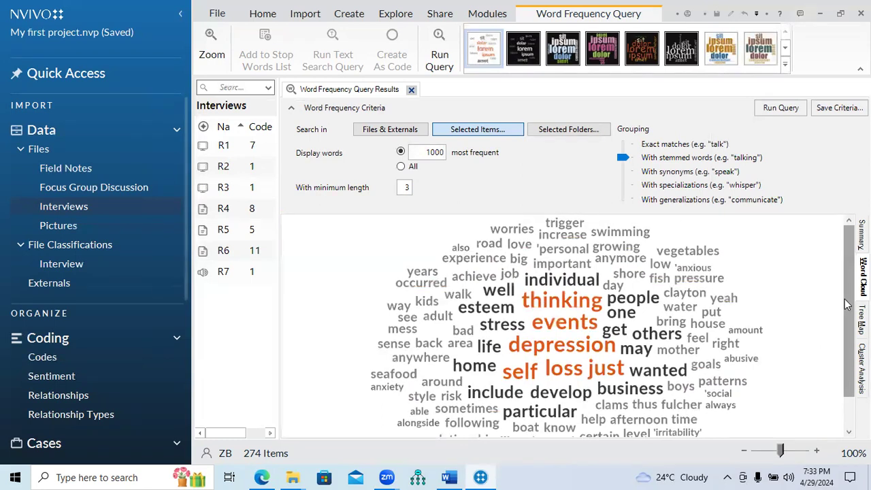
scroll(847, 305, "down", 1)
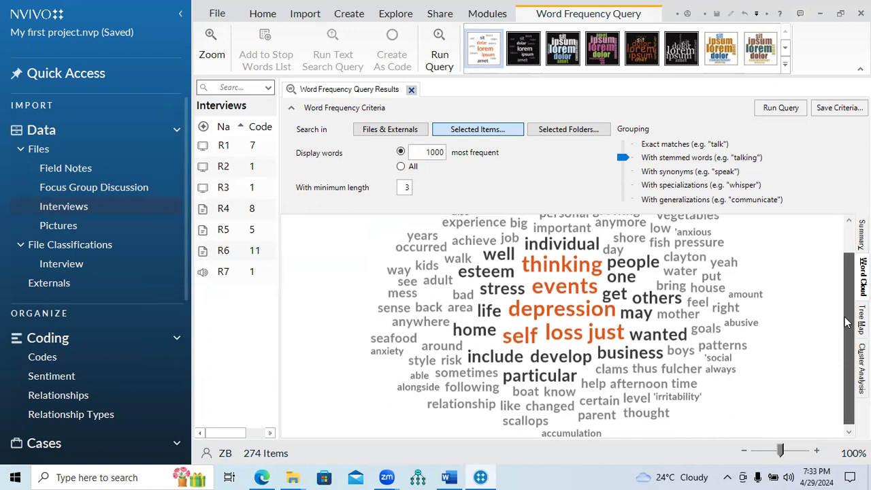
scroll(849, 328, "up", 1)
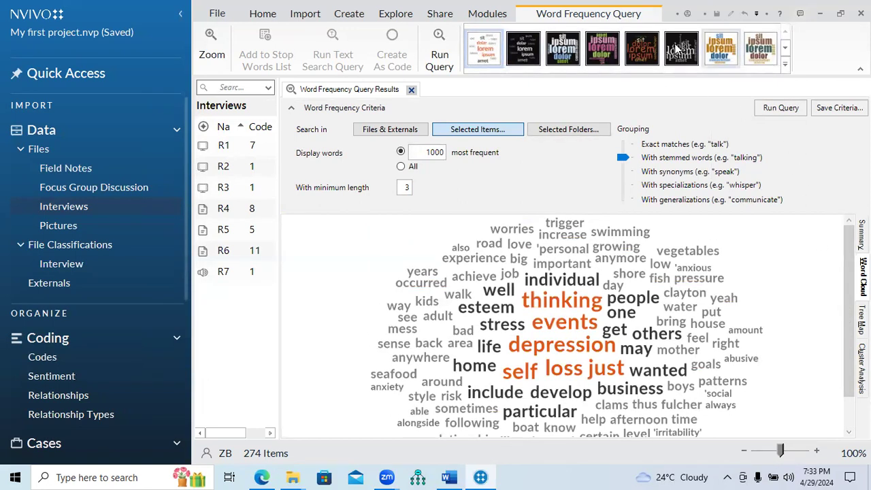
left_click(786, 68)
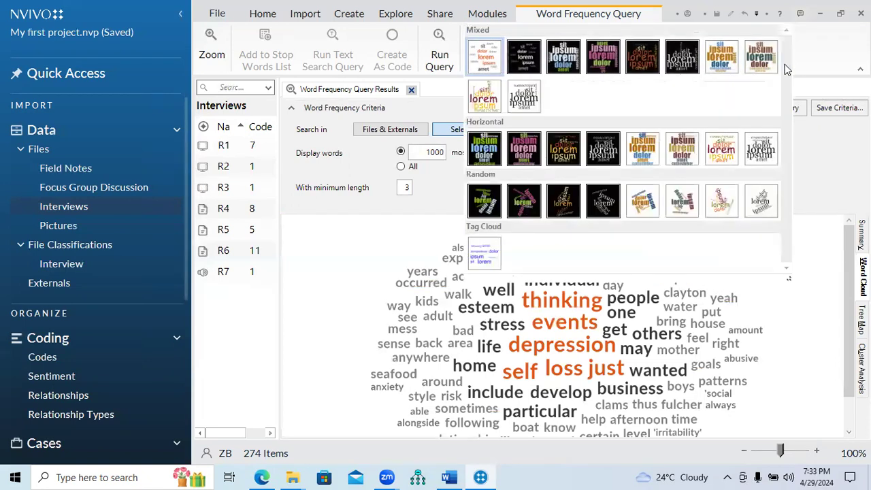
left_click(484, 255)
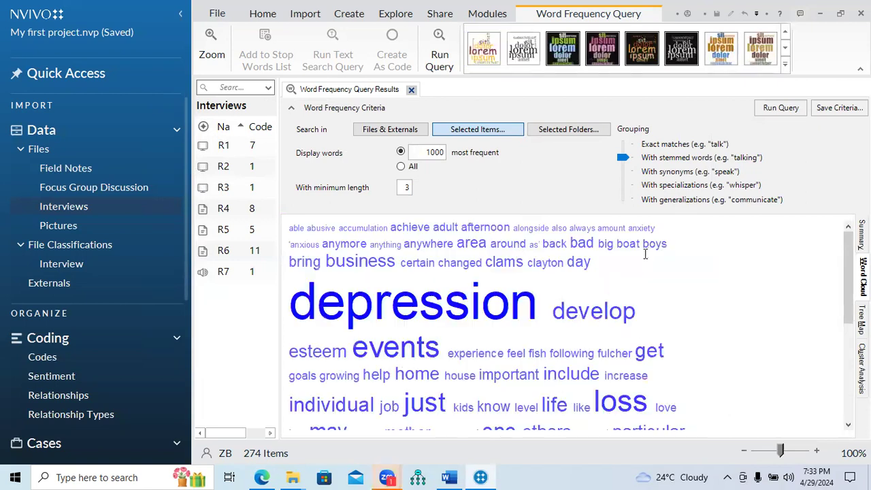
Step: Select the words years, thus, sometimes, see and people together in the tag cloud
mouse_move(847, 269)
left_mouse_down()
mouse_move(846, 366)
mouse_move(847, 267)
left_mouse_up()
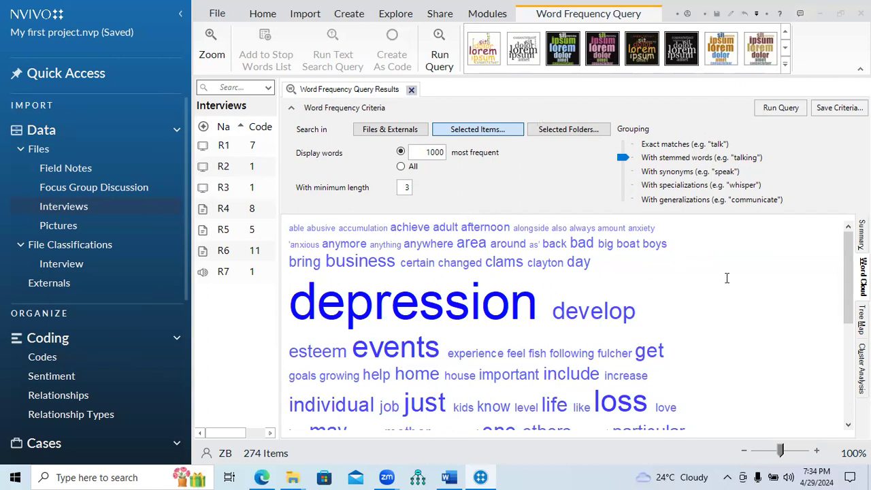
scroll(549, 340, "down", 5)
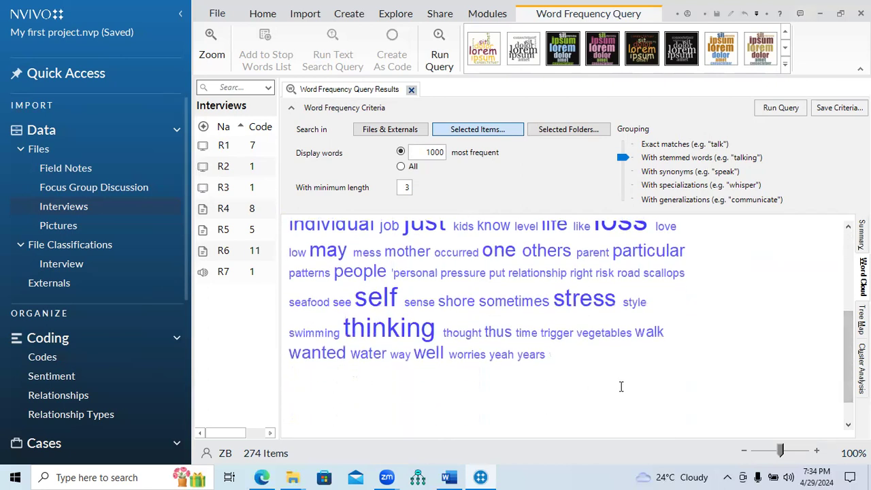
left_click(538, 358)
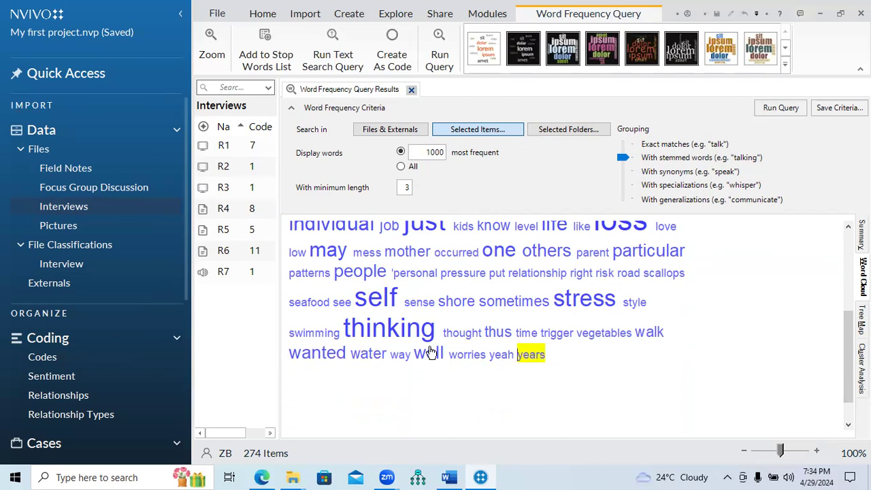
left_click(491, 335, "ctrl")
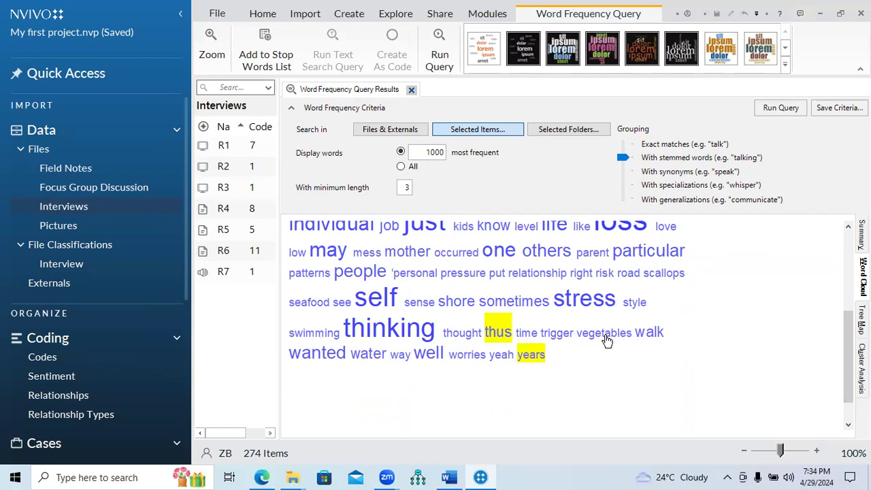
left_click(516, 302, "ctrl")
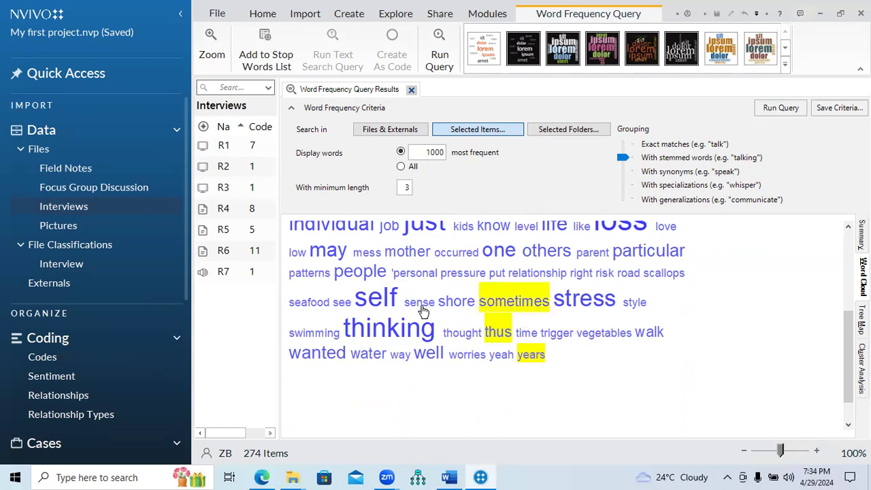
left_click(346, 307, "ctrl")
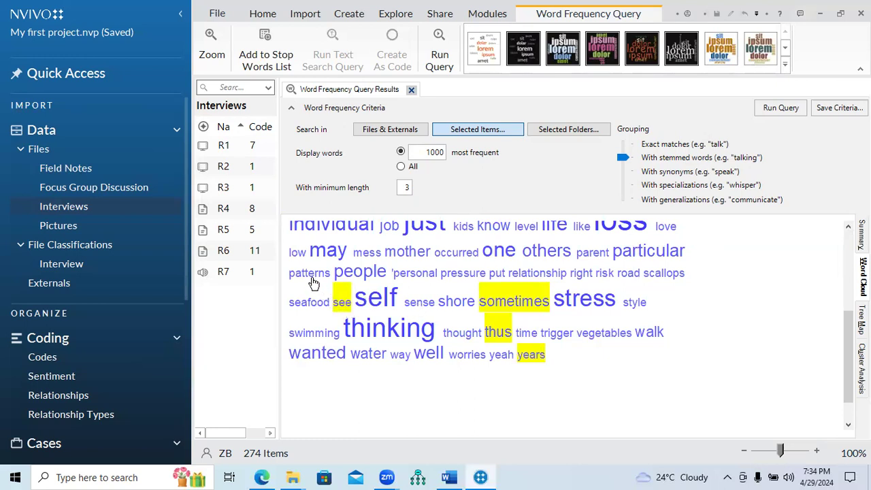
left_click(366, 276, "ctrl")
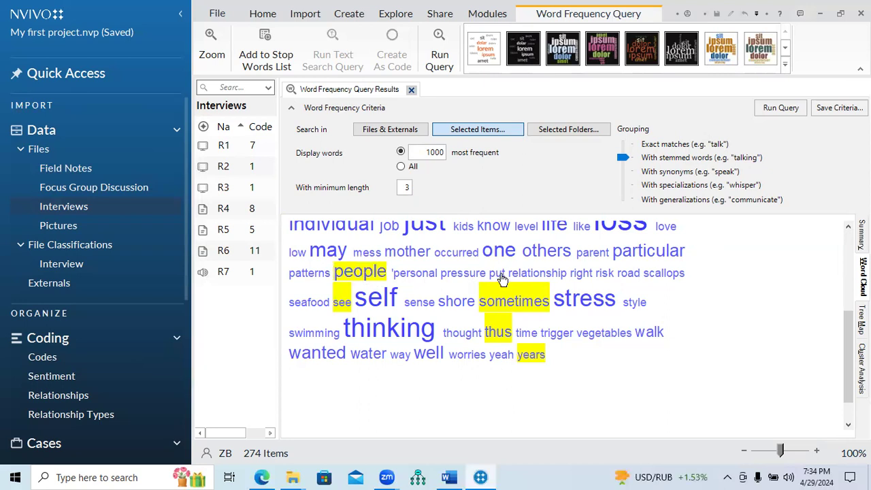
Step: Add able, accumulation, afternoon, alongside, also, always and amount to the selected words in the tag cloud
left_click_drag(848, 336, 843, 254)
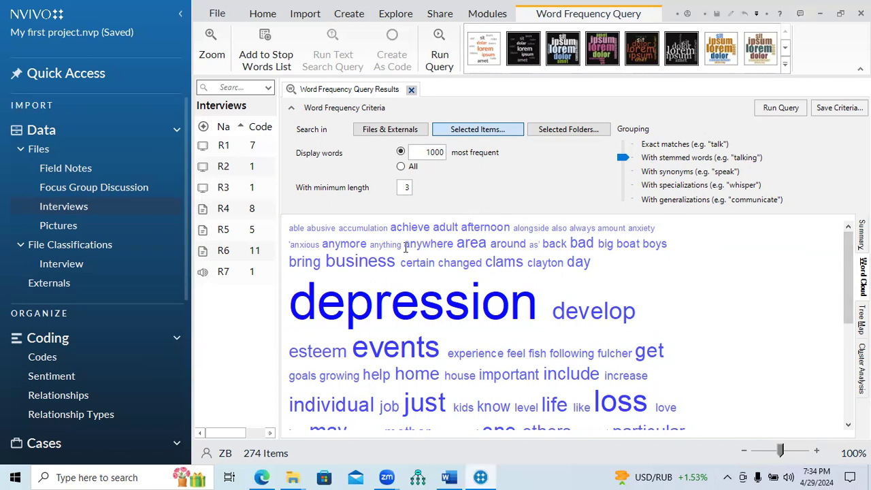
left_click(364, 230)
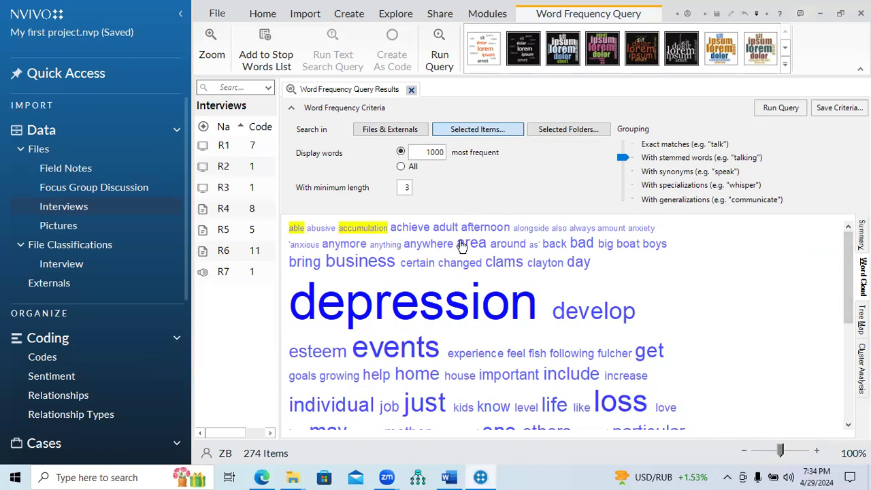
left_click(494, 230)
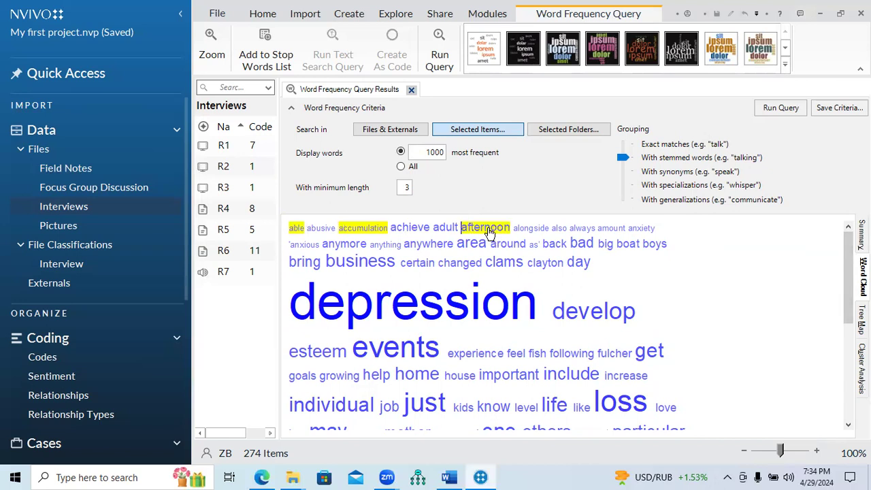
left_click(535, 232)
left_click(559, 230)
left_click(582, 229)
left_click(612, 229)
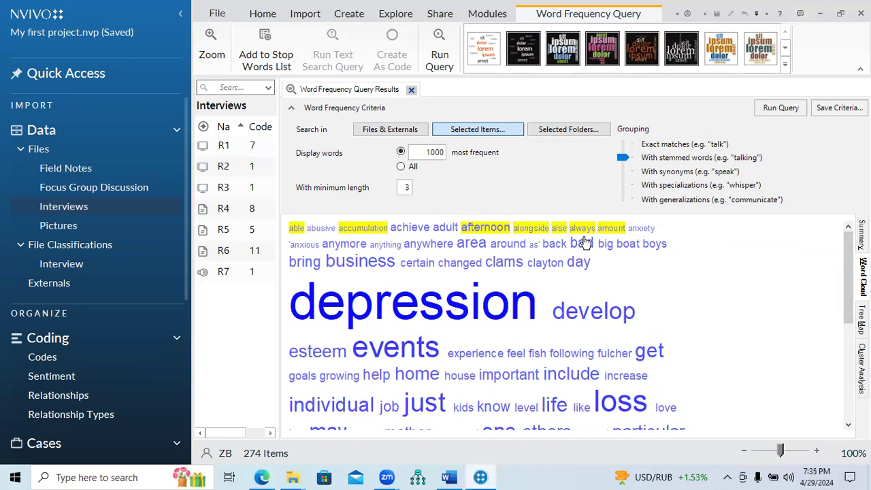
Step: Extend the tag cloud selection with anymore, anything, anywhere, area, around, as', back, big, boat, boys and bring
left_click(341, 247)
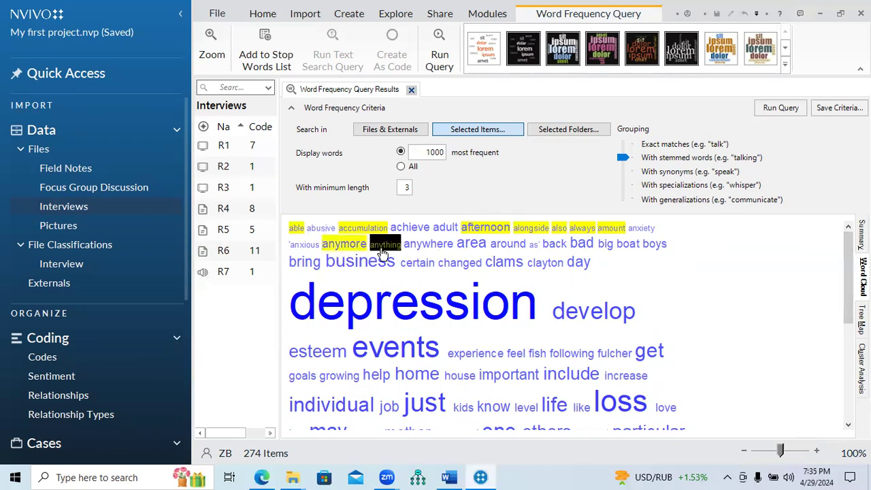
left_click(425, 246)
left_click(478, 246)
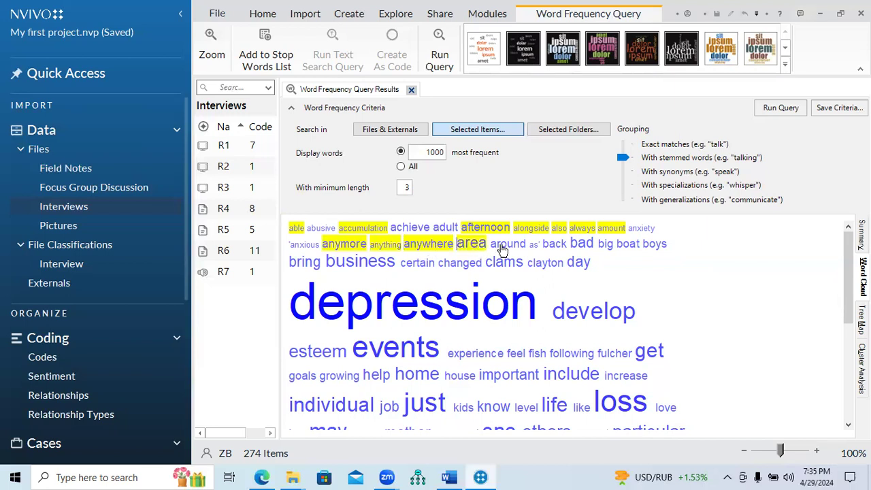
left_click(550, 247)
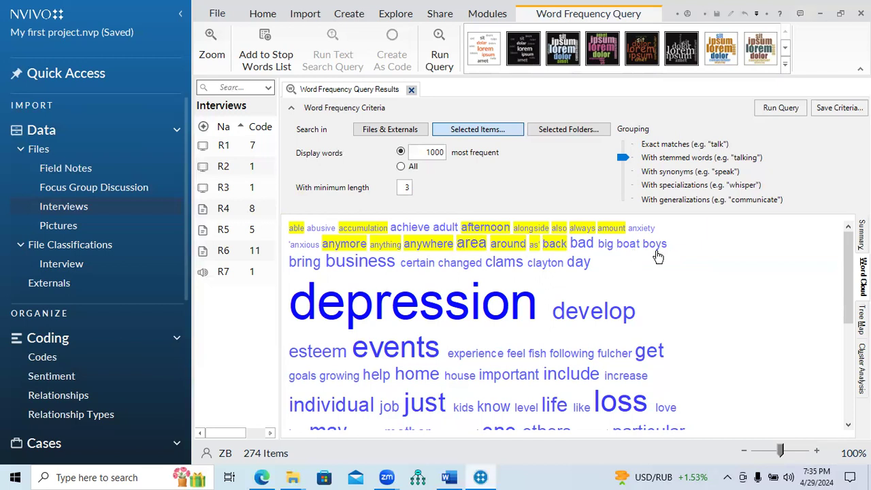
left_click(605, 245)
left_click(629, 247)
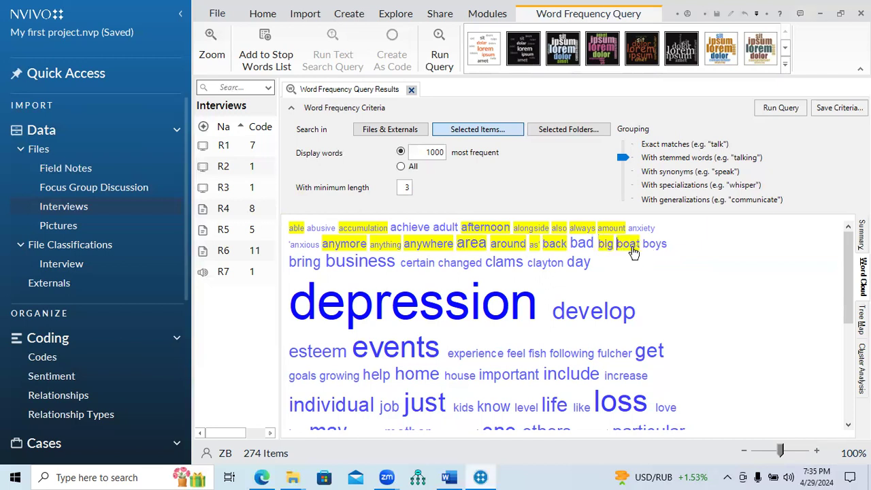
left_click(658, 245)
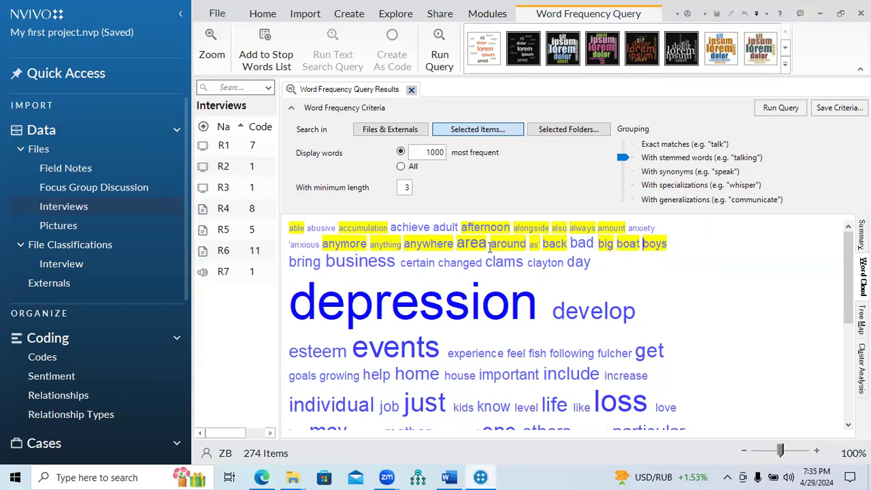
left_click(316, 271)
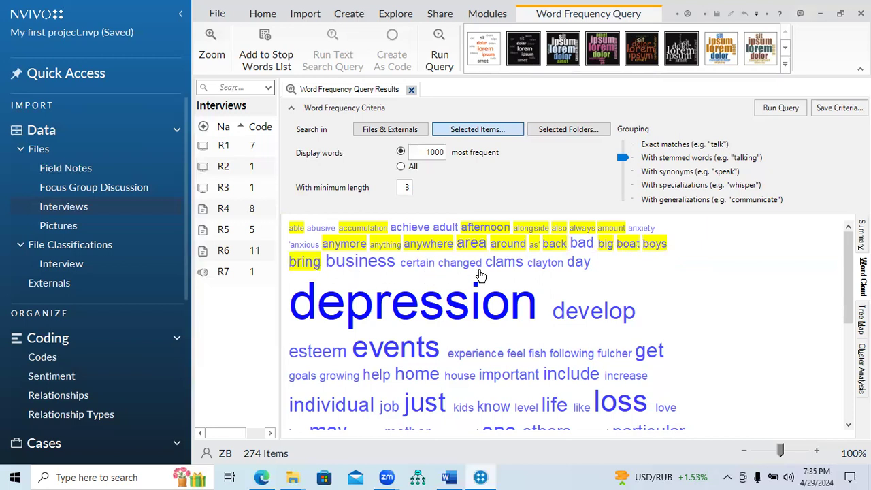
Step: Select unwanted tag cloud words such as day, mess, occurred, particular, pressure, thus and years, and add them to the stop words list
left_click(547, 267)
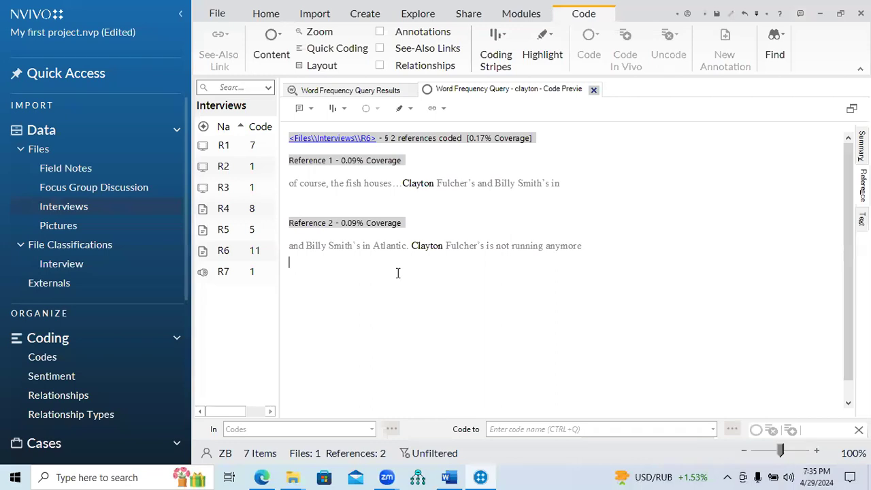
left_click(594, 92)
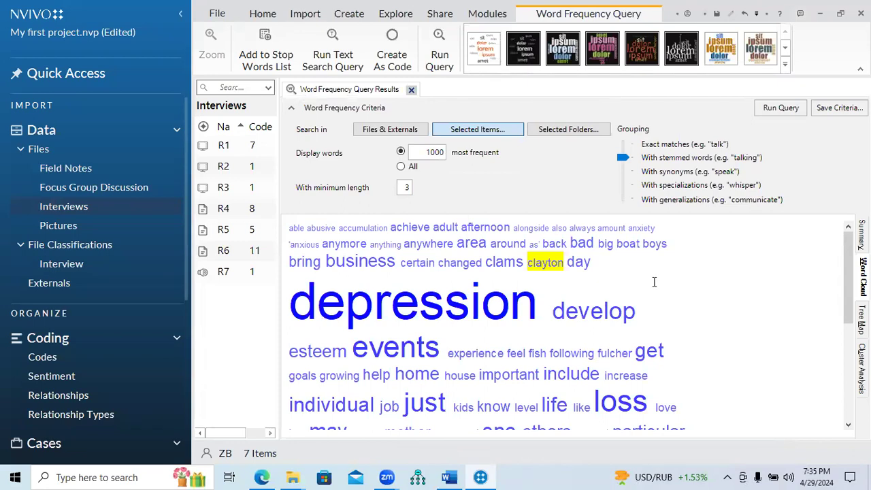
left_click(579, 269)
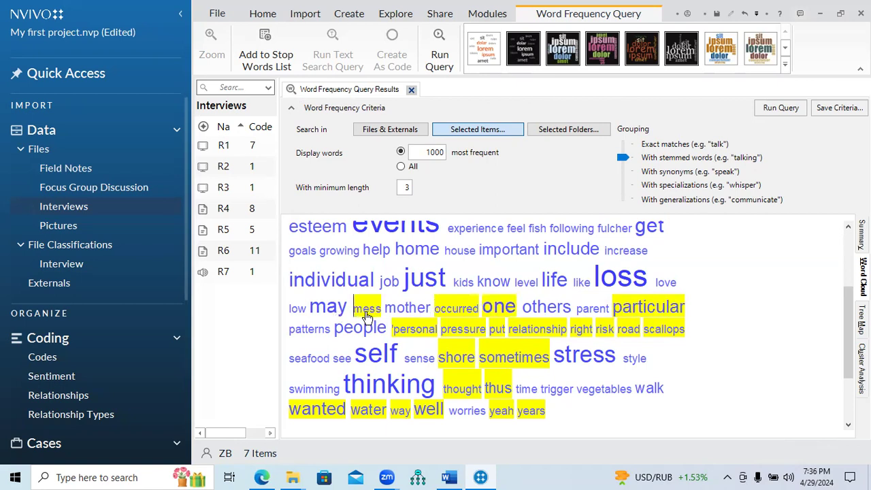
right_click(465, 335)
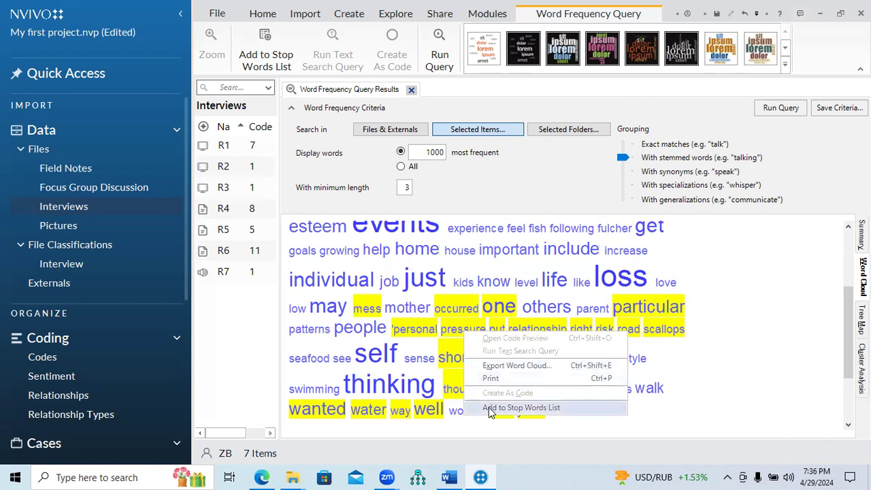
left_click(529, 410)
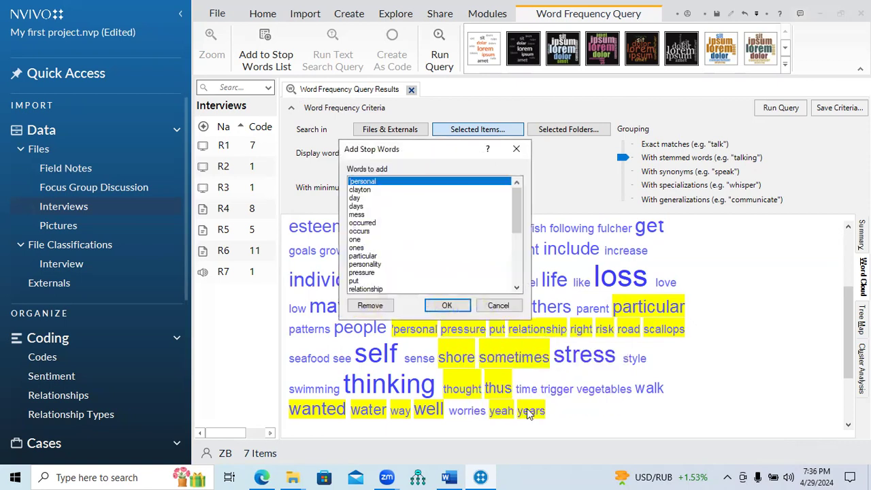
left_click(447, 306)
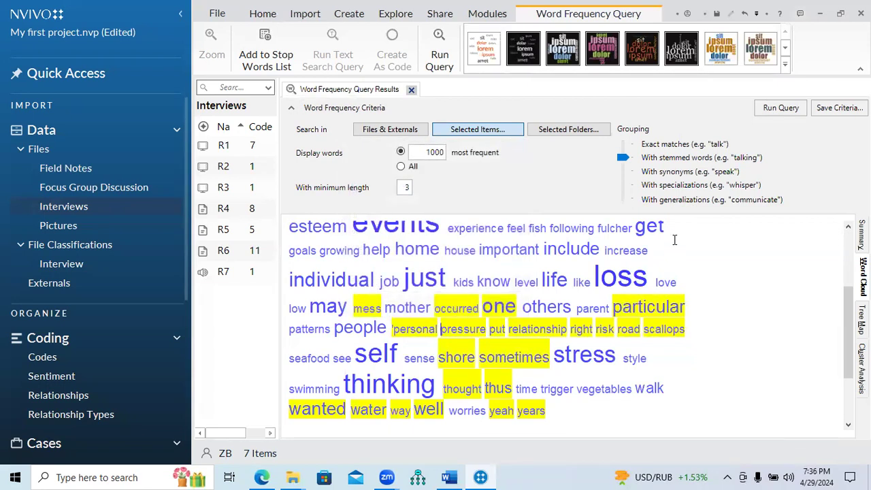
Step: Rerun the word frequency query with the extended stop words list and check the remaining words in the word cloud
left_click(780, 111)
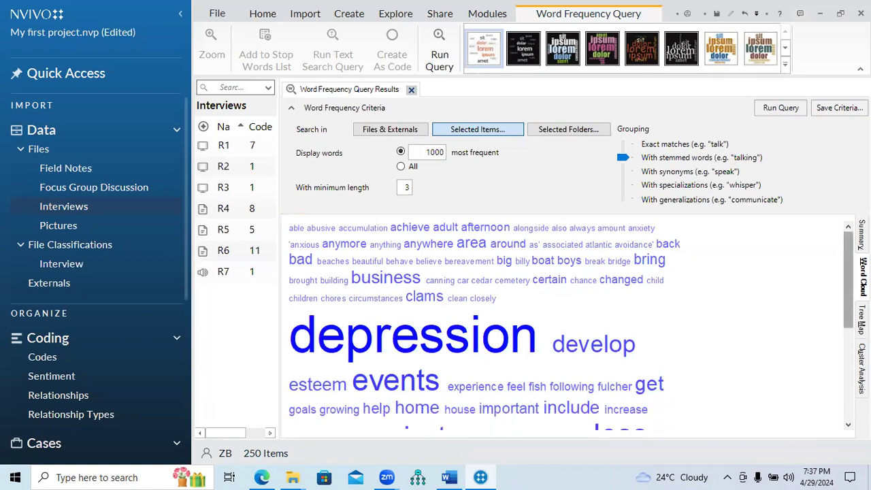
scroll(565, 323, "down", 4)
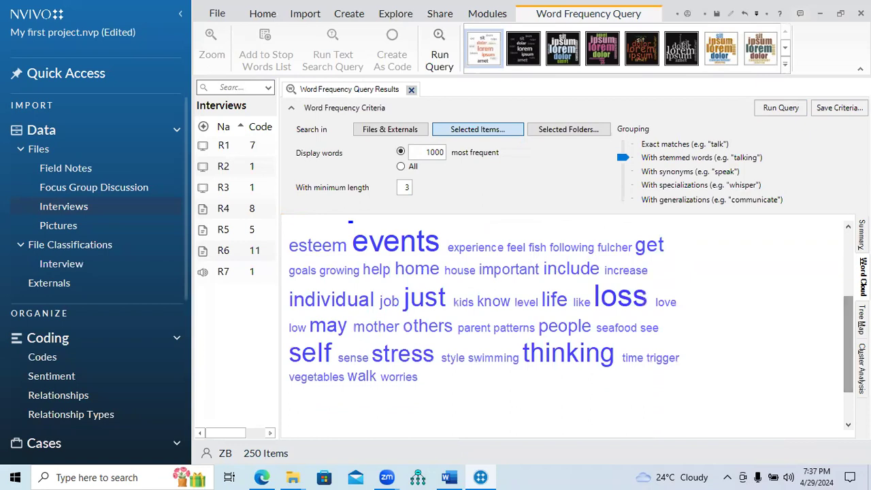
left_click(864, 277)
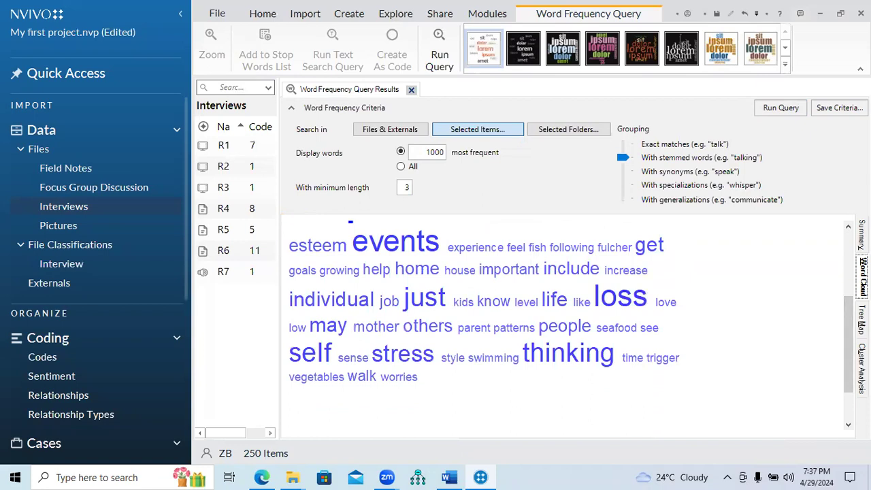
Step: Set the query to display all words and run it again
left_click_drag(848, 344, 838, 259)
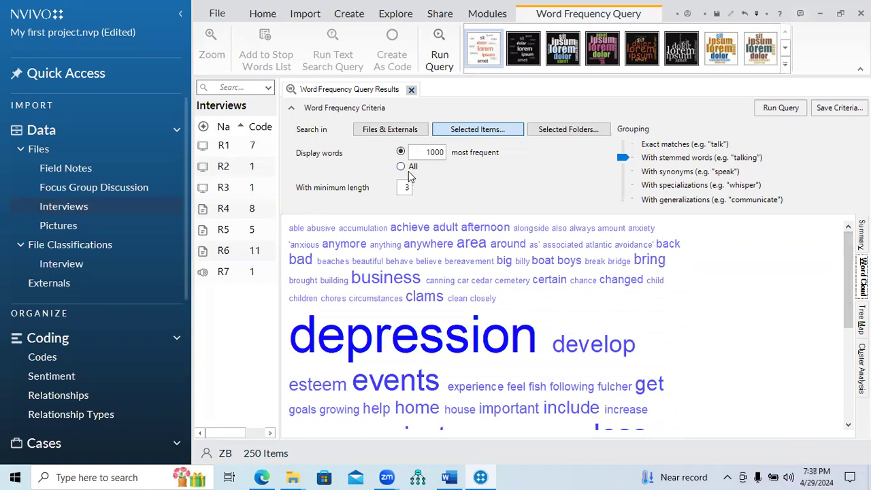
left_click(401, 168)
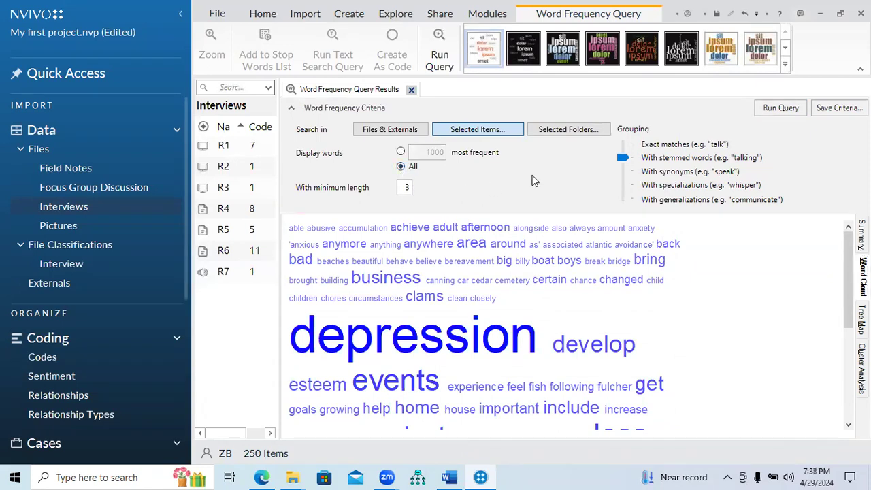
left_click(778, 111)
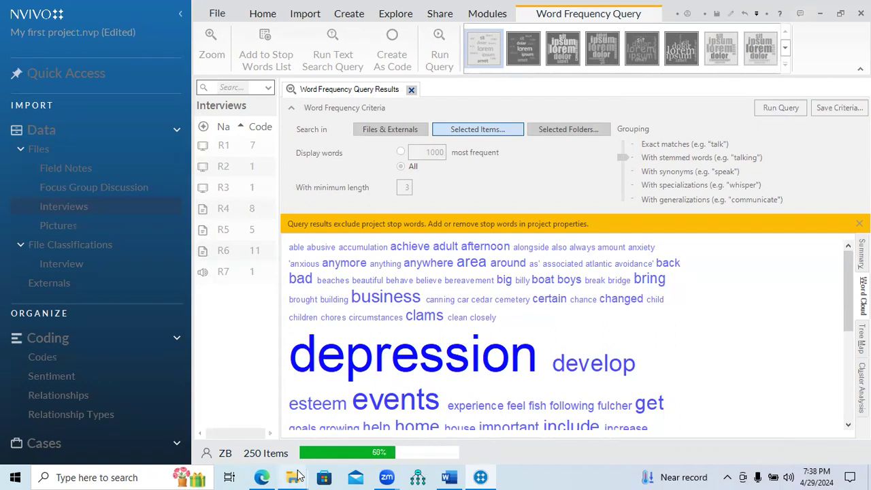
Step: Switch to File Explorer's Word Tree folder and go up through my output files and Material for NVIVO Analysis to Desktop
mouse_move(297, 476)
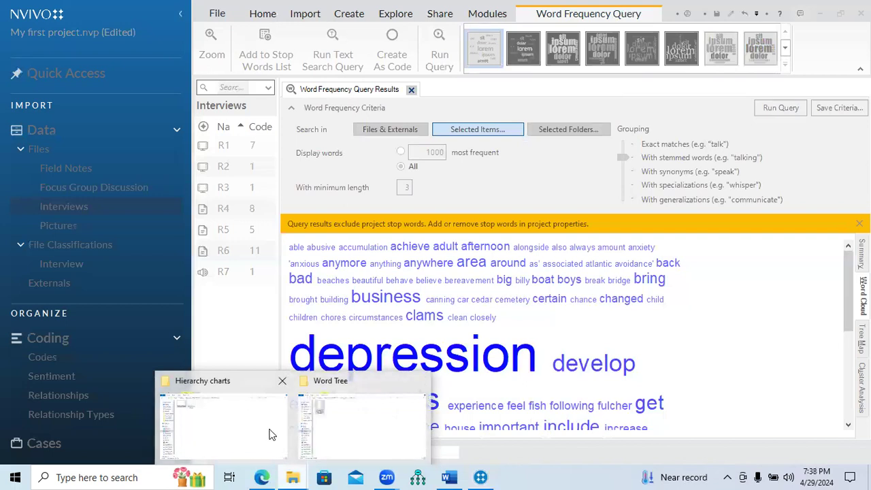
left_click(265, 373)
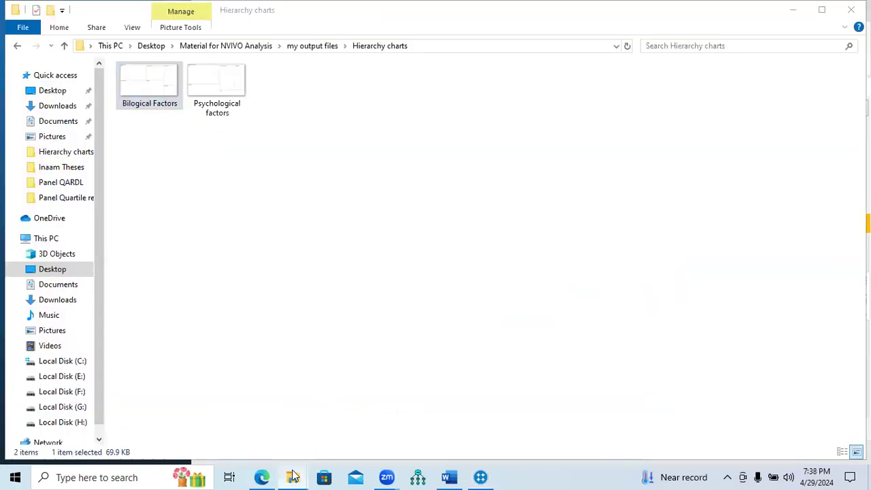
mouse_move(298, 476)
left_click(362, 452)
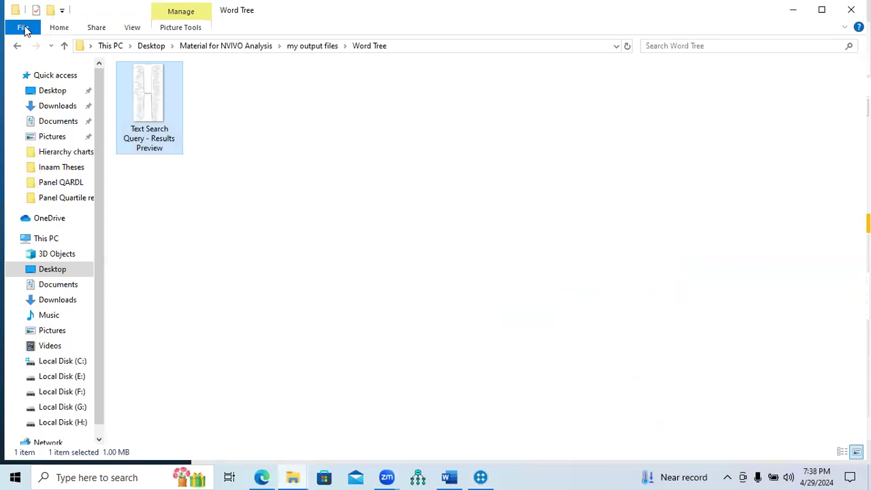
left_click(63, 47)
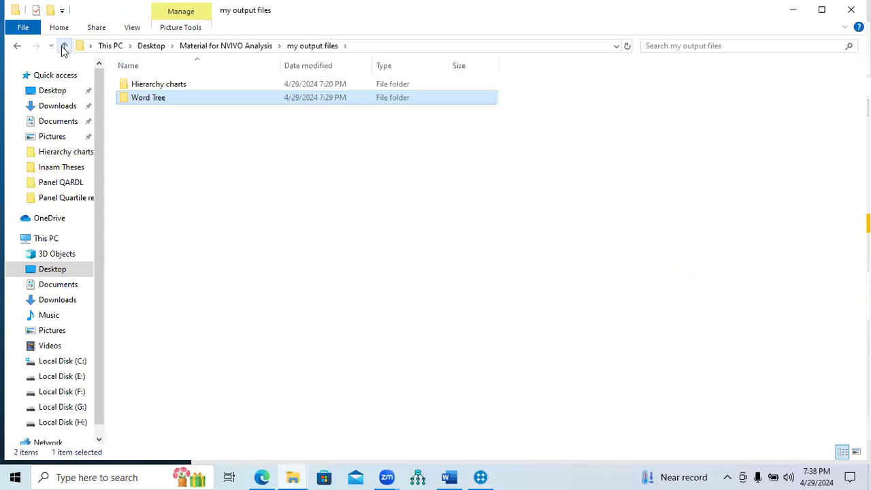
left_click(64, 48)
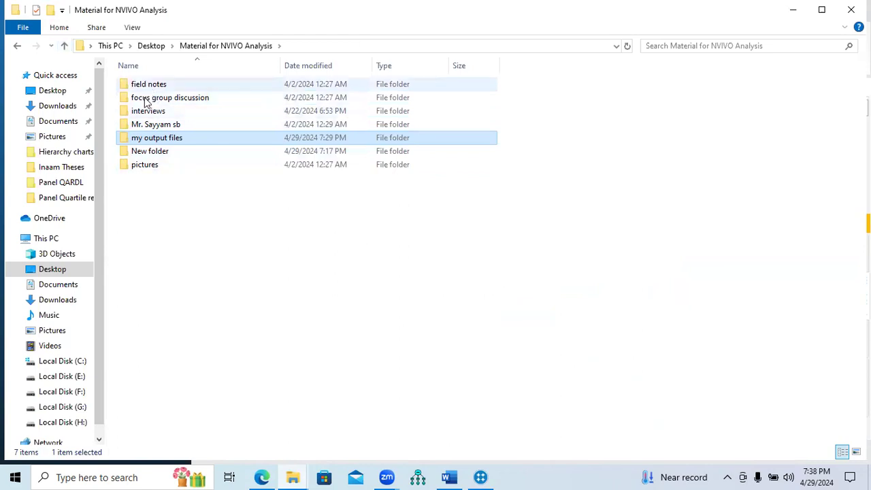
left_click(65, 45)
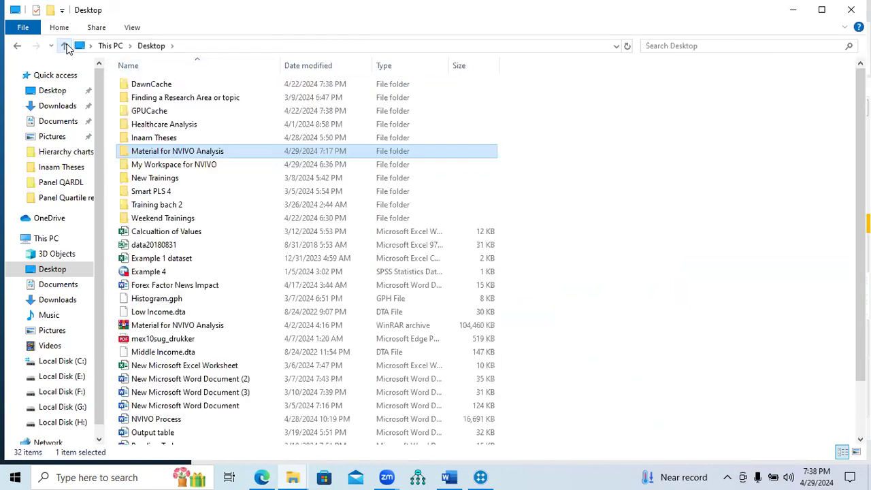
Step: Find and open the word cloud folder under Training bach 2 > NVIVO > My project > Final Analysis
left_click(72, 201)
left_click(64, 46)
left_click(65, 46)
left_click(65, 46)
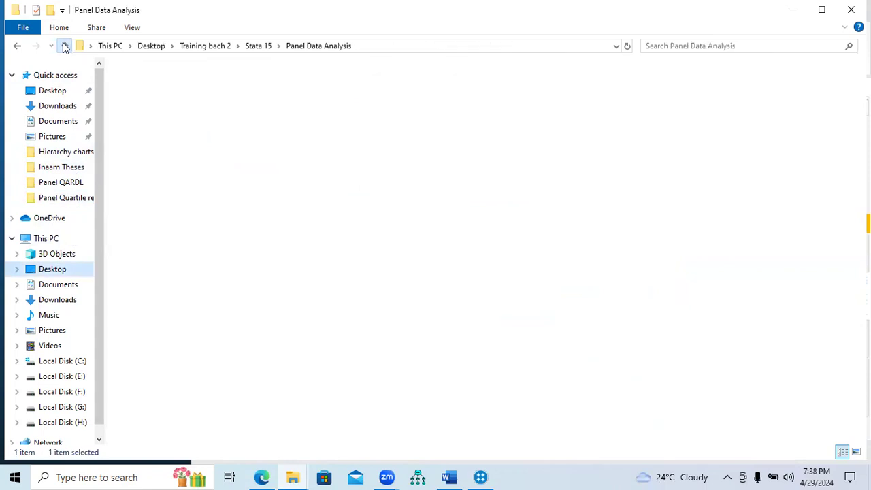
left_click(65, 45)
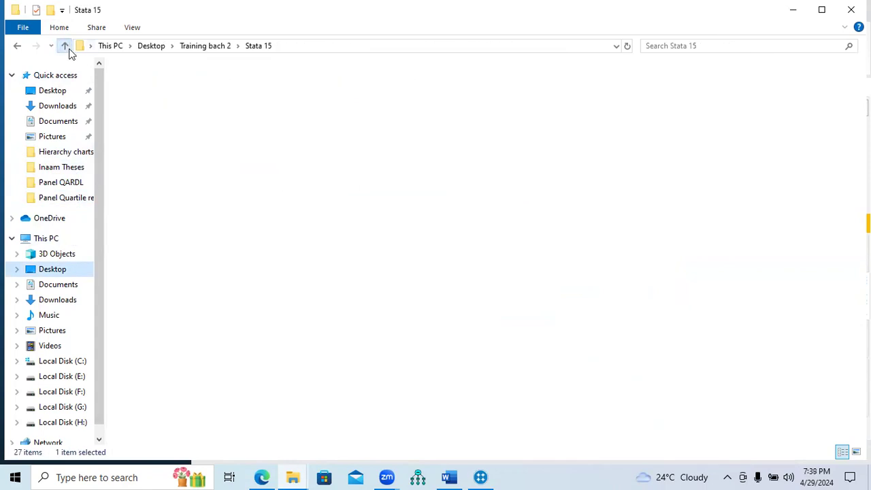
left_click(64, 46)
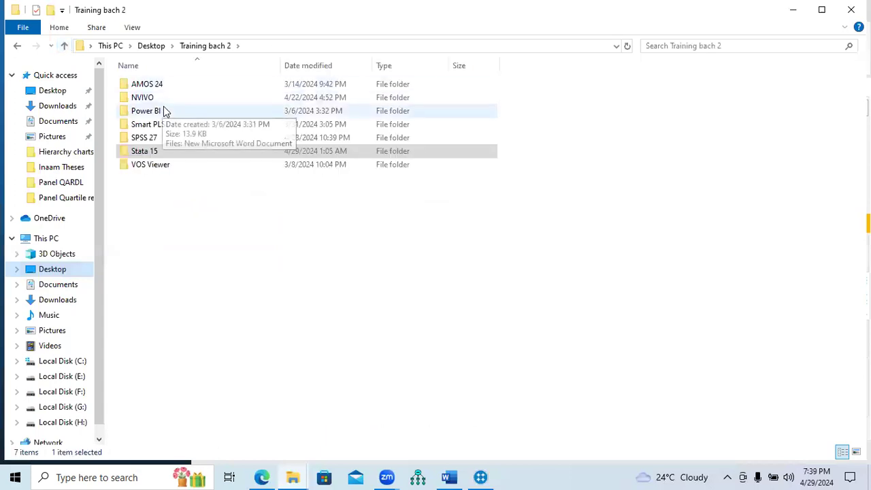
double_click(160, 99)
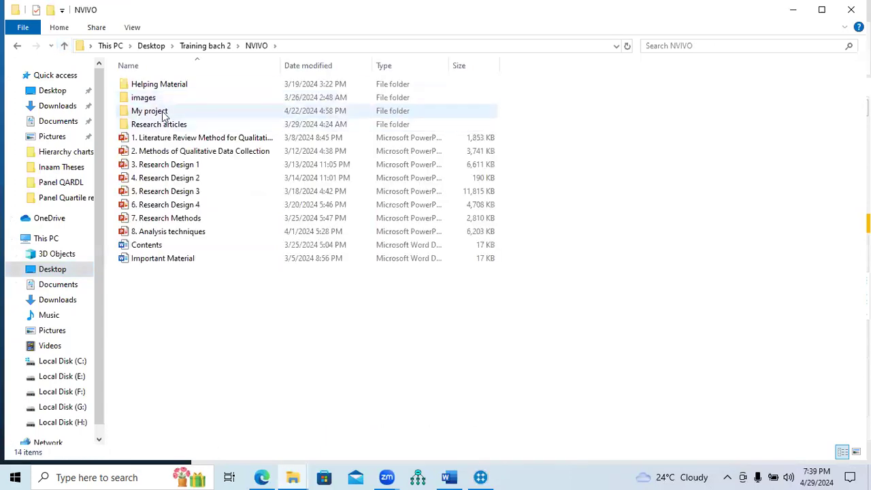
double_click(163, 115)
double_click(165, 88)
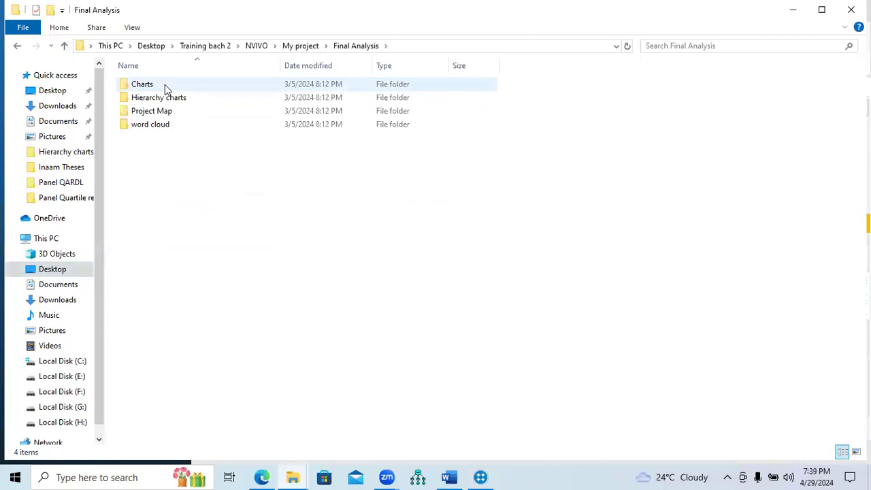
double_click(163, 125)
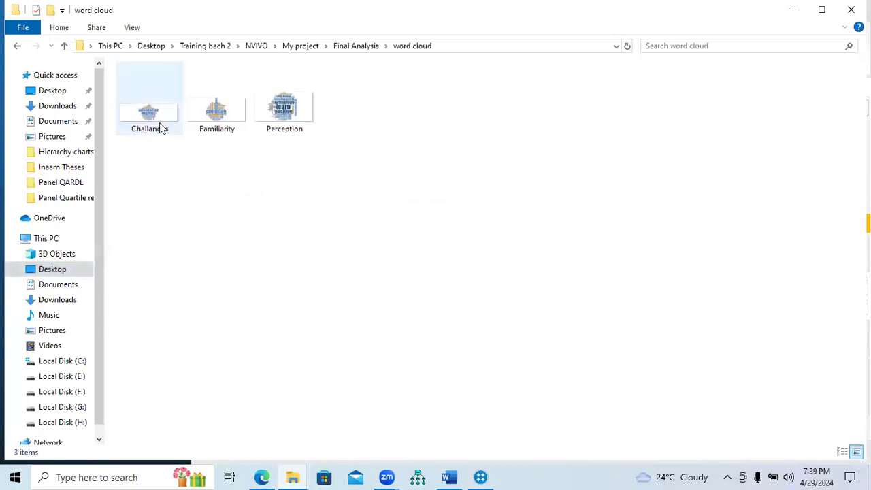
Step: View the example word cloud images Challanges, Familiarity and Perception, and close the image viewer
double_click(160, 125)
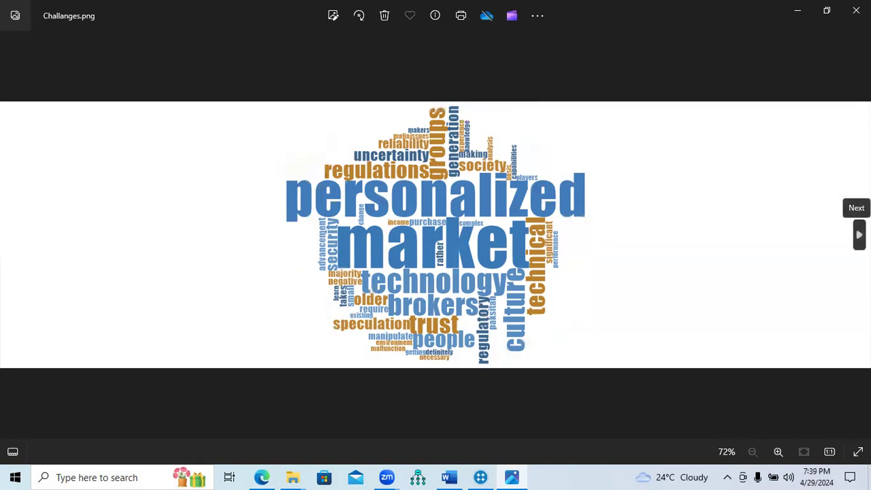
left_click(859, 235)
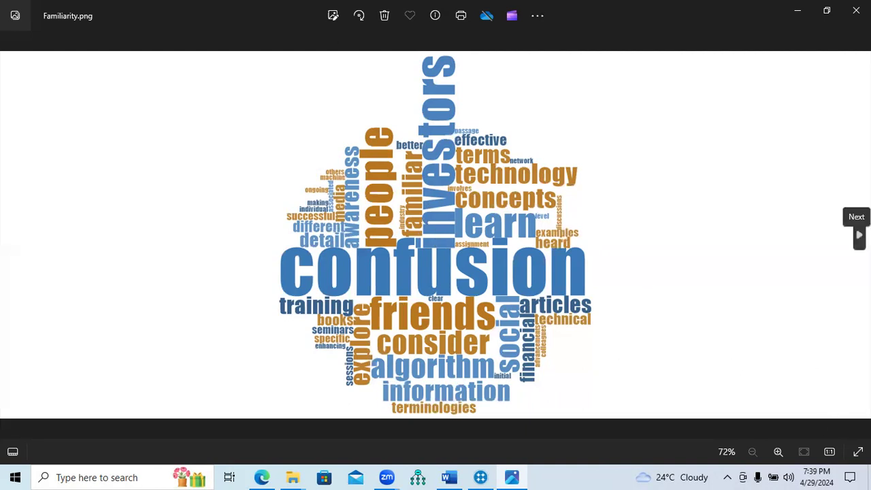
left_click(859, 235)
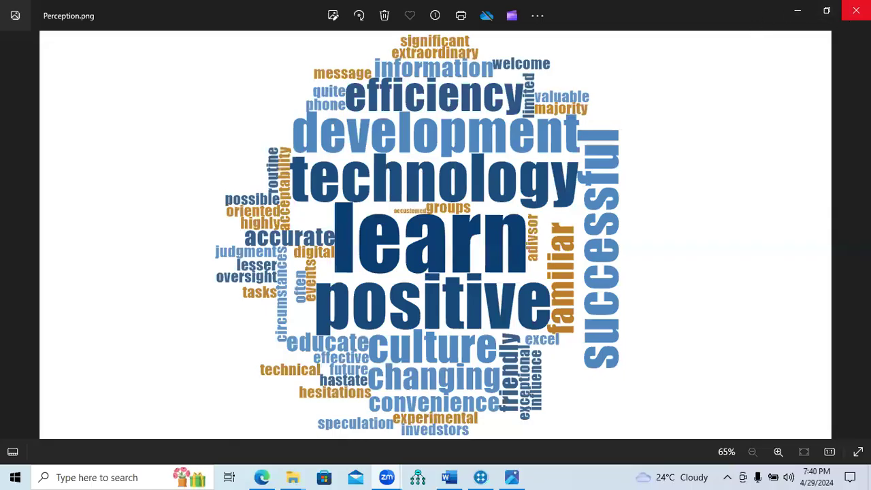
left_click(856, 10)
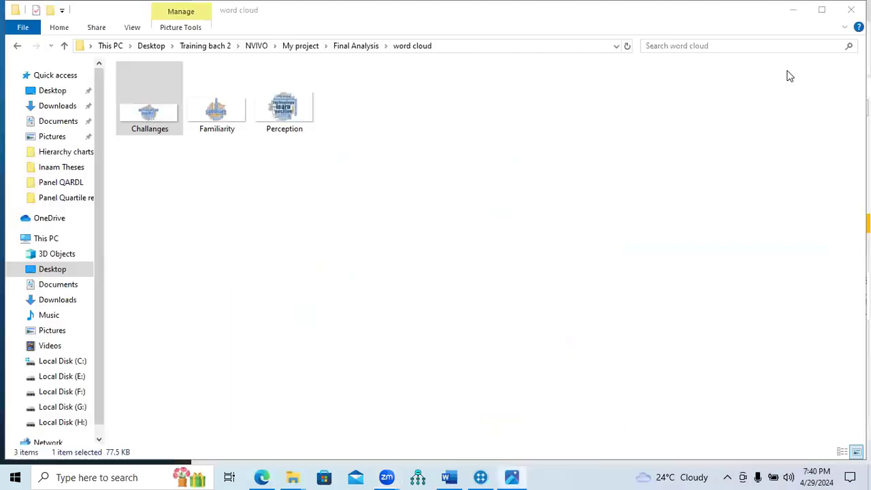
Step: Switch back to NVivo, dismiss the stop words notice and apply the mixed blue-and-orange style on white to the word cloud
left_click(482, 476)
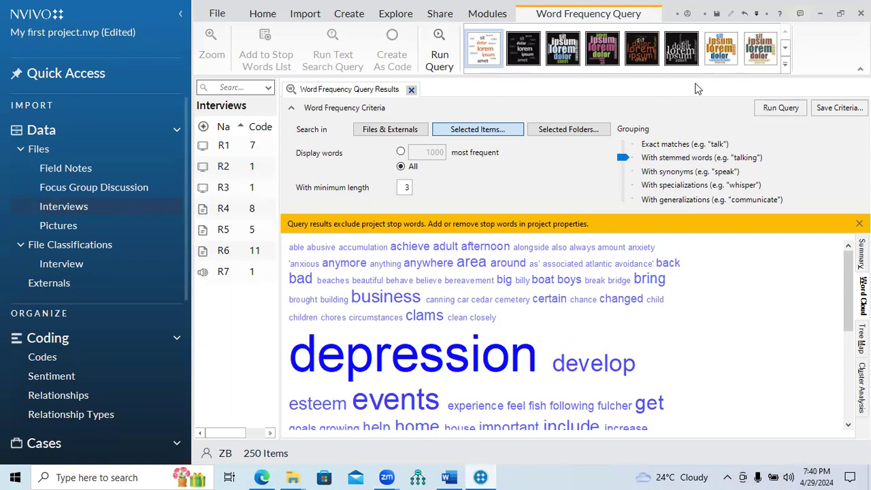
left_click(786, 65)
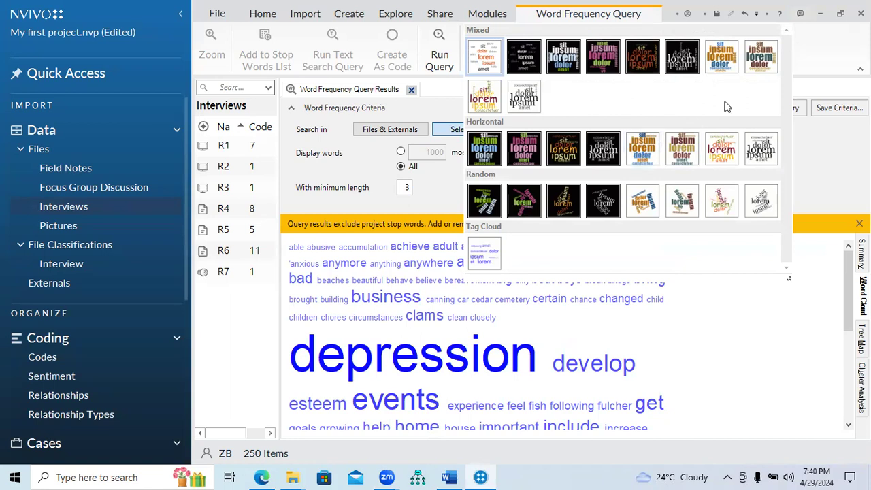
left_click(763, 69)
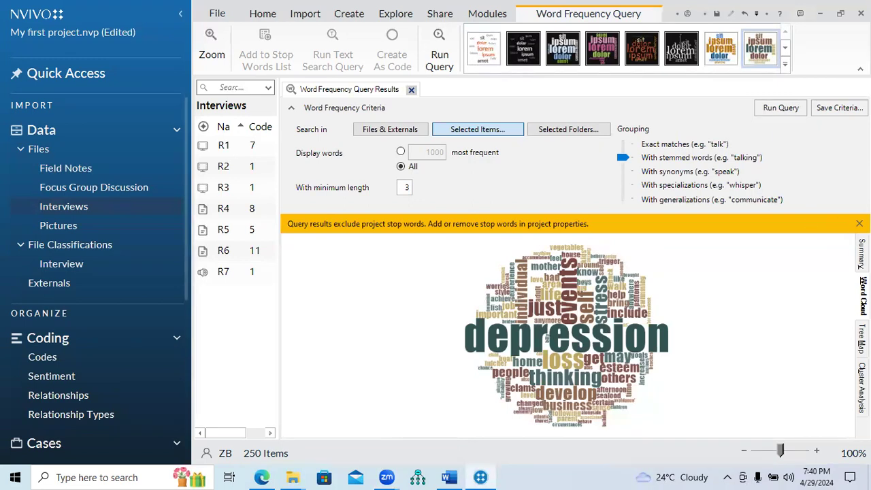
left_click(859, 223)
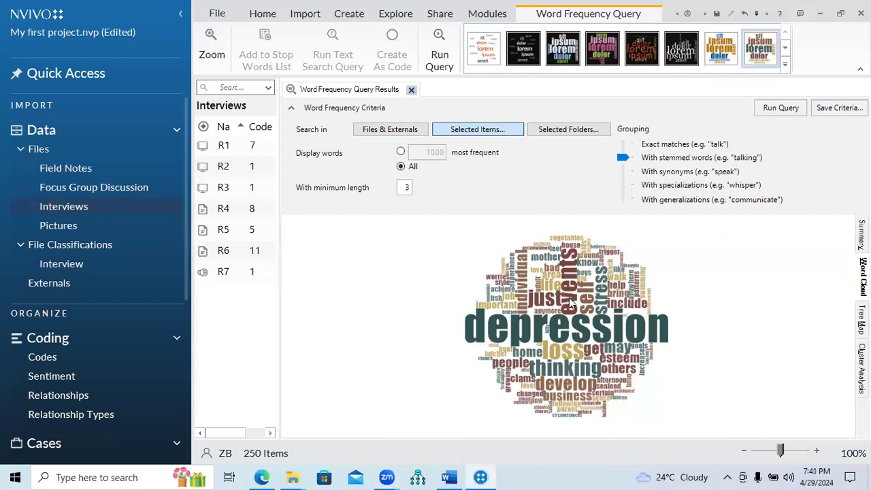
left_click(723, 49)
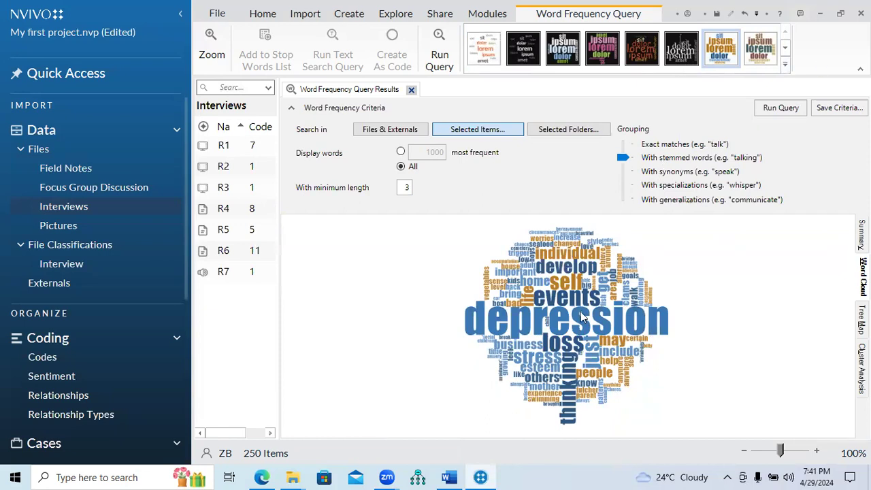
Step: Start exporting the word cloud, and create and open a folder named Word Cloud 1 inside my output files
right_click(559, 271)
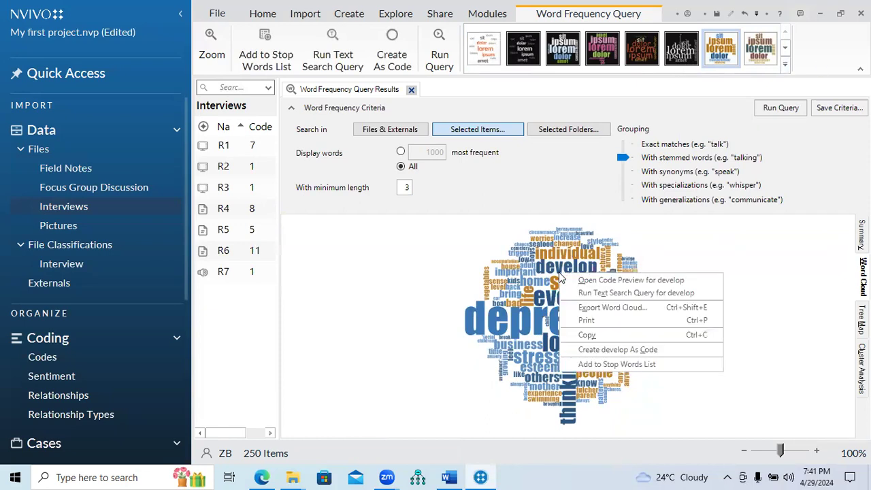
left_click(586, 307)
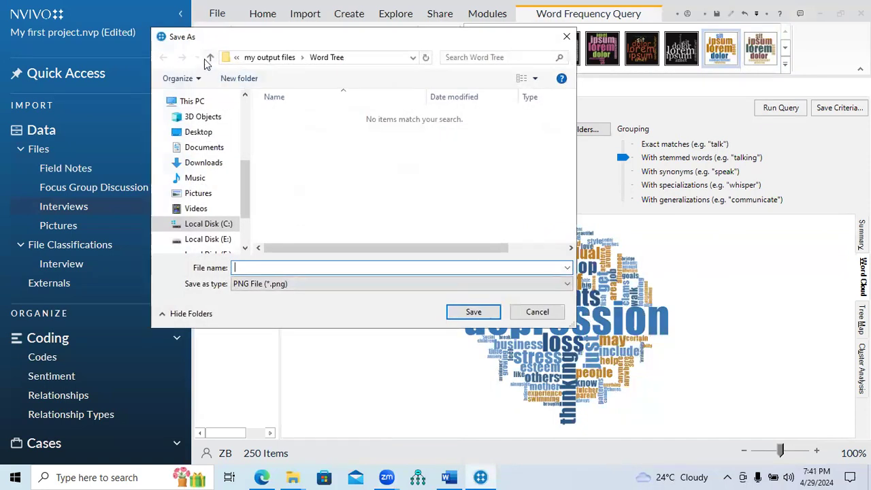
left_click(210, 58)
left_click(242, 79)
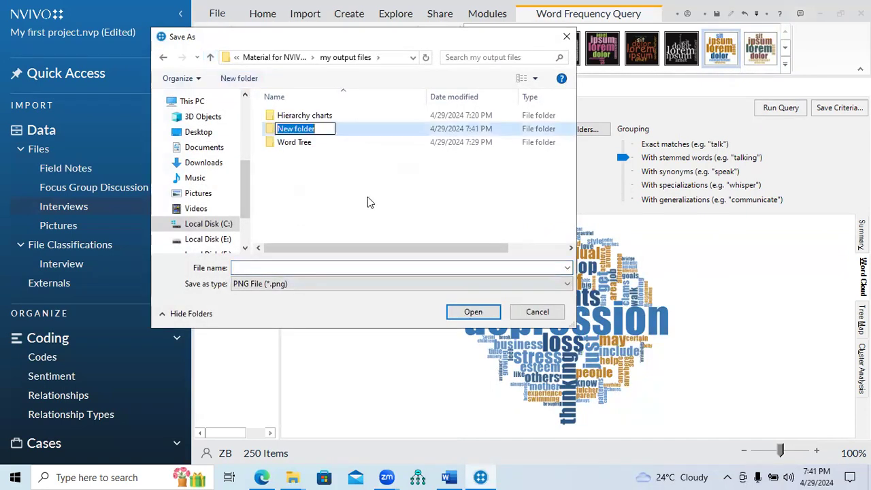
type("Wor")
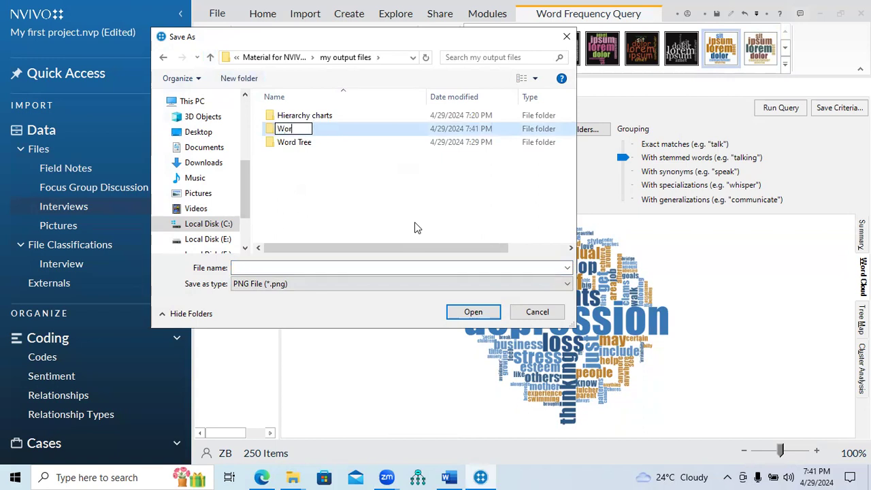
type("d Cloud")
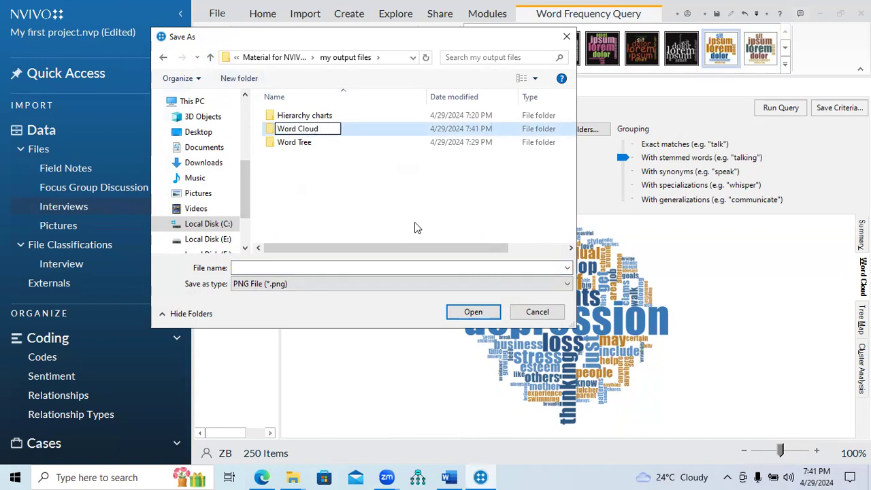
type(" 1")
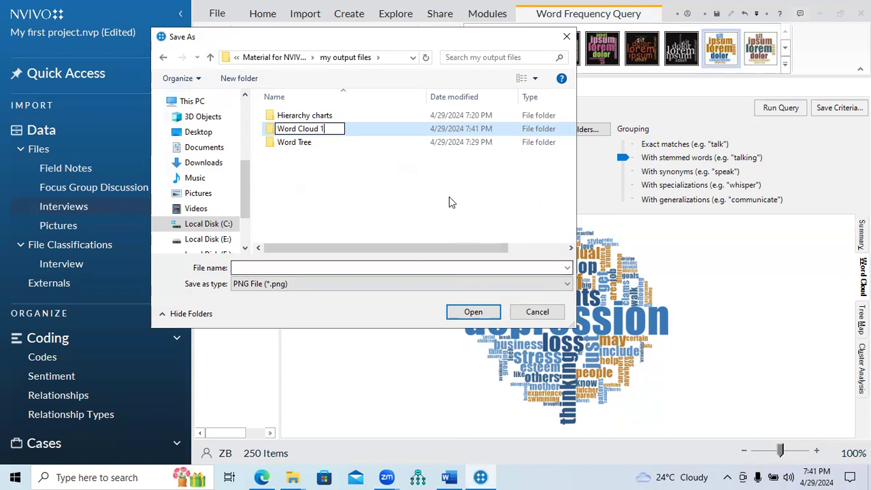
left_click(401, 131)
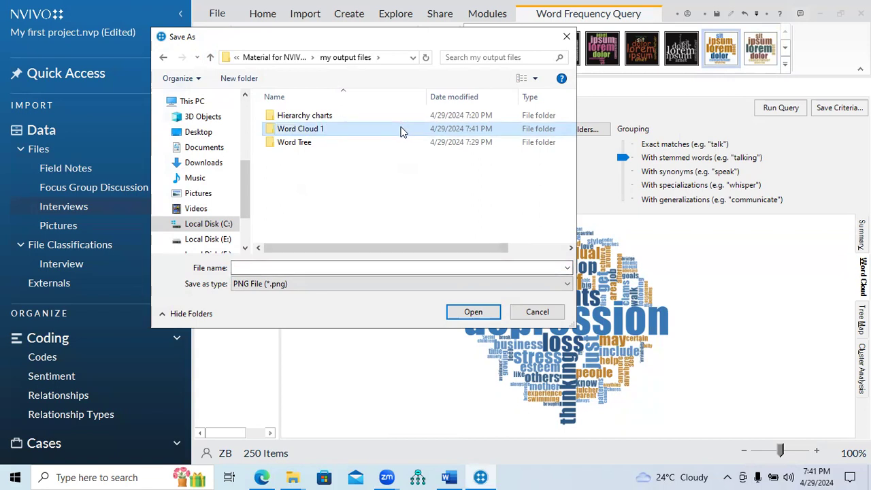
double_click(391, 135)
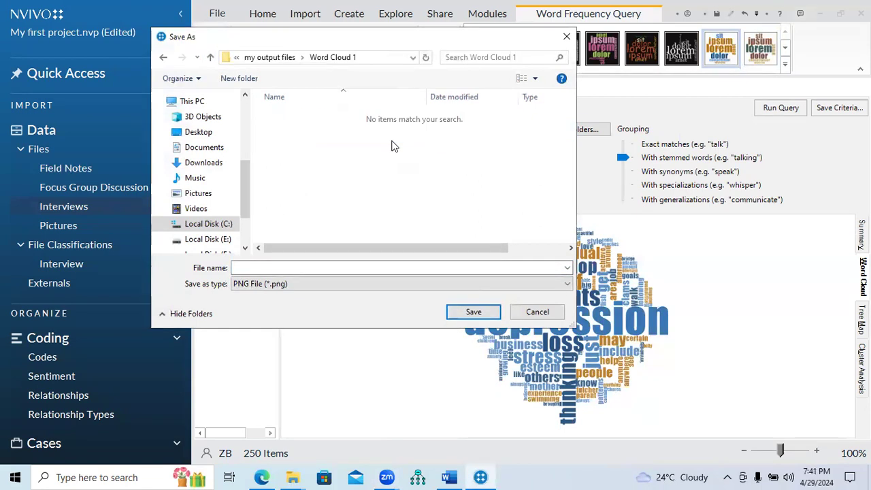
Step: Save the exported word cloud as a PNG file named First Axial Code wc
left_click(473, 312)
left_click(403, 268)
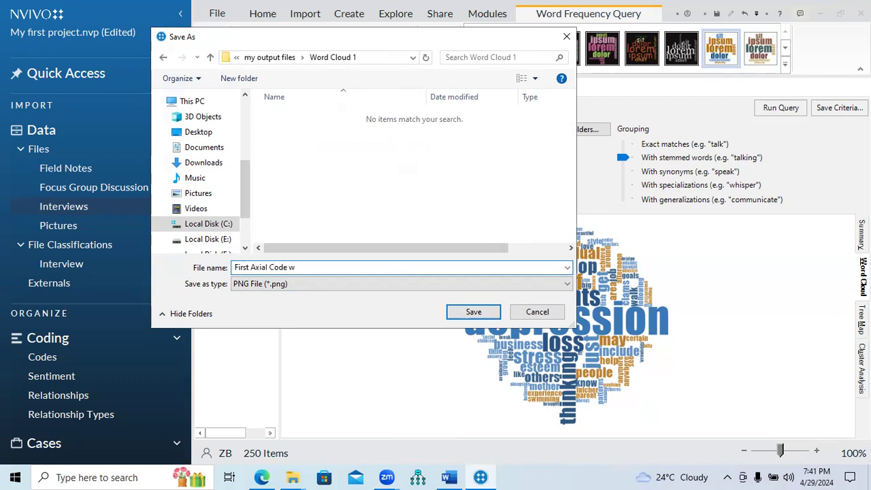
left_click(473, 312)
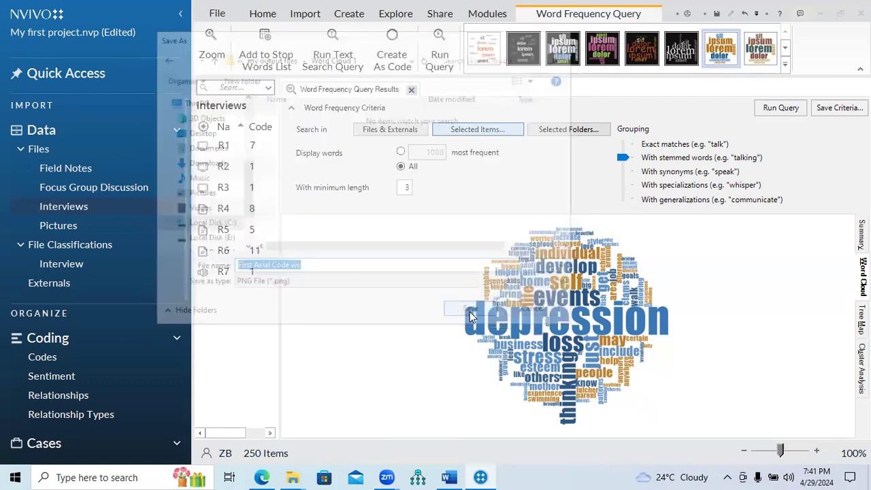
Step: Open the exported First Axial Code wc image from the Word Cloud 1 folder to check it, and return to NVivo
left_click(820, 14)
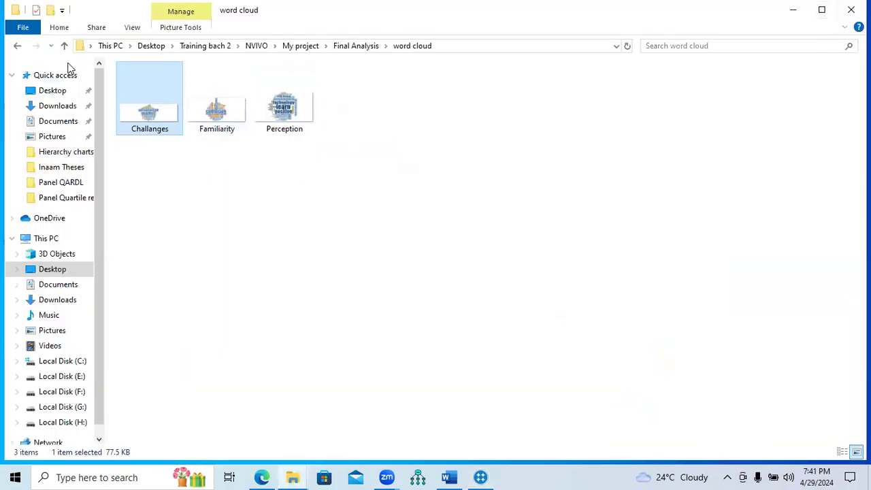
mouse_move(291, 476)
left_click(220, 418)
key("alt+Up")
double_click(139, 99)
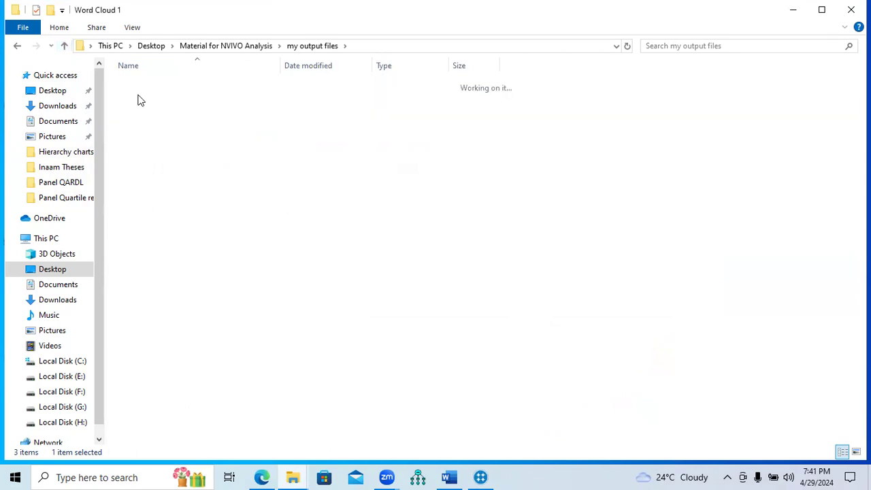
double_click(156, 114)
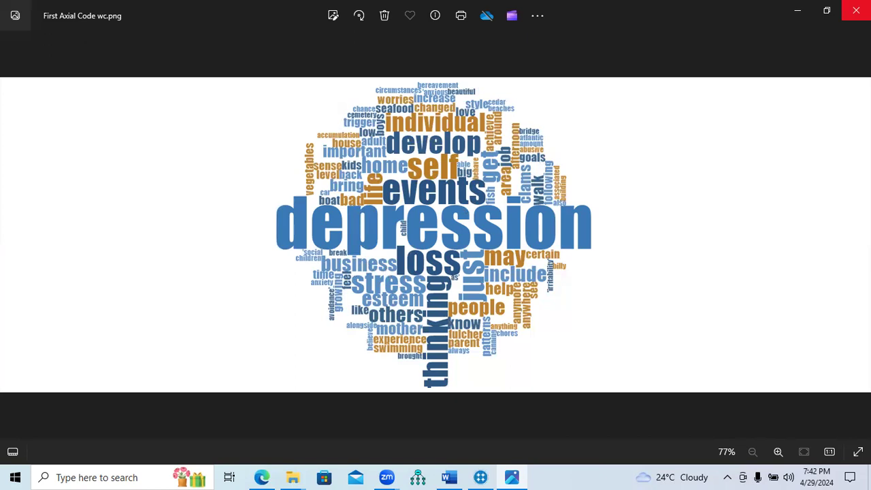
left_click(856, 10)
left_click(481, 478)
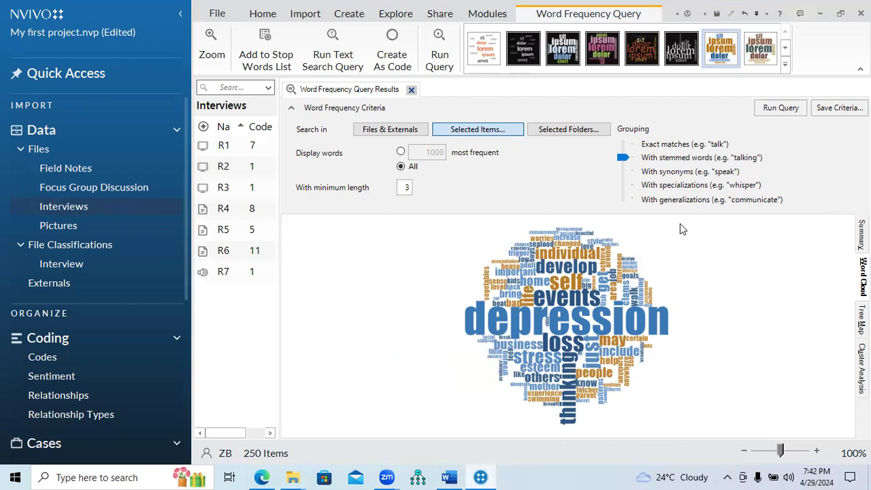
Step: Display the word cloud in the Tag Cloud style and select the words just, worries and individual
left_click(785, 68)
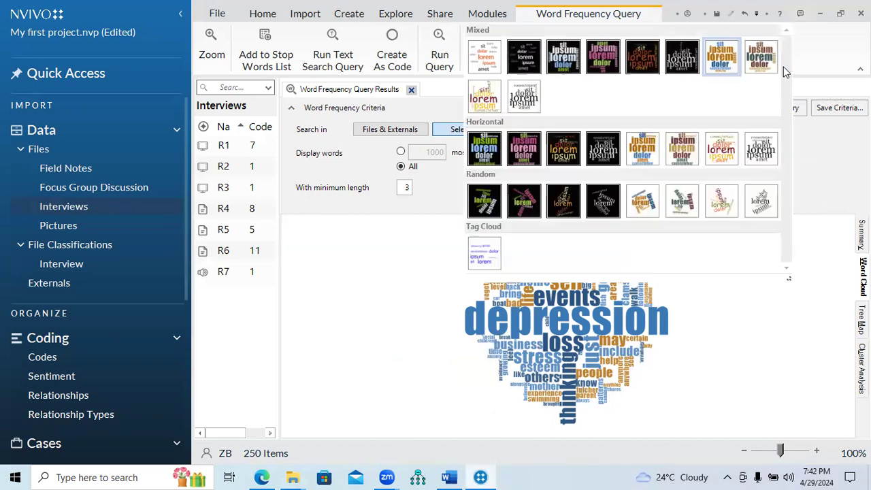
left_click(487, 257)
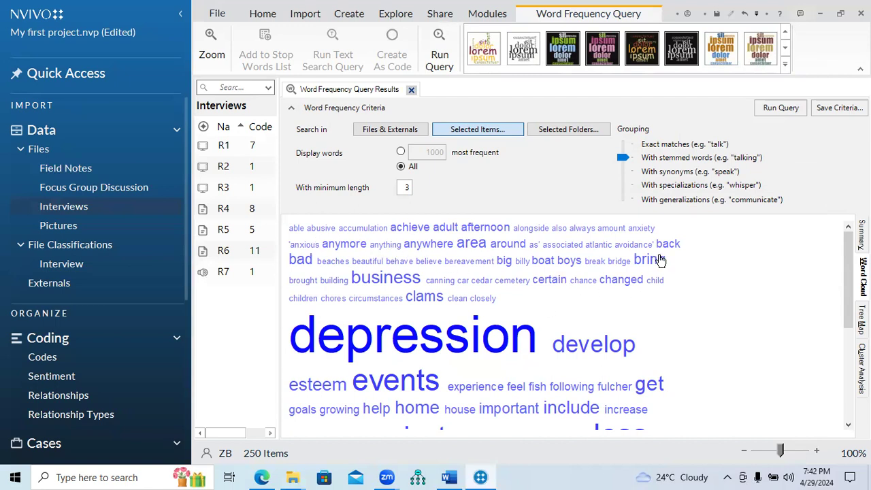
left_click_drag(847, 293, 848, 347)
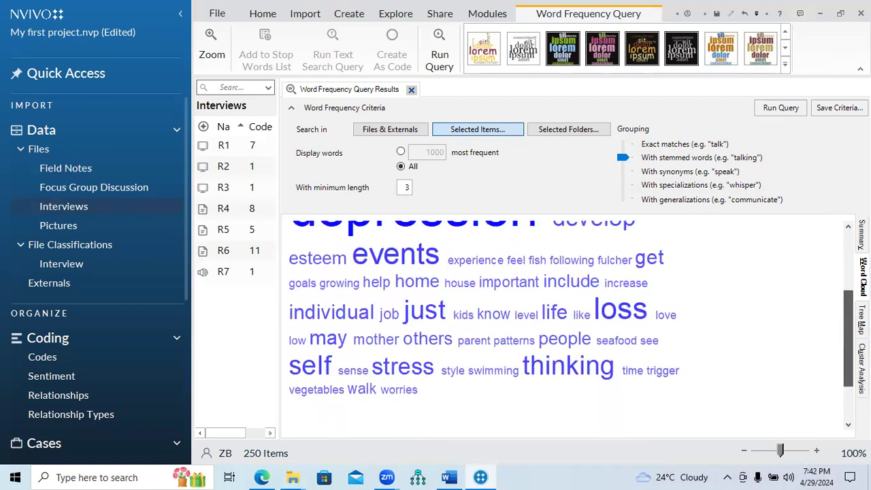
left_click(429, 317)
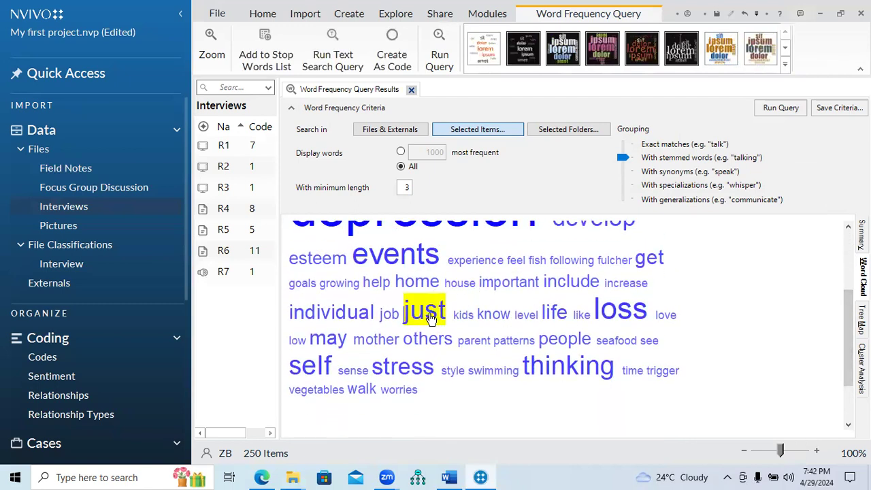
left_click(353, 320, "ctrl")
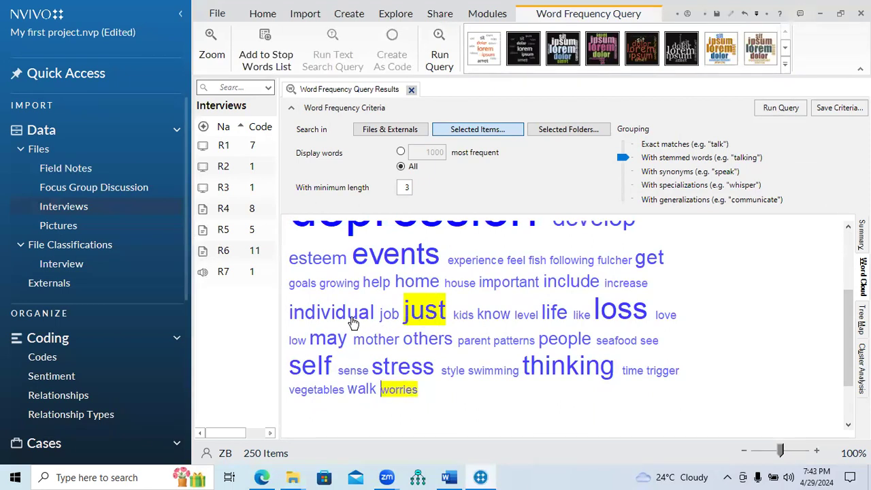
left_click(353, 320, "ctrl")
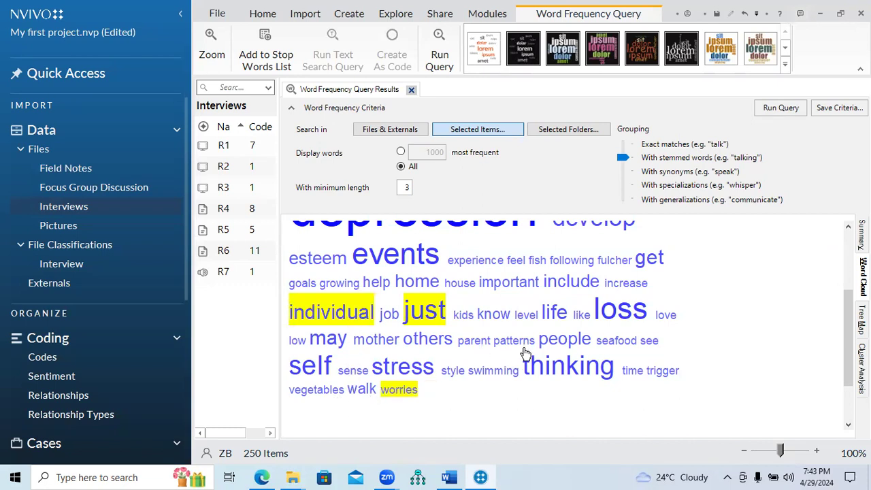
Step: Add the words know, important, fish, following, the surname beside it and get to the current word selection
left_click(494, 315, "ctrl")
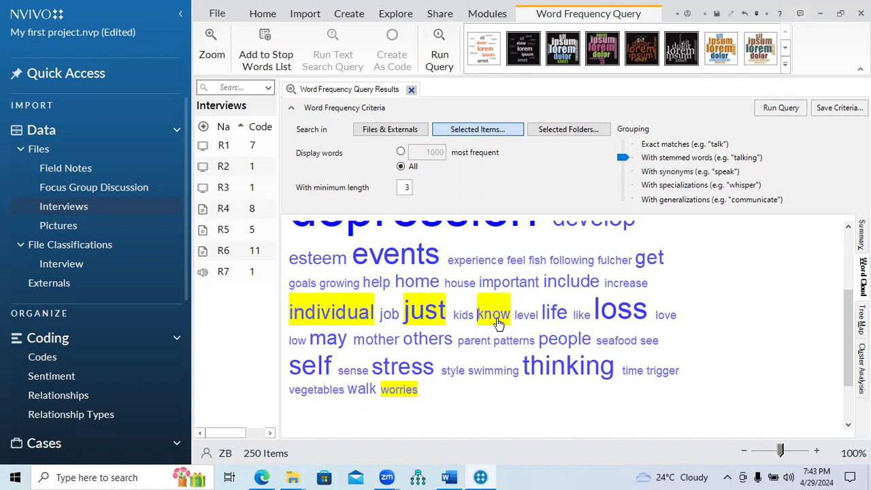
left_click(501, 284, "ctrl")
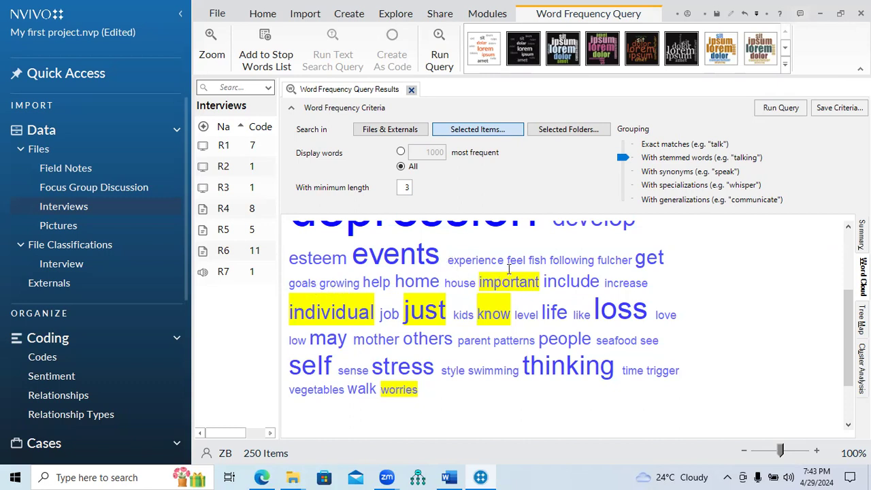
left_click(536, 265, "ctrl")
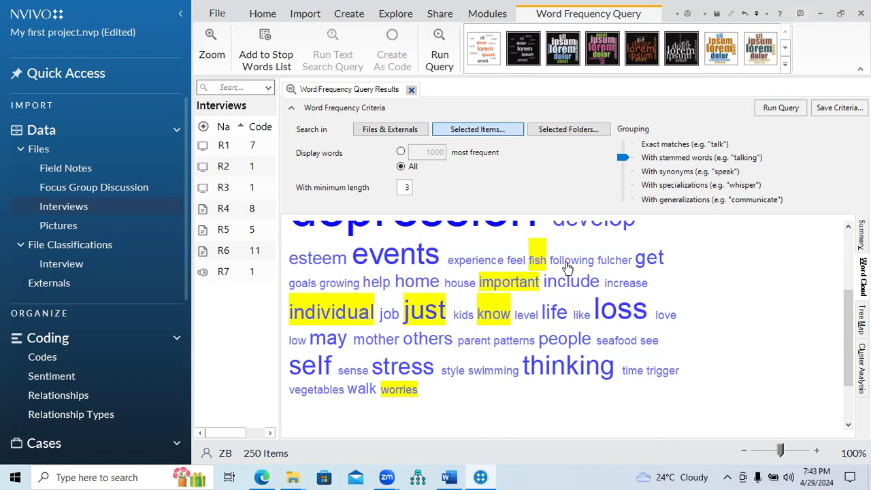
left_click(569, 267, "ctrl")
left_click(611, 265, "ctrl")
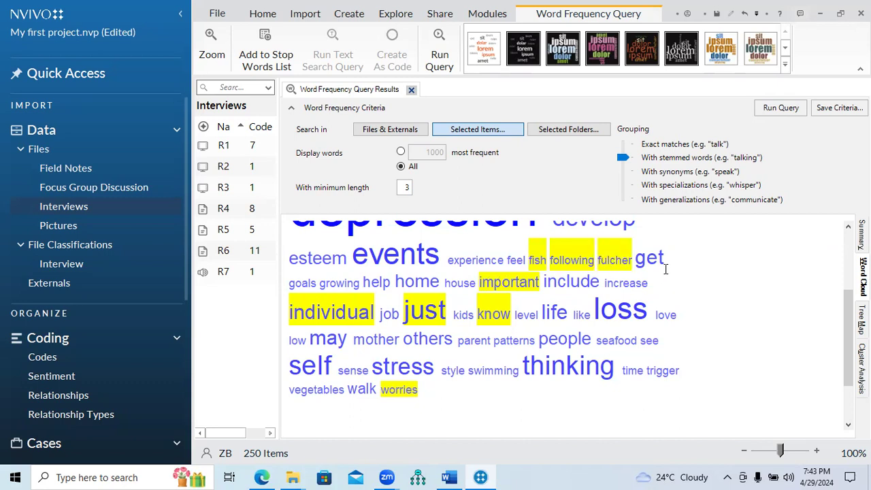
left_click(649, 259, "ctrl")
Step: Extend the word selection with clean, closely, chores, canning, car, cedar and cemetery
left_click_drag(849, 343, 837, 275)
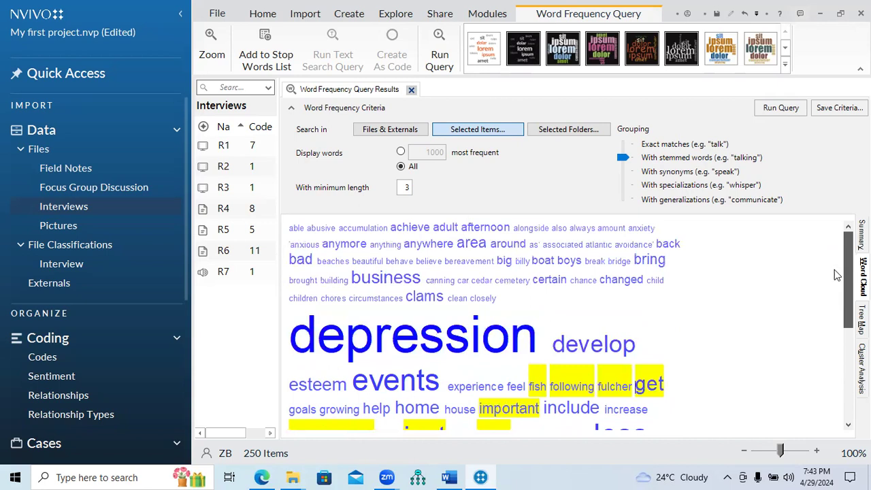
left_click(461, 302, "ctrl")
left_click(478, 301, "ctrl")
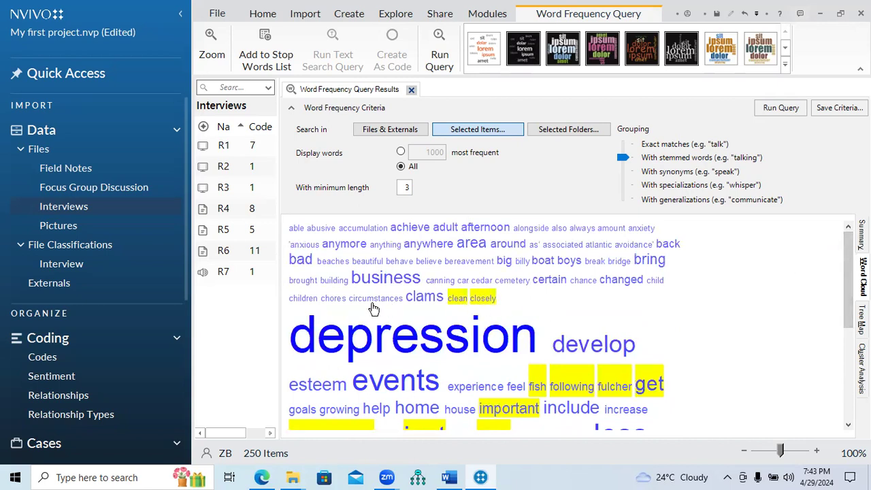
left_click(327, 301, "ctrl")
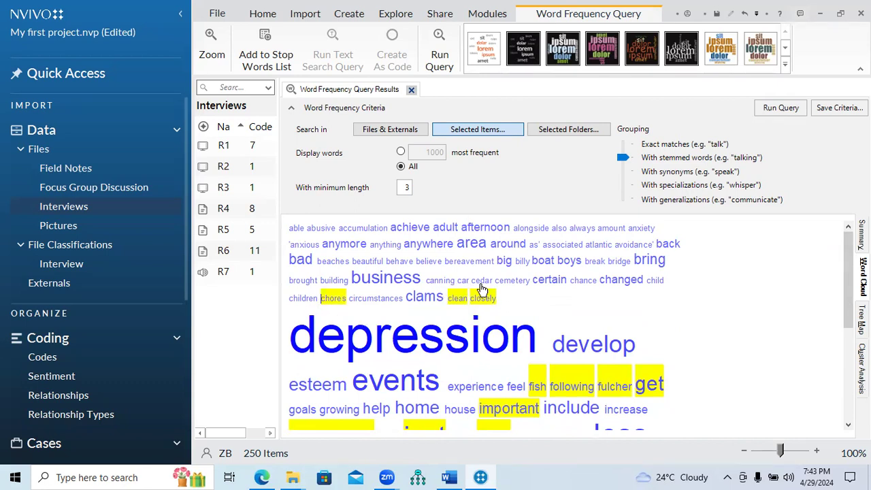
left_click(441, 281, "ctrl")
left_click(464, 282, "ctrl")
left_click(482, 281, "ctrl")
left_click(501, 285, "ctrl")
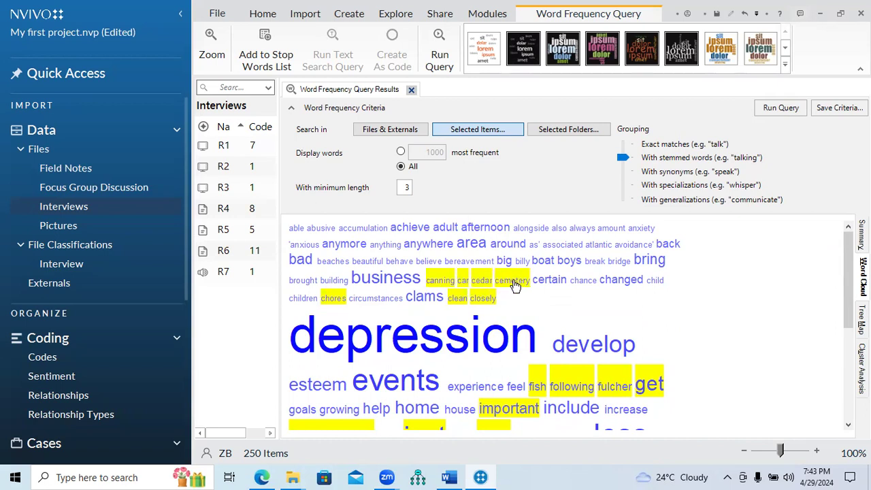
Step: Add all the selected words to the stop words list and rerun the word frequency query
right_click(463, 283)
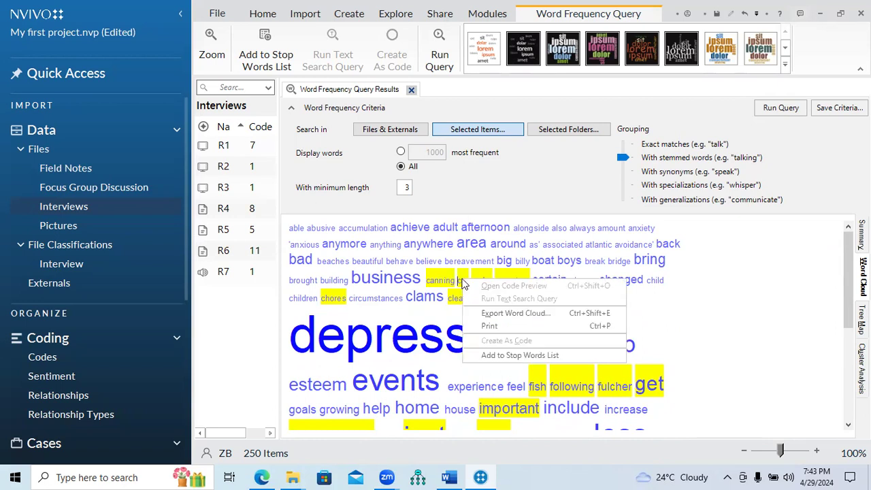
left_click(484, 356)
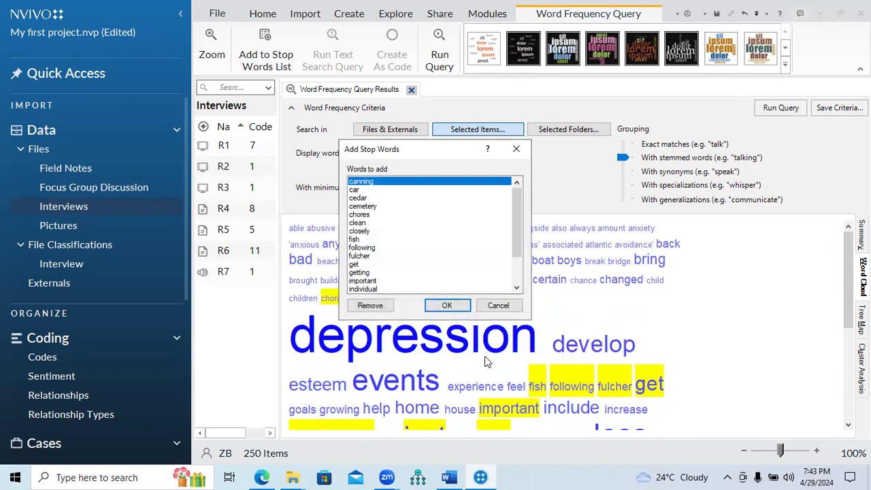
left_click(449, 308)
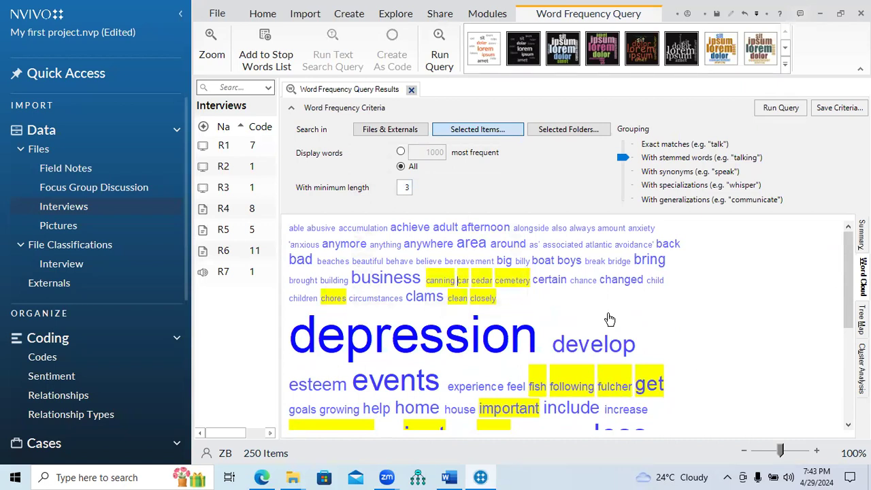
left_click(786, 114)
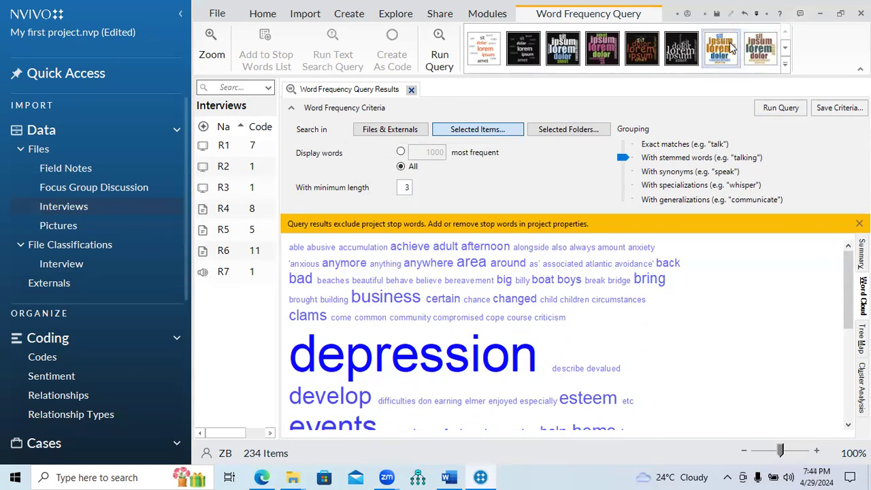
Step: Restyle the word cloud with the mixed blue-and-orange style on white, and replace it with the mixed gold, red and green one
left_click(730, 46)
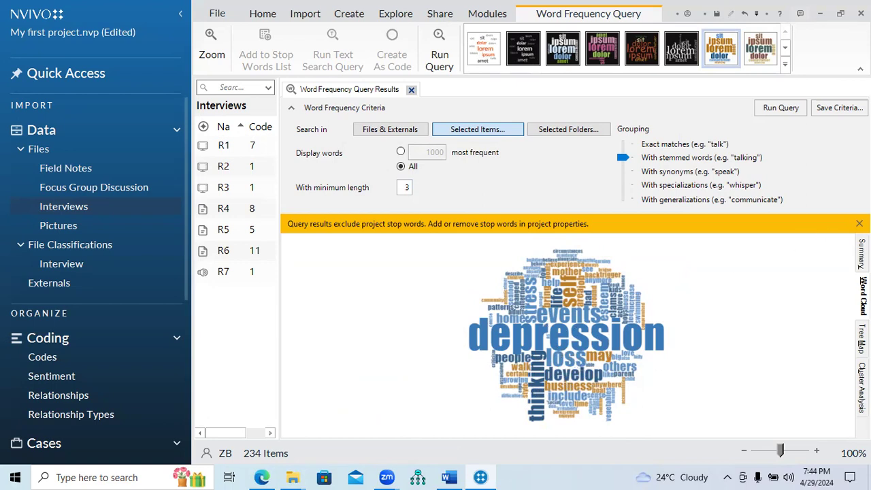
left_click(760, 47)
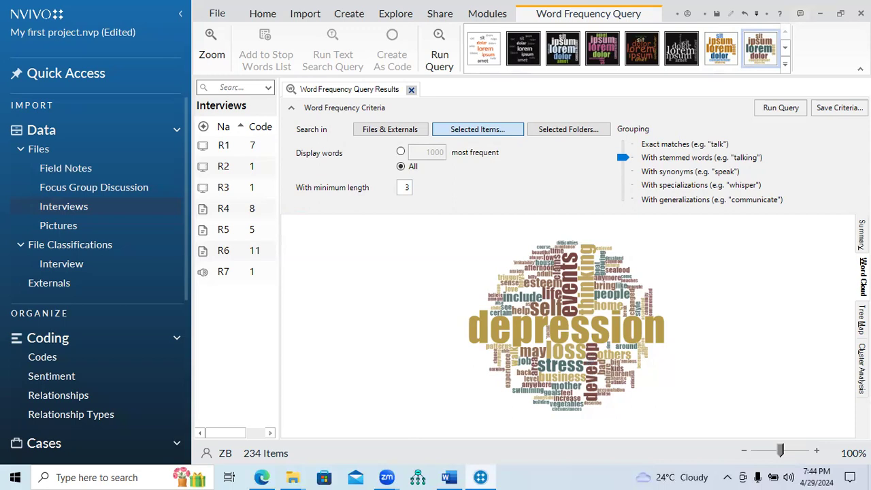
double_click(746, 15)
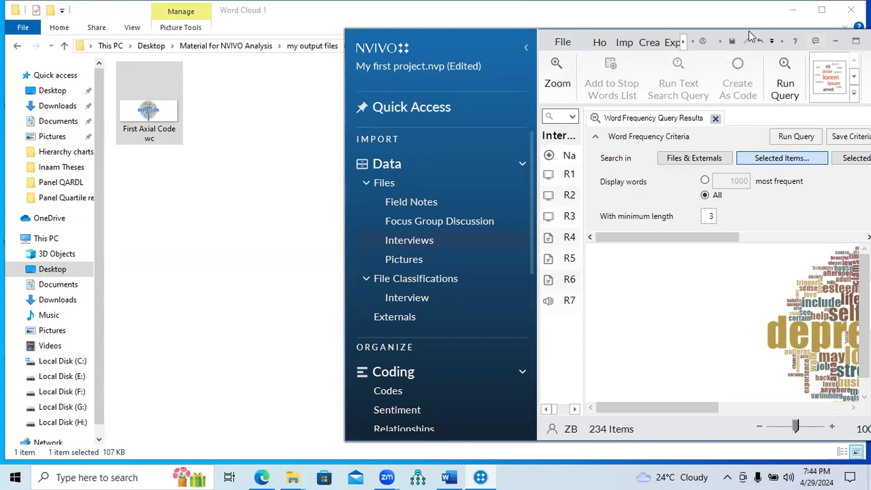
left_click_drag(749, 30, 490, 59)
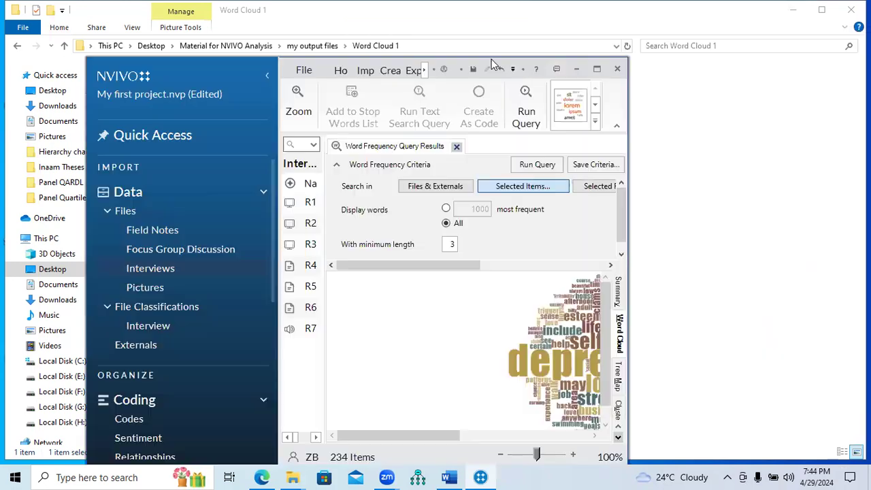
left_click(598, 70)
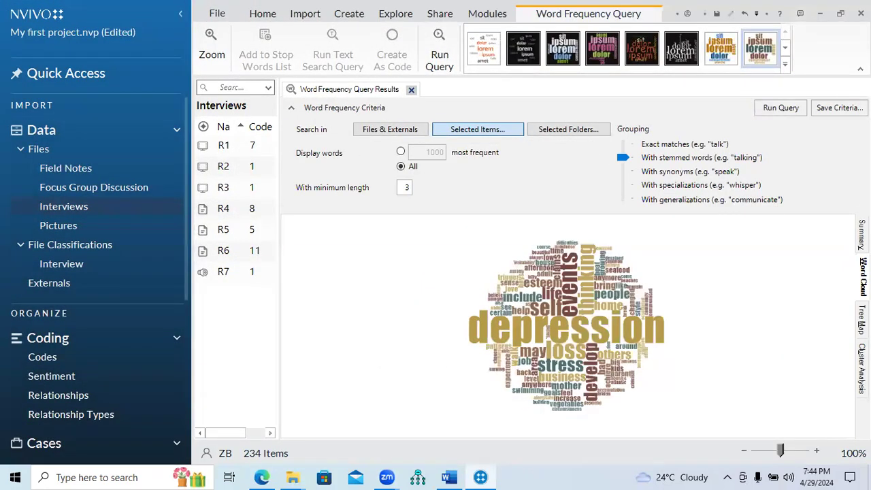
Step: Close the word frequency query results
left_click(411, 90)
left_click(418, 14)
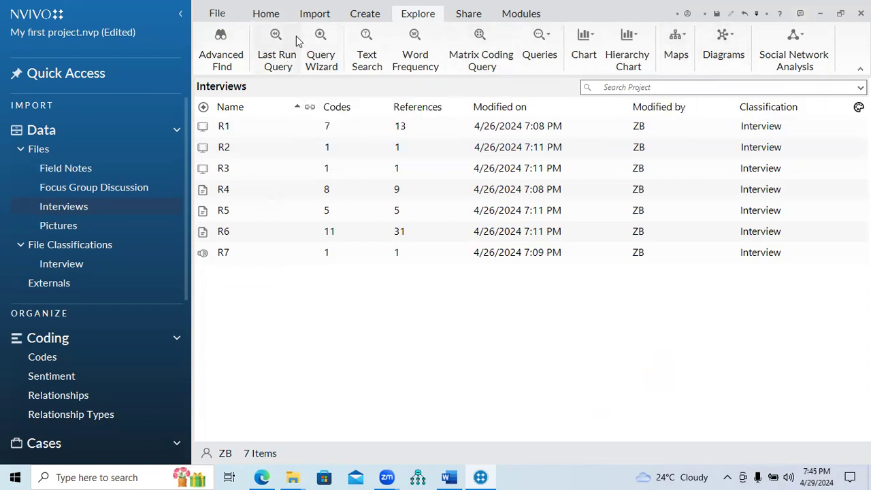
left_click(363, 15)
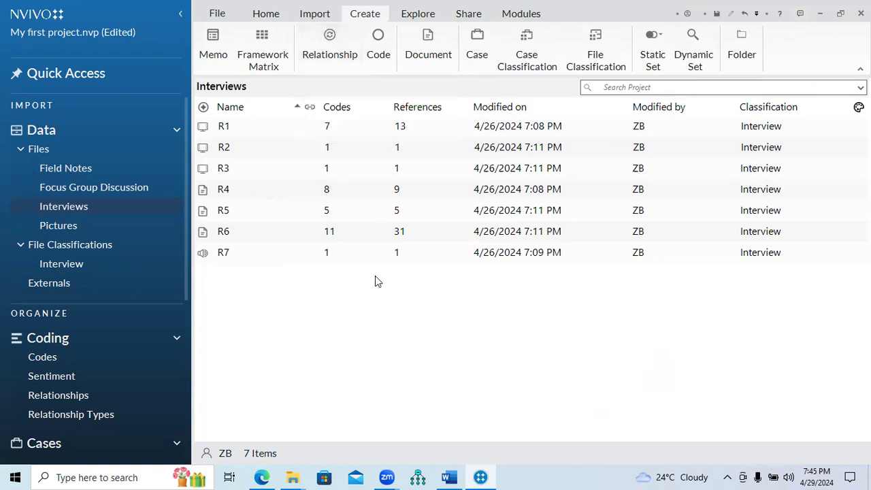
left_click(445, 470)
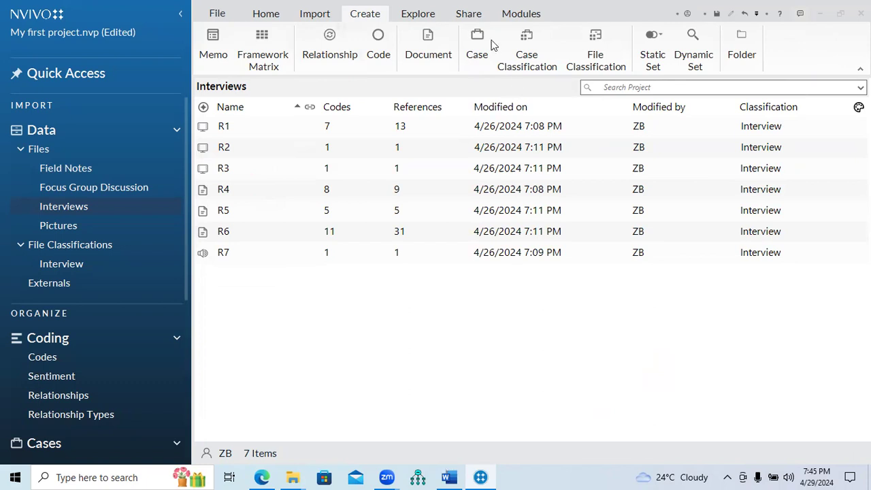
left_click(417, 17)
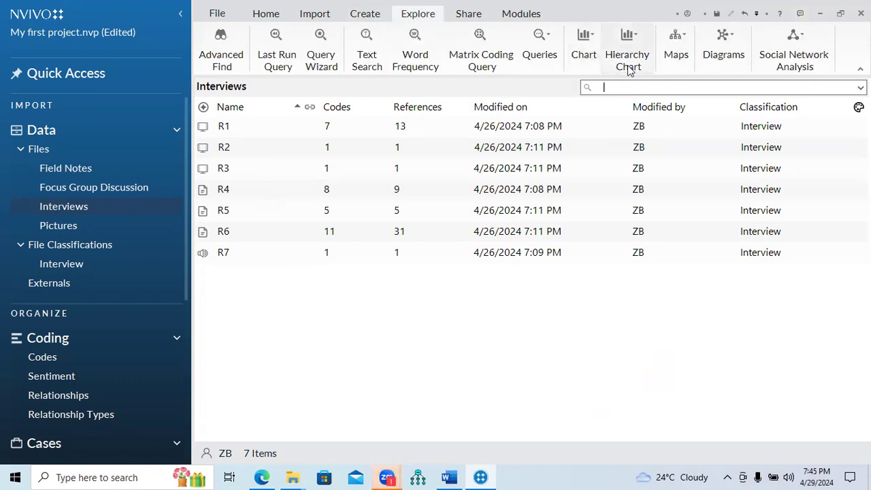
left_click(589, 63)
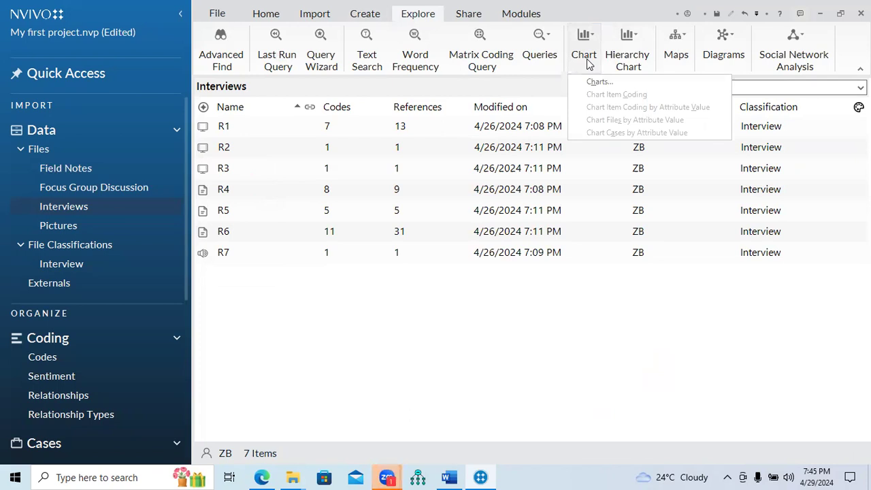
left_click(636, 62)
left_click(633, 61)
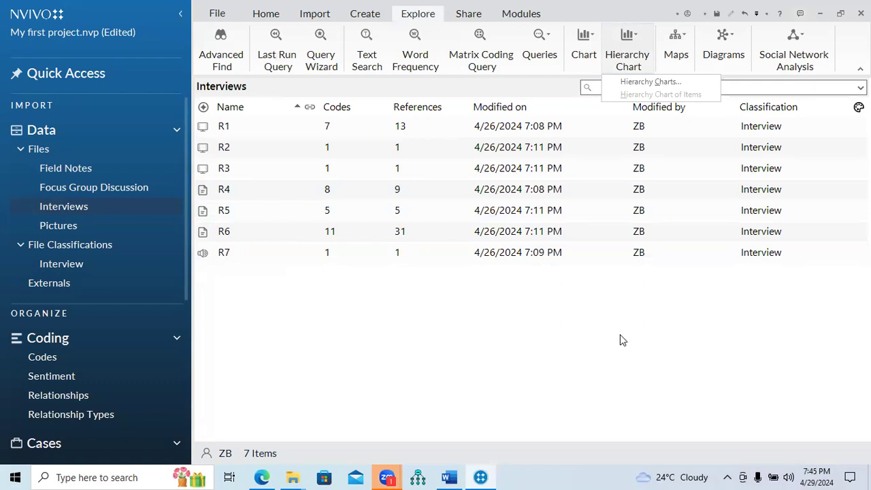
left_click(453, 396)
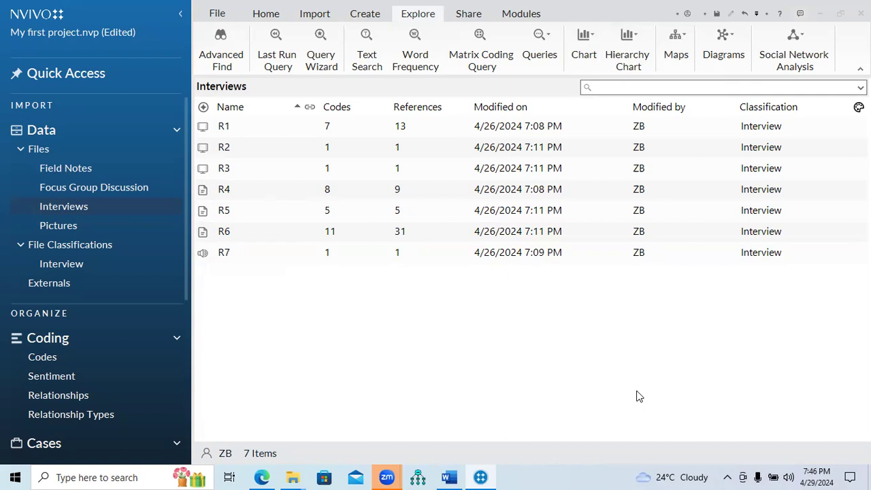
left_click(674, 58)
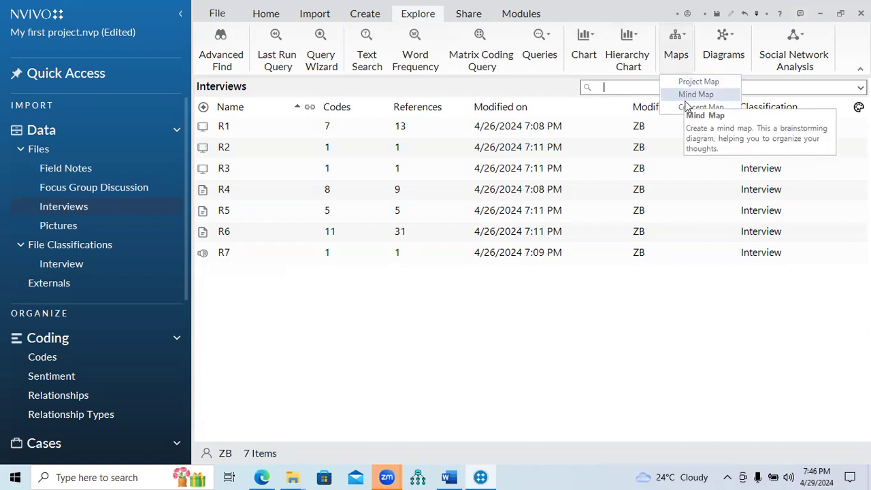
left_click(512, 85)
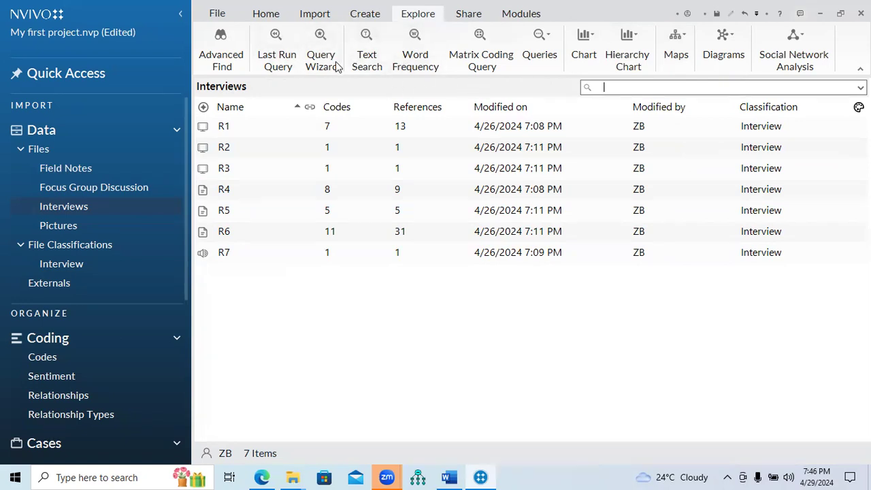
left_click(364, 15)
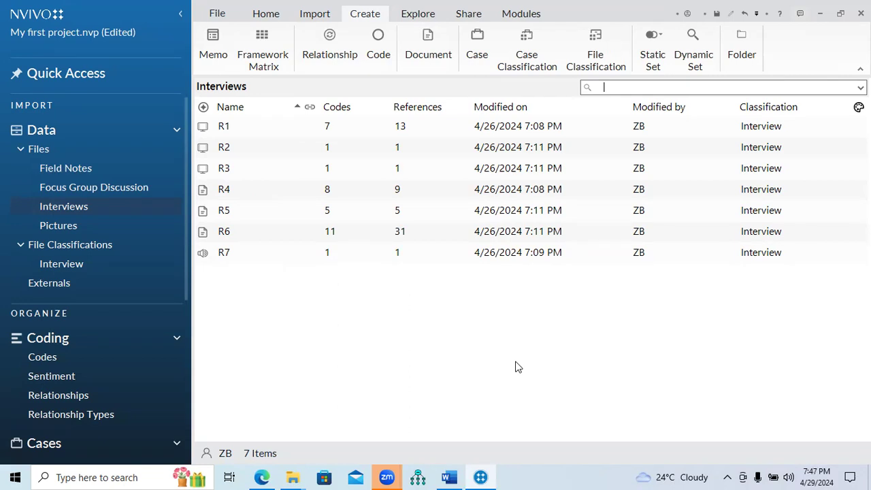
Step: Minimise NVivo to return to the Word Cloud 1 folder in File Explorer
left_click(820, 15)
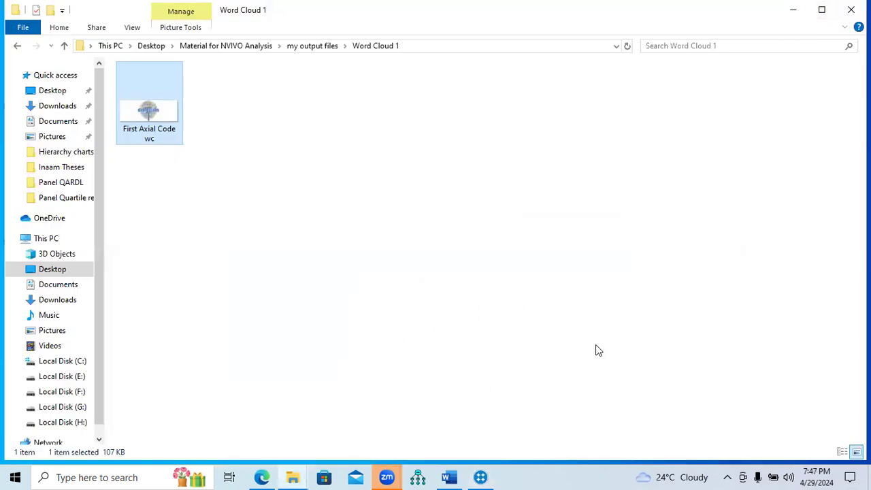